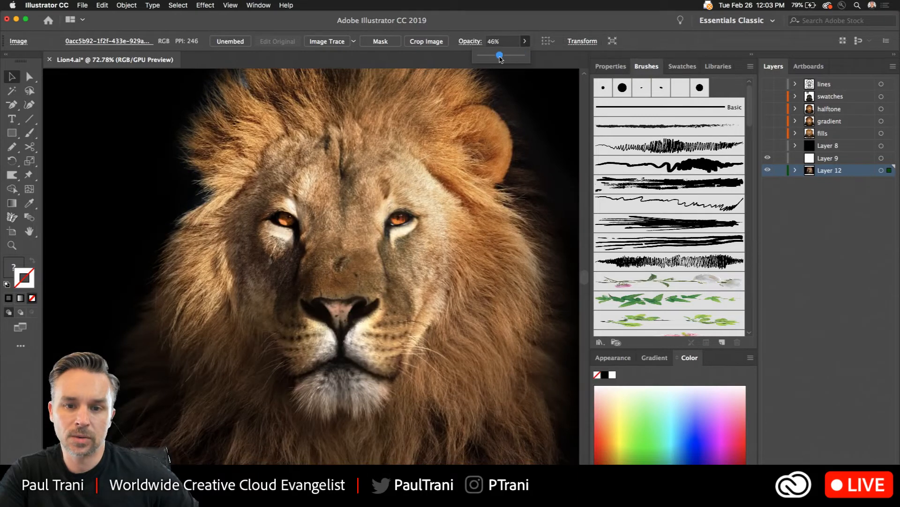
Step: Dim the lion photo to 53% opacity and lock Layer 12
left_click(503, 56)
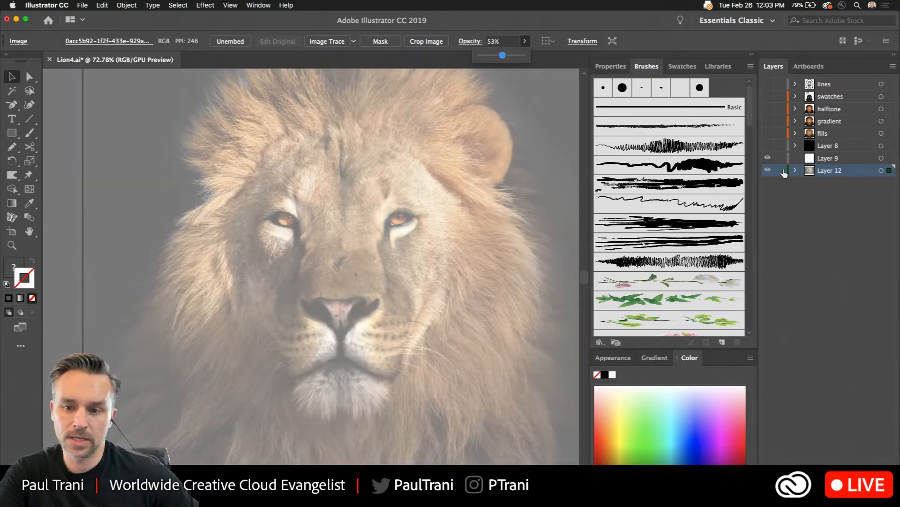
left_click(780, 170)
Step: Make Layer 9 active and set up the Pencil tool with no fill and a black stroke
left_click(831, 161)
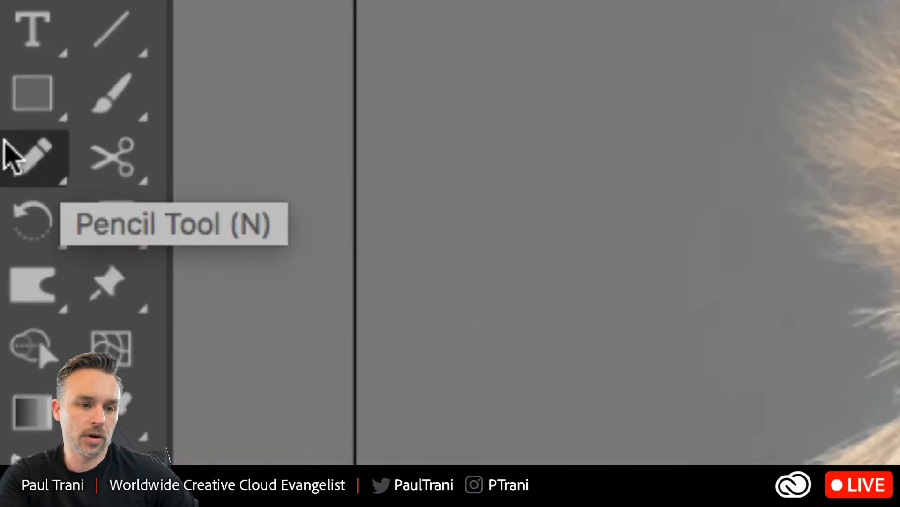
left_click(20, 161)
scroll(302, 254, "up", 6)
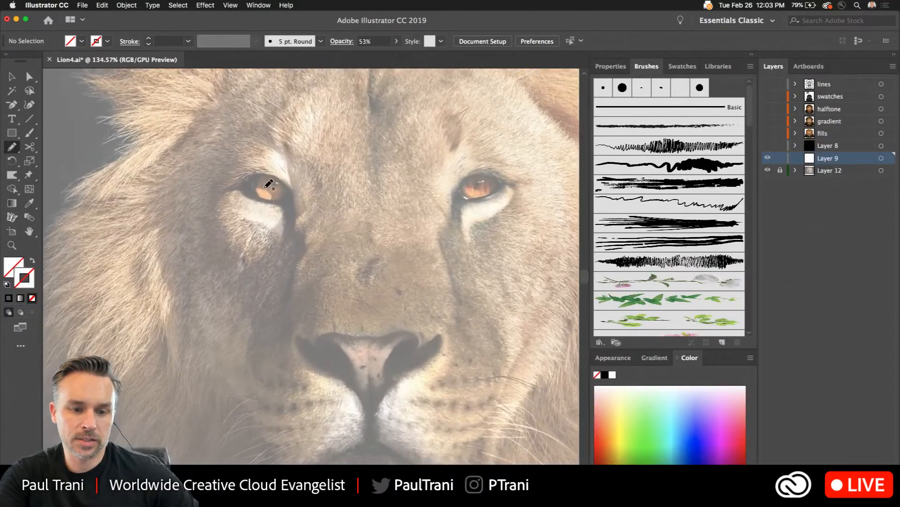
scroll(269, 184, "down", 1)
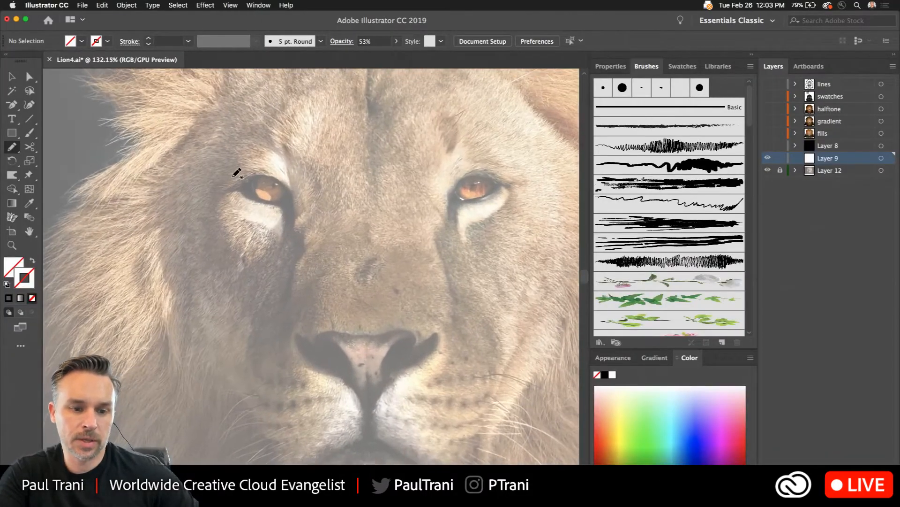
left_click(6, 284)
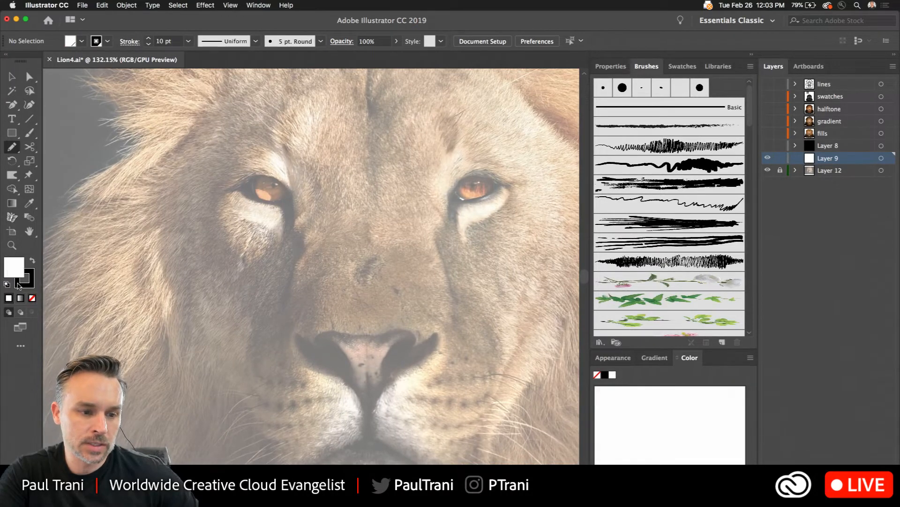
left_click(33, 298)
key("x")
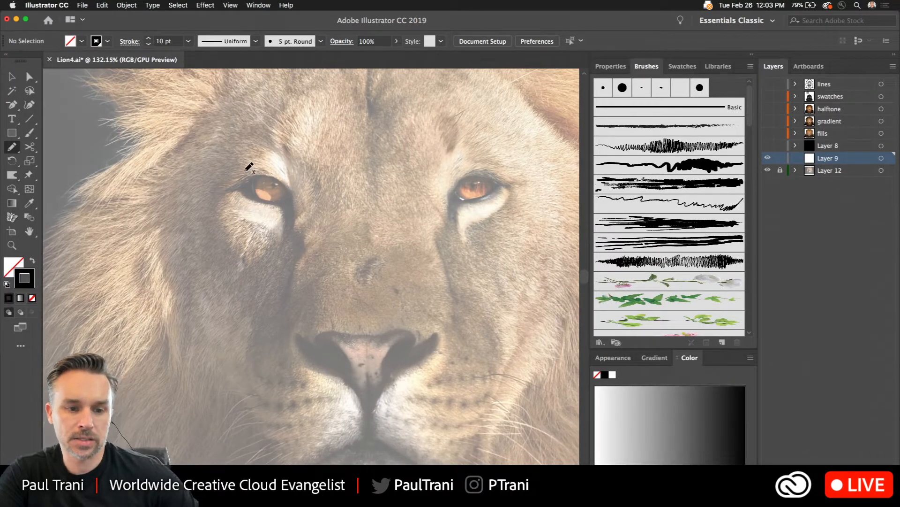
Step: Draw a curved 10 pt test stroke over the lion's left-hand eye and apply the oval width profile that tapers at both ends
mouse_move(246, 171)
left_mouse_down()
mouse_move(330, 206)
mouse_move(332, 250)
left_mouse_up()
left_click(9, 76)
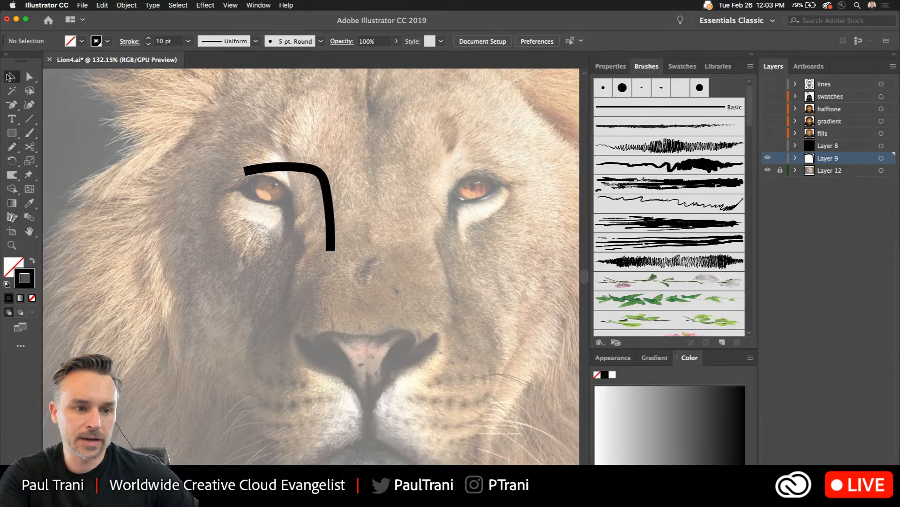
left_click(260, 173)
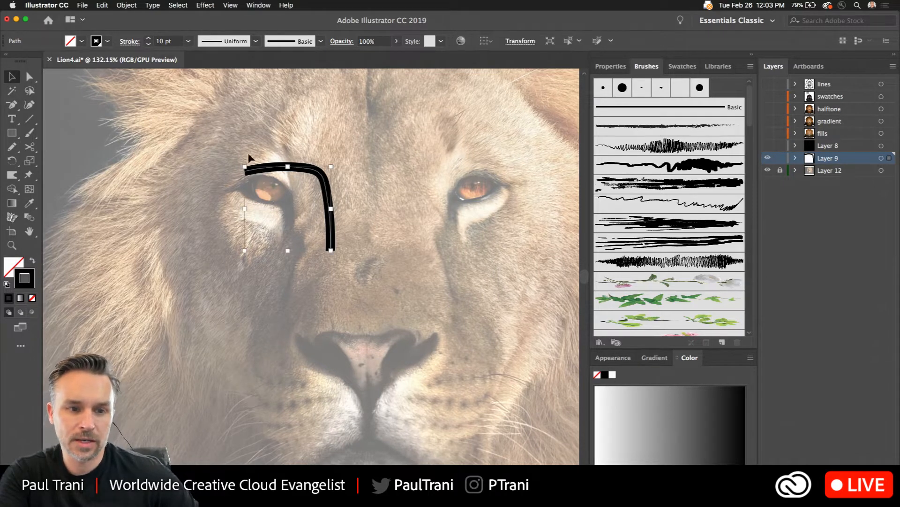
left_click(256, 42)
left_click(211, 86)
left_click(256, 42)
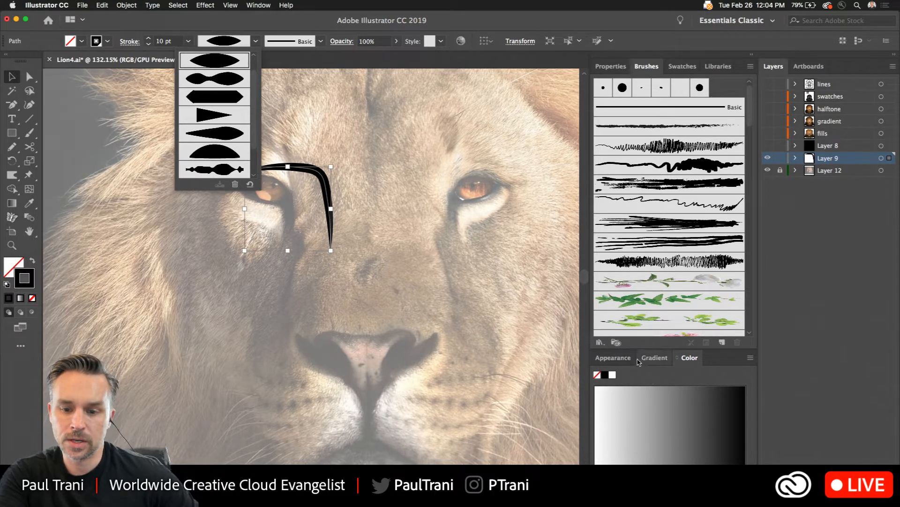
Step: Check the New Art Has Basic Appearance option in the appearance settings of the selected path
left_click(652, 371)
left_click(602, 361)
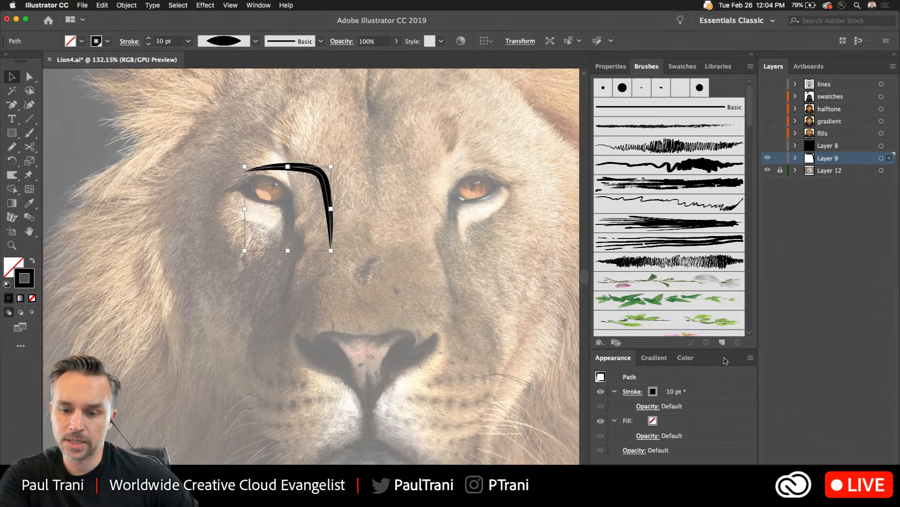
left_click(751, 359)
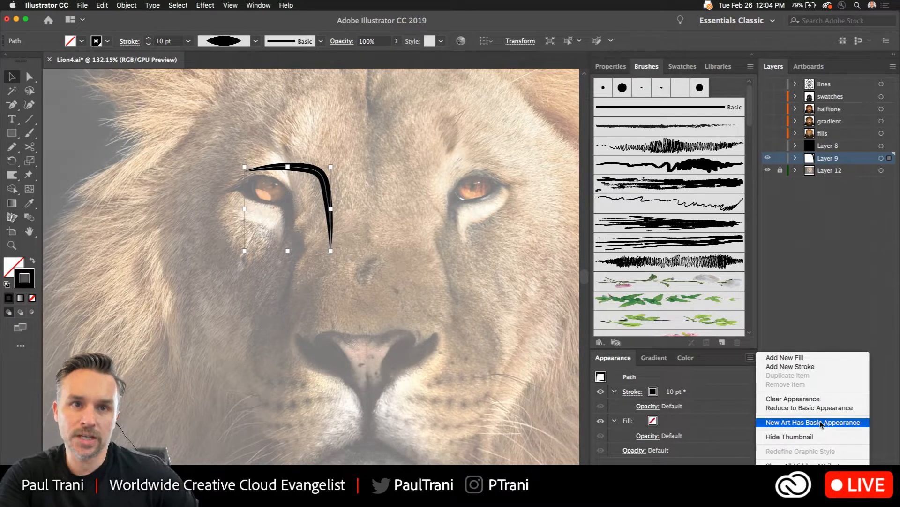
left_click(231, 174)
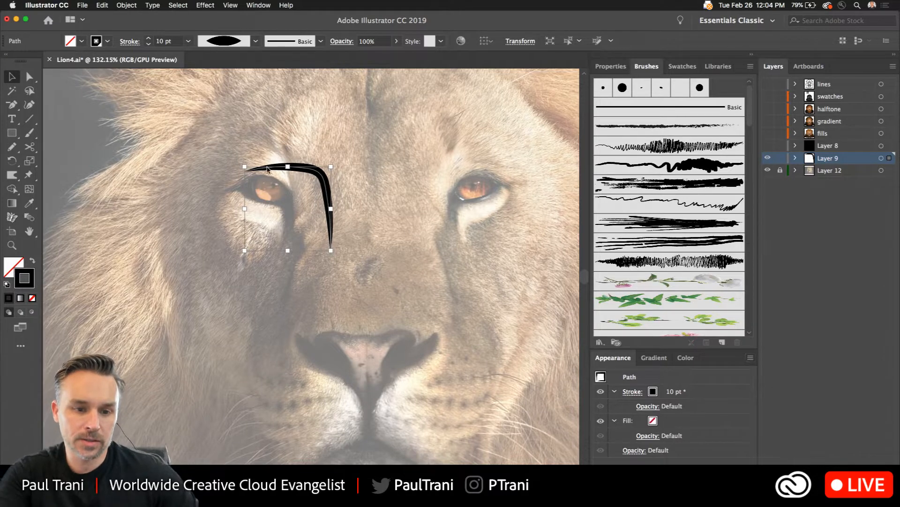
Step: Delete the test stroke and trace the upper and lower lids of the left-hand eye with the Pencil tool
key("Delete")
key("n")
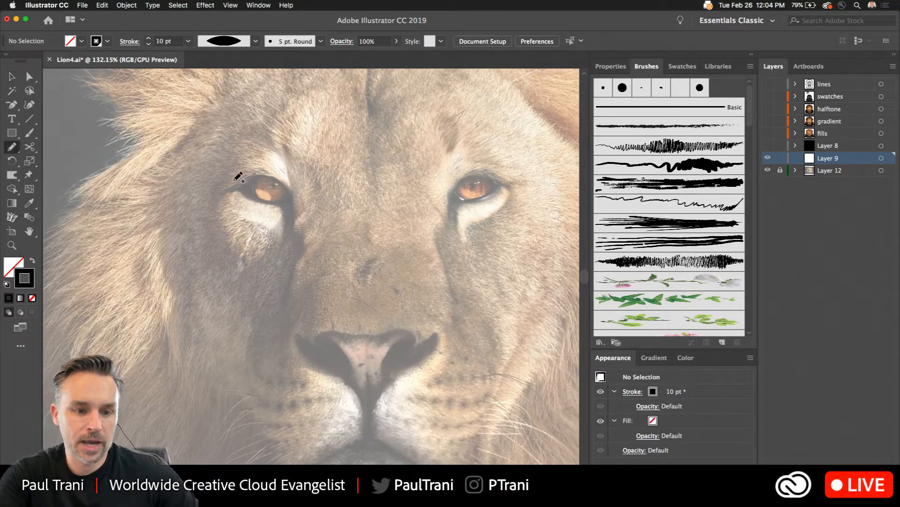
mouse_move(287, 228)
left_mouse_down()
mouse_move(244, 192)
mouse_move(280, 205)
left_mouse_up()
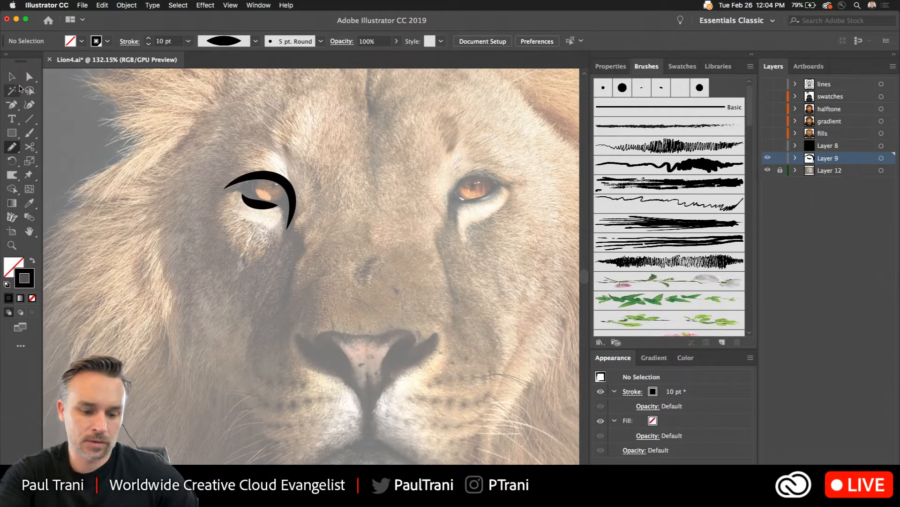
Step: Select all the eyelid strokes and reduce their stroke weight to 7 pt
key("super+a")
left_click(148, 45)
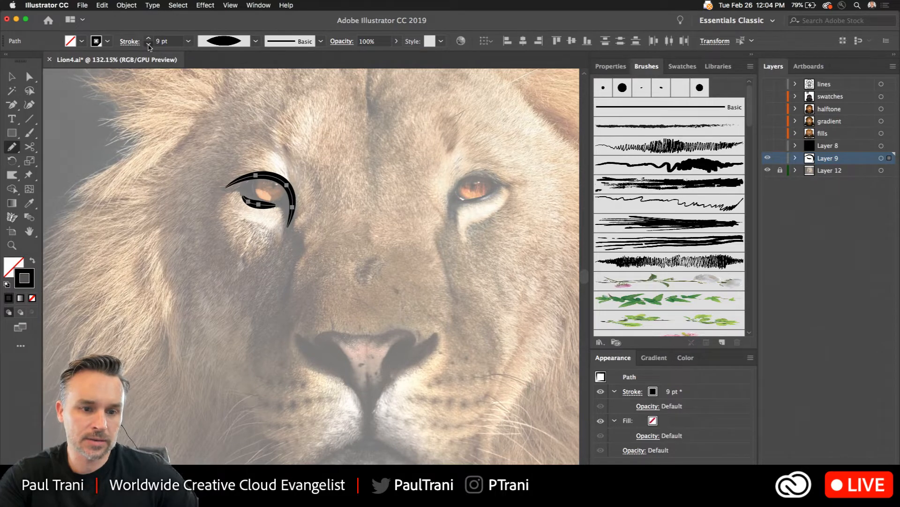
left_click(148, 45)
left_click(148, 45)
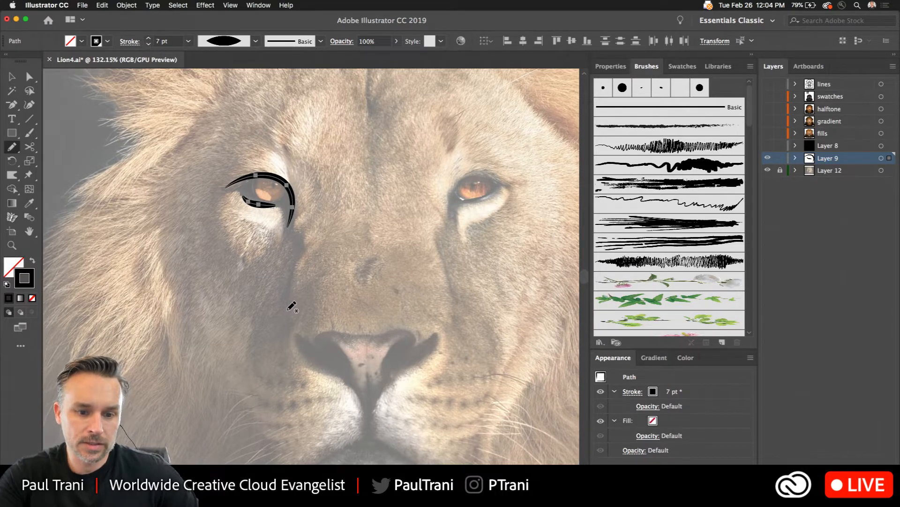
Step: Trace the left half of the lion's nose and the line running down from the inner eye corner along the bridge
mouse_move(323, 348)
left_mouse_down()
mouse_move(373, 336)
mouse_move(317, 339)
mouse_move(341, 352)
mouse_move(371, 427)
left_mouse_up()
mouse_move(310, 339)
left_mouse_down()
mouse_move(301, 342)
mouse_move(312, 363)
mouse_move(357, 386)
left_mouse_up()
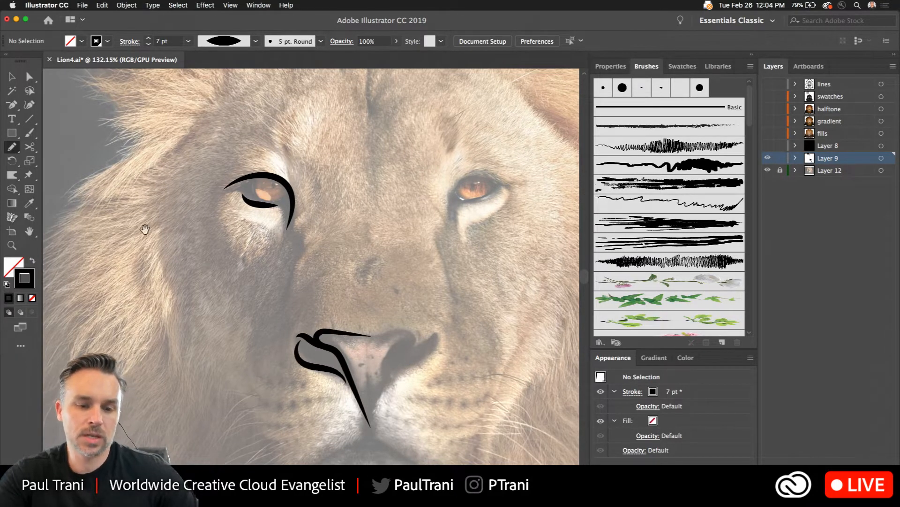
left_click_drag(163, 228, 183, 258)
left_click_drag(320, 261, 315, 347)
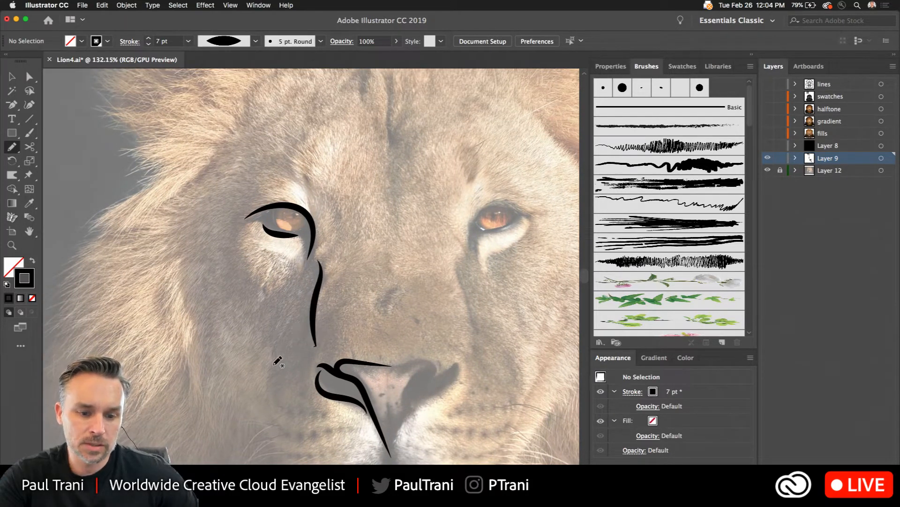
Step: Trace the left half of the muzzle and chin, and draw the iris inside the outlined eye
scroll(263, 324, "down", 5)
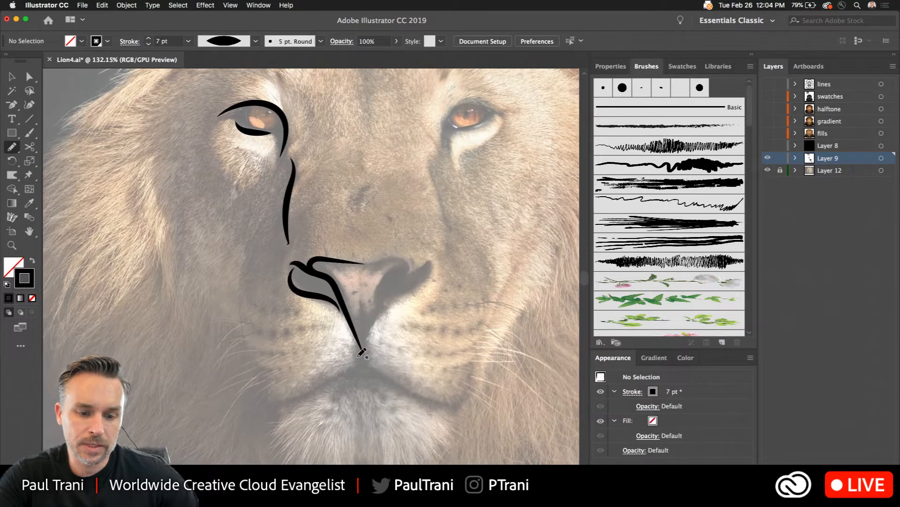
left_click_drag(364, 351, 293, 270)
scroll(279, 316, "down", 3)
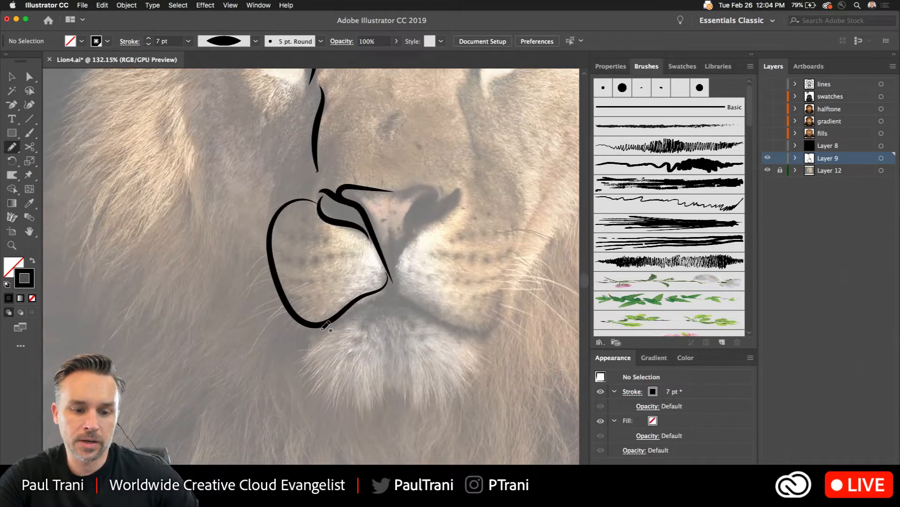
mouse_move(320, 330)
left_mouse_down()
mouse_move(318, 380)
mouse_move(407, 390)
left_mouse_up()
scroll(296, 207, "up", 5)
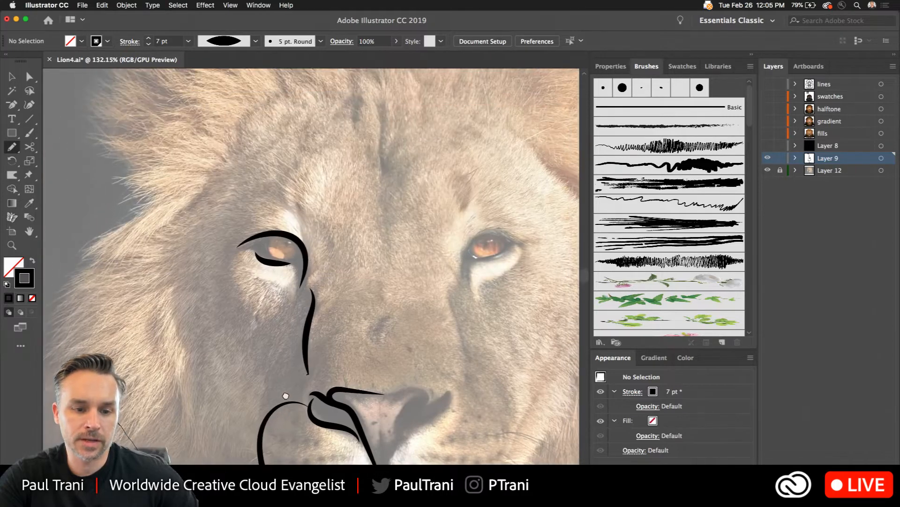
left_click_drag(293, 238, 292, 237)
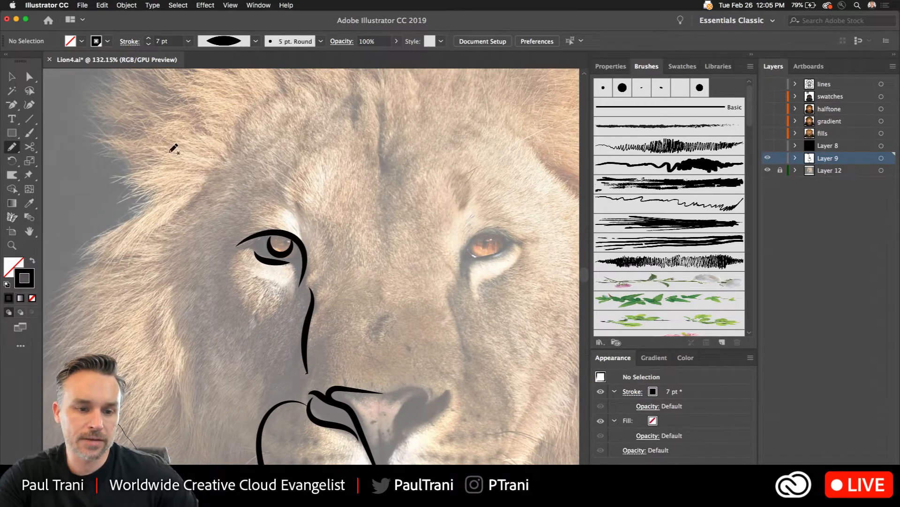
Step: Draw a series of short tapered hair strokes in the mane beside and above the left side of the forehead
scroll(234, 158, "up", 3)
left_click_drag(231, 206, 153, 190)
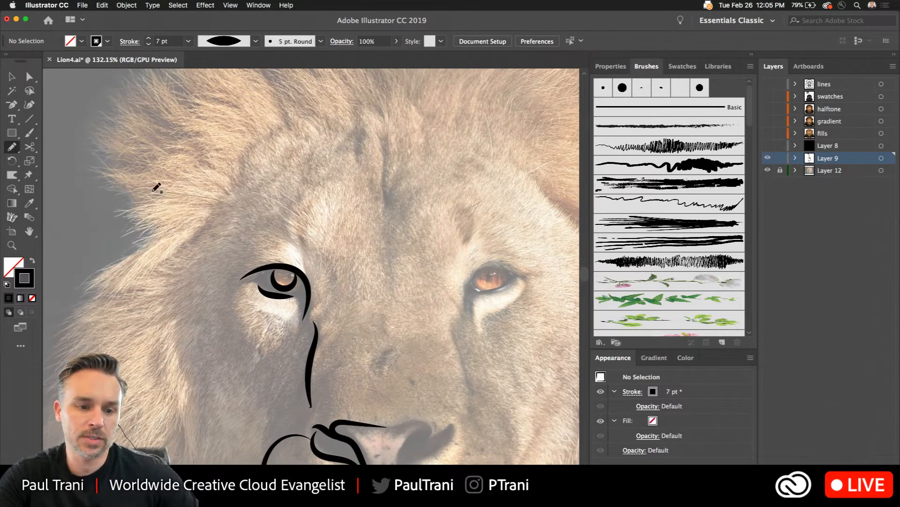
left_click_drag(208, 182, 140, 170)
left_click_drag(205, 163, 137, 132)
left_click_drag(202, 140, 158, 119)
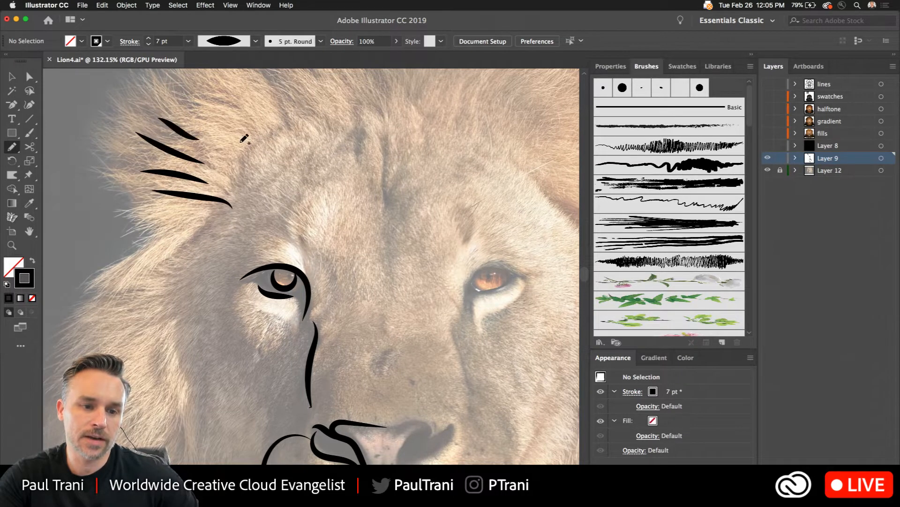
scroll(193, 126, "up", 3)
mouse_move(233, 161)
left_mouse_down()
mouse_move(183, 125)
mouse_move(205, 105)
left_mouse_up()
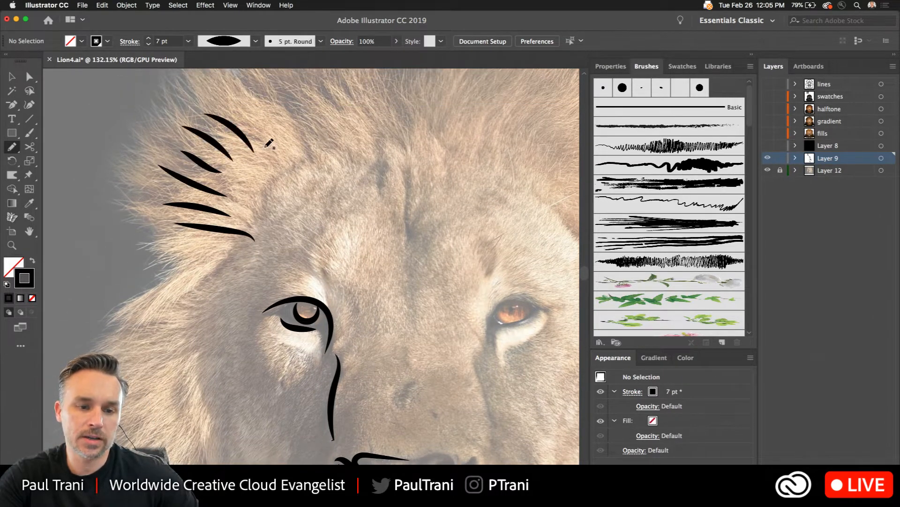
left_click_drag(274, 145, 227, 114)
Step: Draw a row of tapered hair strokes in the mane down along the left cheek to beside the muzzle
scroll(297, 235, "down", 10)
left_click_drag(167, 206, 115, 268)
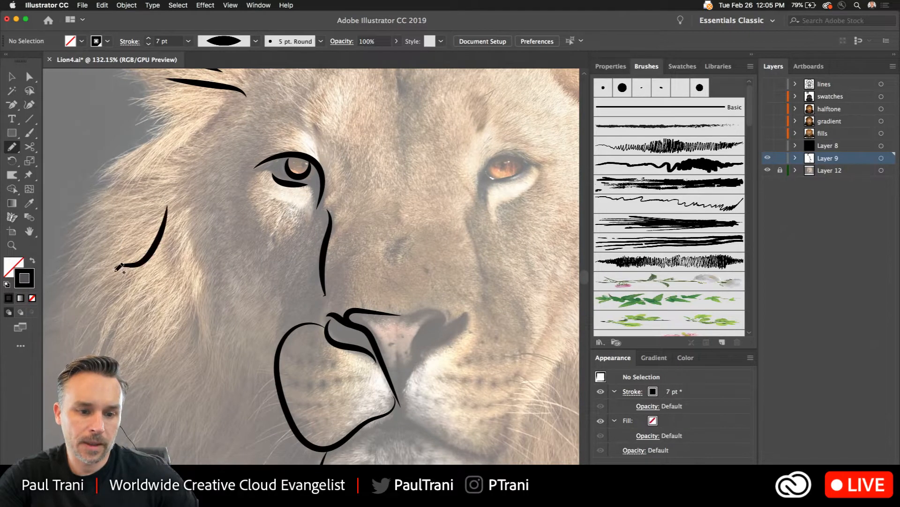
left_click_drag(179, 272, 132, 329)
mouse_move(200, 321)
left_mouse_down()
mouse_move(155, 365)
mouse_move(144, 339)
left_mouse_up()
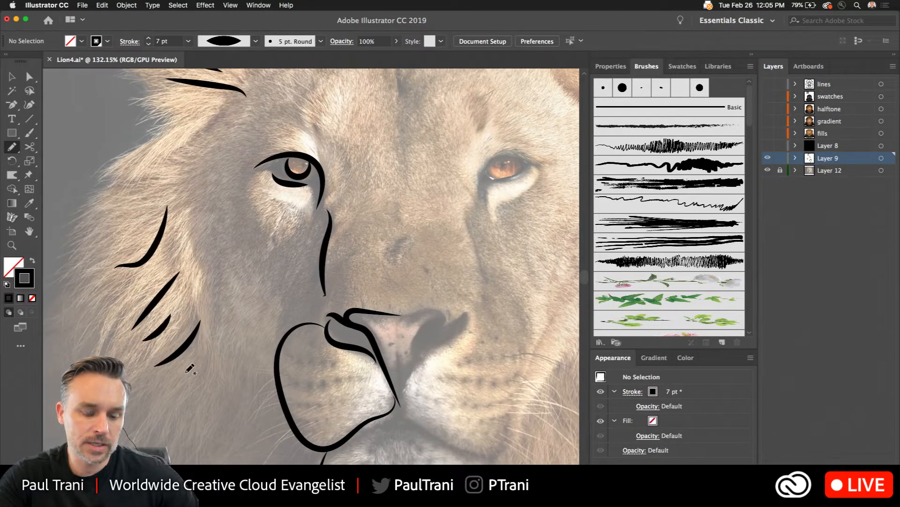
left_click_drag(188, 365, 172, 385)
scroll(218, 323, "down", 3)
mouse_move(205, 329)
left_mouse_down()
mouse_move(186, 357)
mouse_move(188, 396)
left_mouse_up()
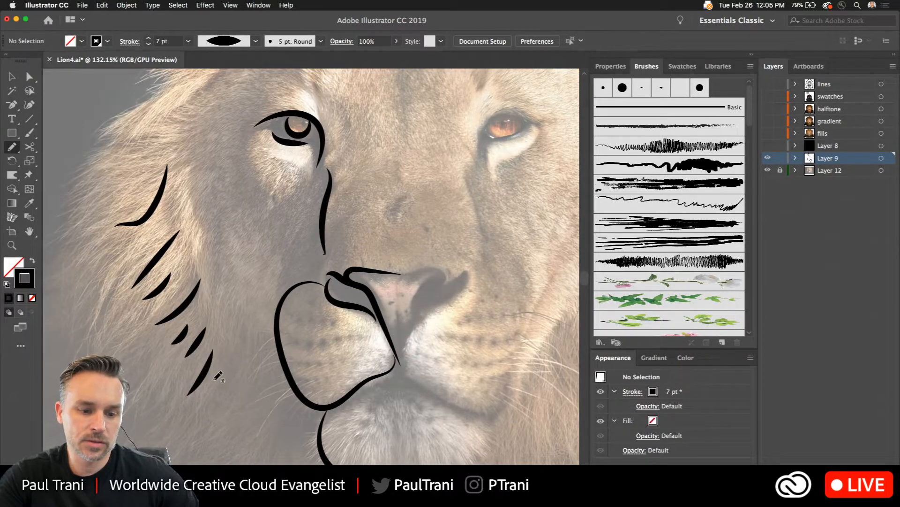
left_click_drag(231, 361, 192, 422)
left_click_drag(240, 384, 216, 428)
Step: Continue the short hair strokes across the top of the mane to the middle of the head
scroll(230, 410, "down", 5)
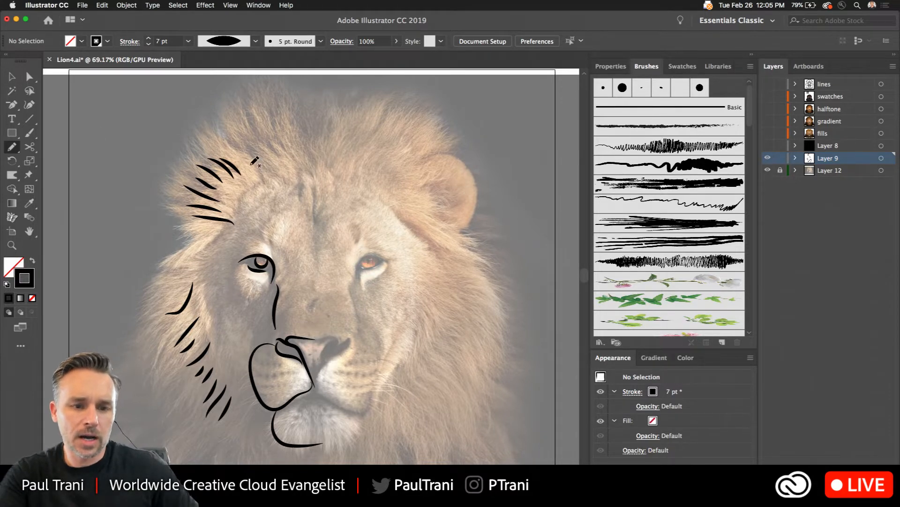
mouse_move(231, 140)
left_mouse_down()
mouse_move(249, 167)
mouse_move(292, 154)
left_mouse_up()
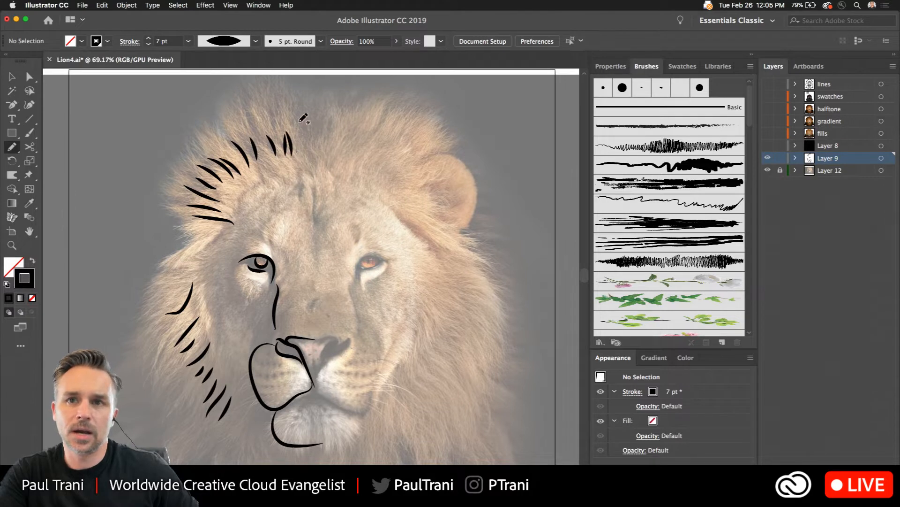
mouse_move(298, 123)
left_mouse_down()
mouse_move(296, 152)
mouse_move(316, 150)
left_mouse_up()
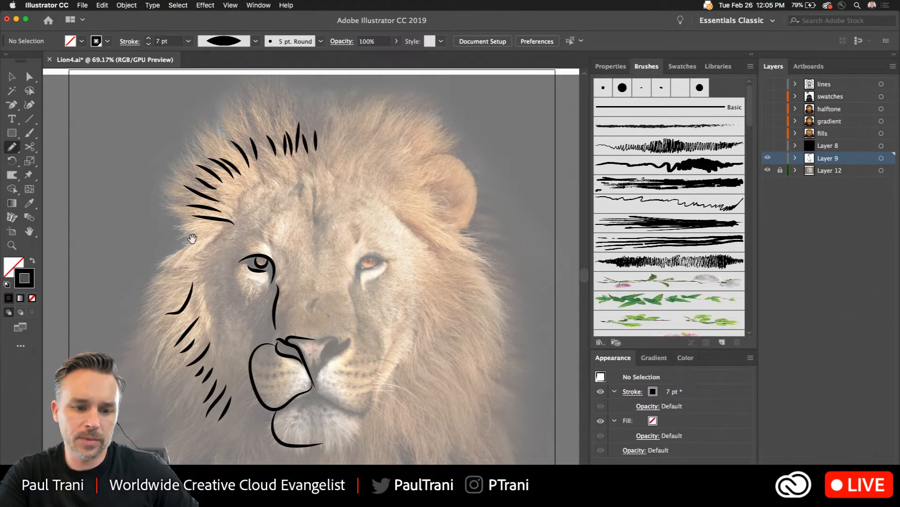
Step: Select all the drawn strokes to review them, deselect them and make Layer 12 the active layer
left_click_drag(192, 238, 228, 150)
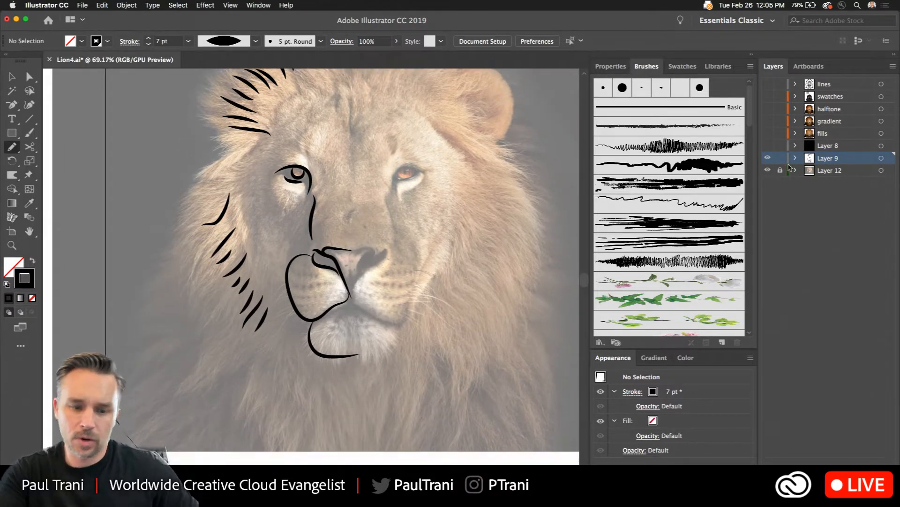
left_click(17, 77)
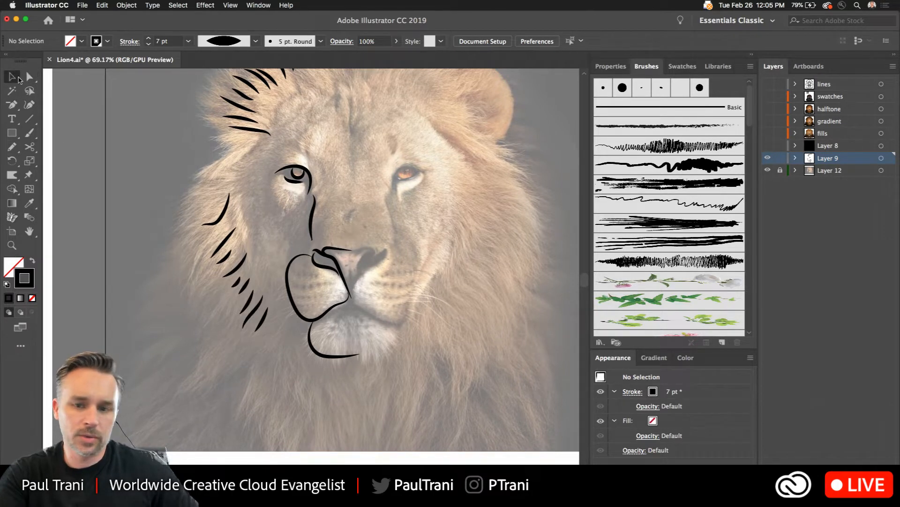
key("super+a")
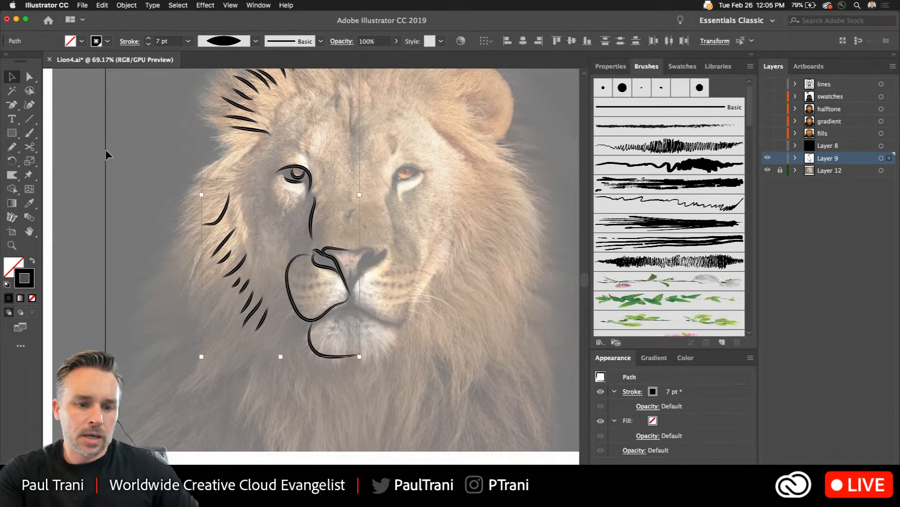
left_click(106, 150)
left_click(817, 173)
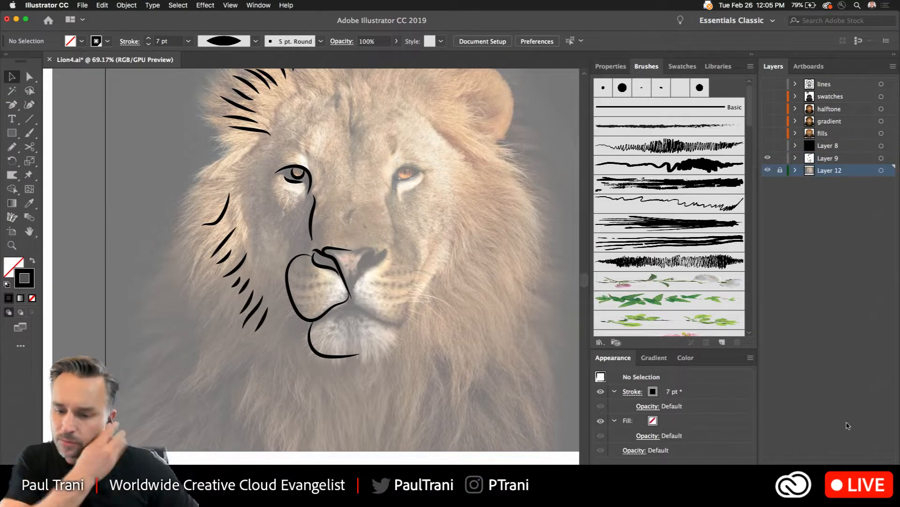
Step: Add a new layer above Layer 12 and draw a closed Pencil outline around the left muzzle pad
left_click(864, 500)
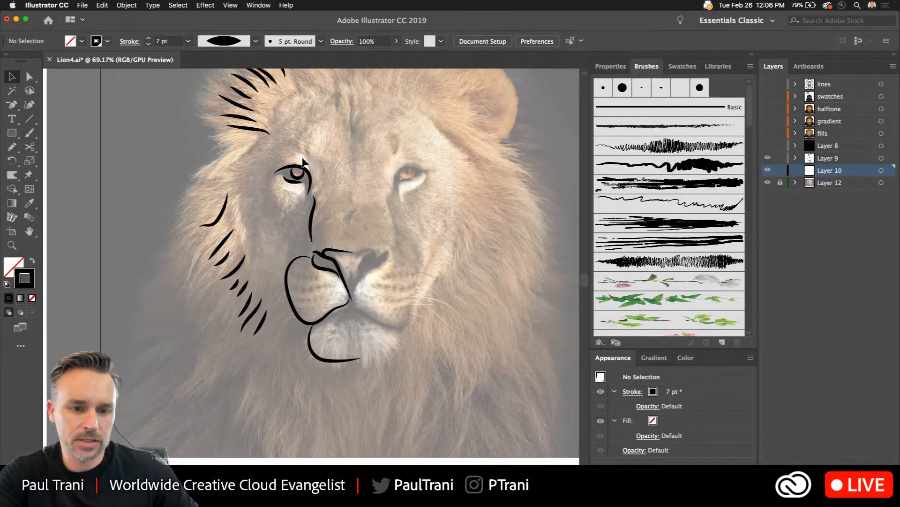
scroll(302, 176, "up", 3)
key("p")
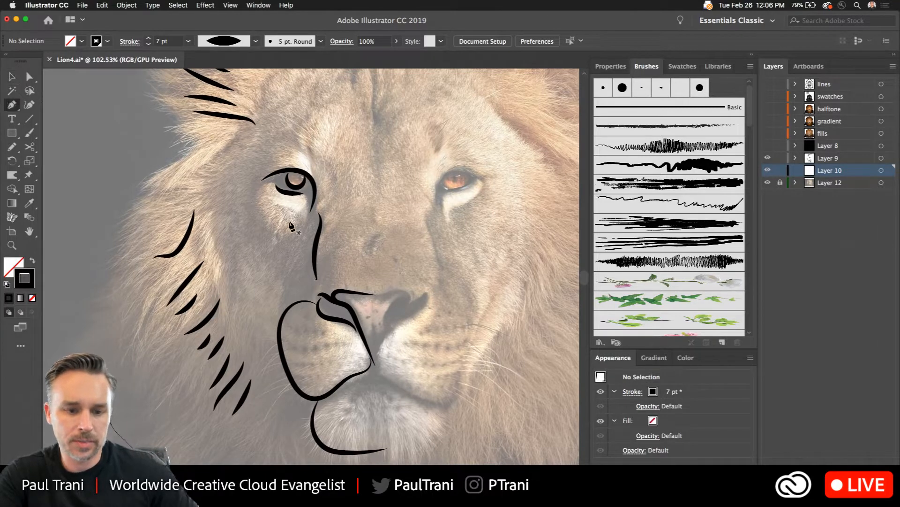
key("n")
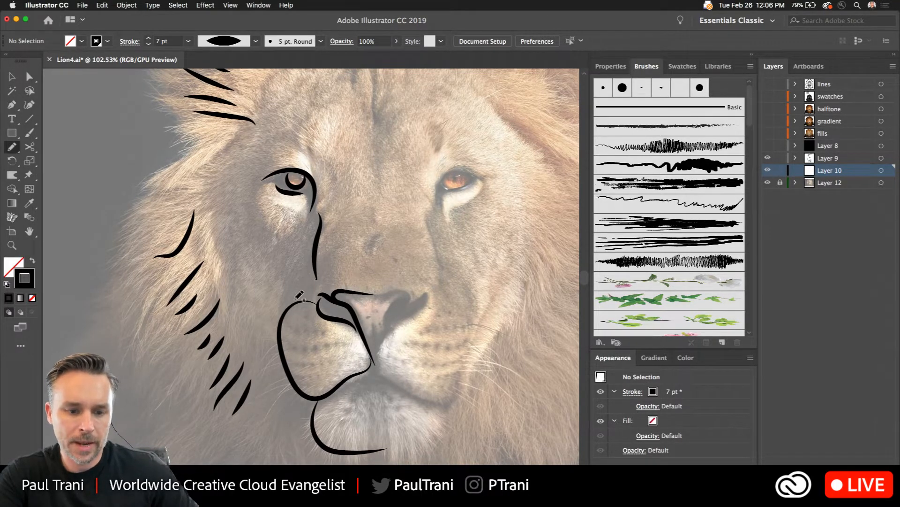
mouse_move(323, 304)
left_mouse_down()
mouse_move(301, 293)
mouse_move(276, 322)
mouse_move(280, 372)
mouse_move(308, 400)
mouse_move(344, 389)
mouse_move(373, 361)
mouse_move(322, 296)
left_mouse_up()
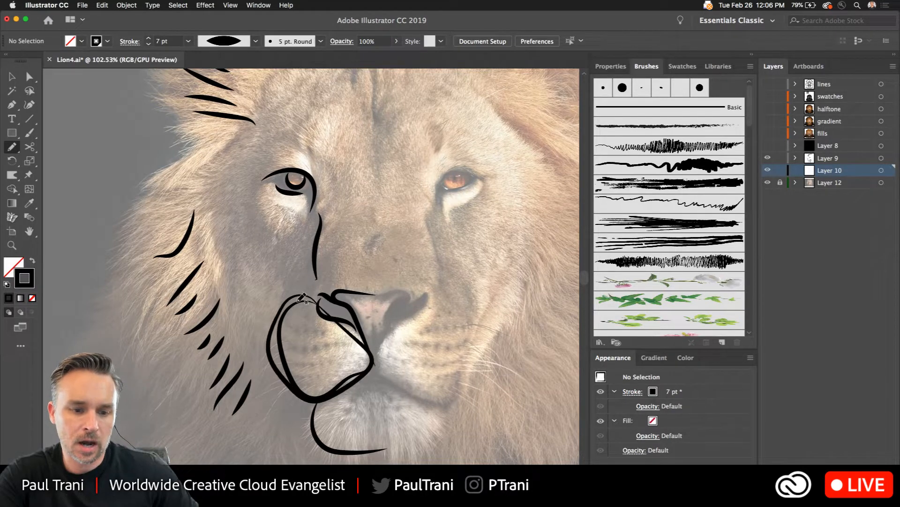
Step: Give the muzzle outline on Layer 10 a solid orange-brown swatch fill with no stroke
left_click(11, 77)
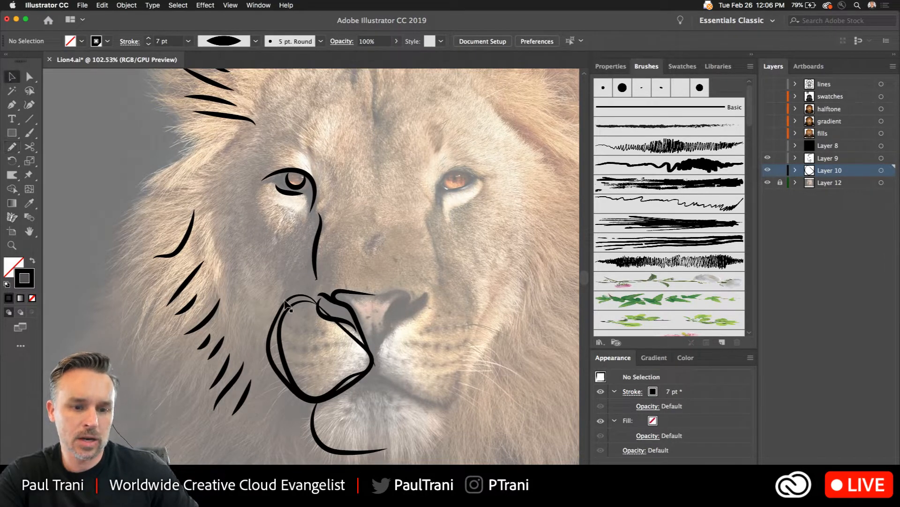
left_click(286, 304)
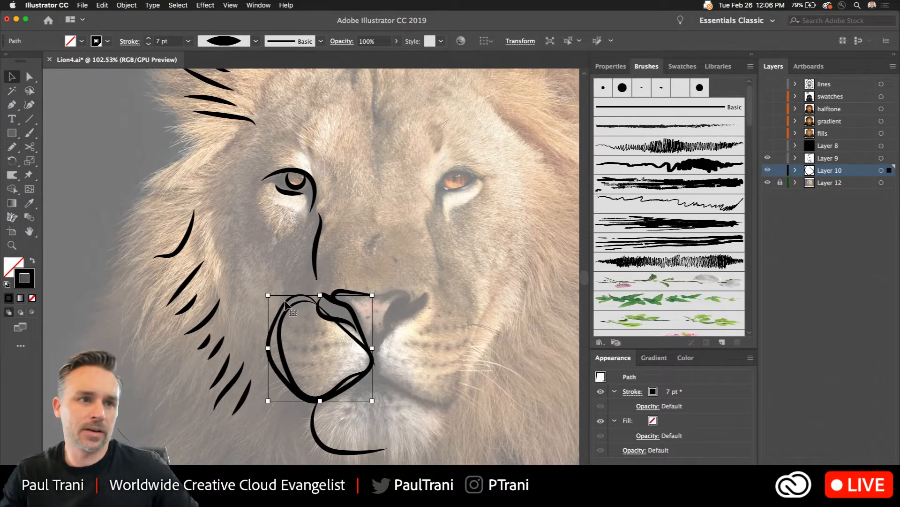
left_click(34, 261)
left_click(16, 266)
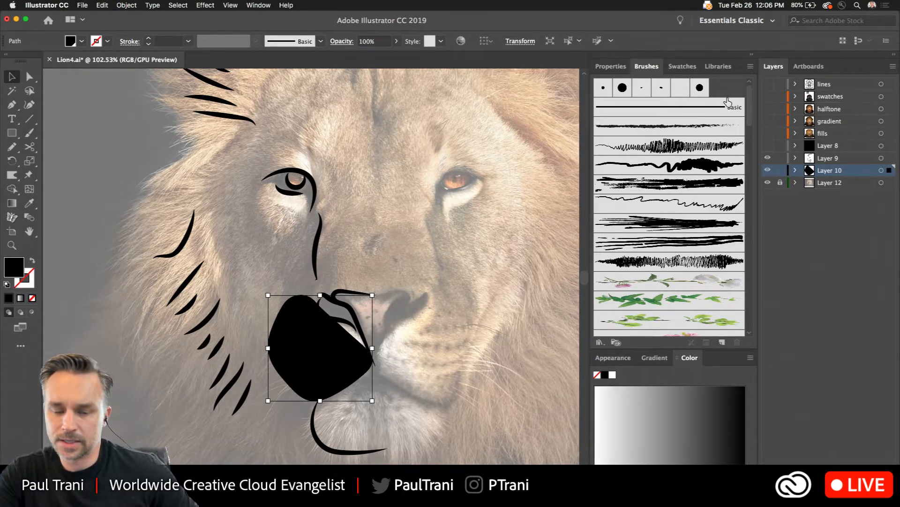
left_click(681, 66)
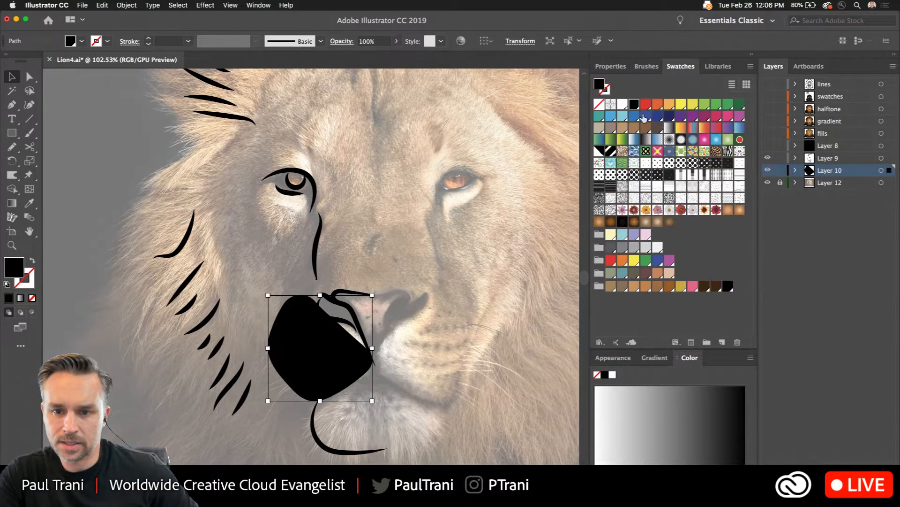
left_click(634, 128)
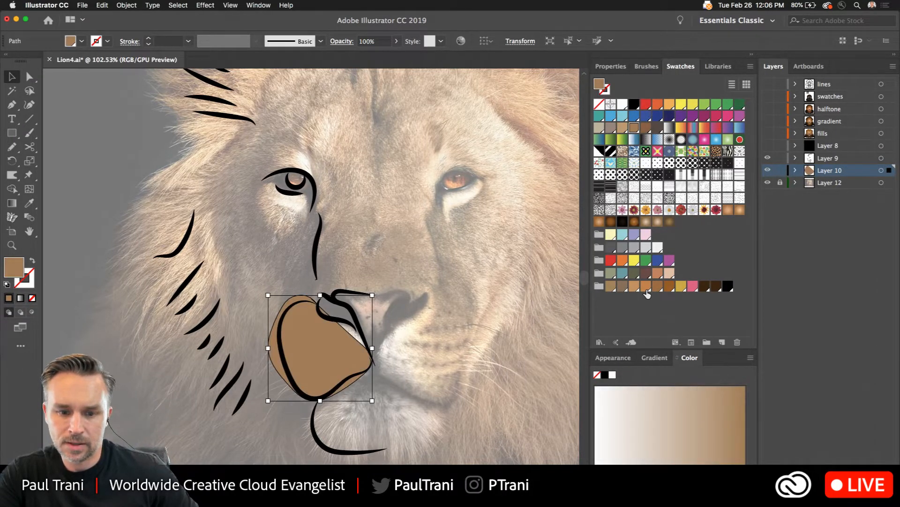
left_click(646, 287)
left_click(224, 238)
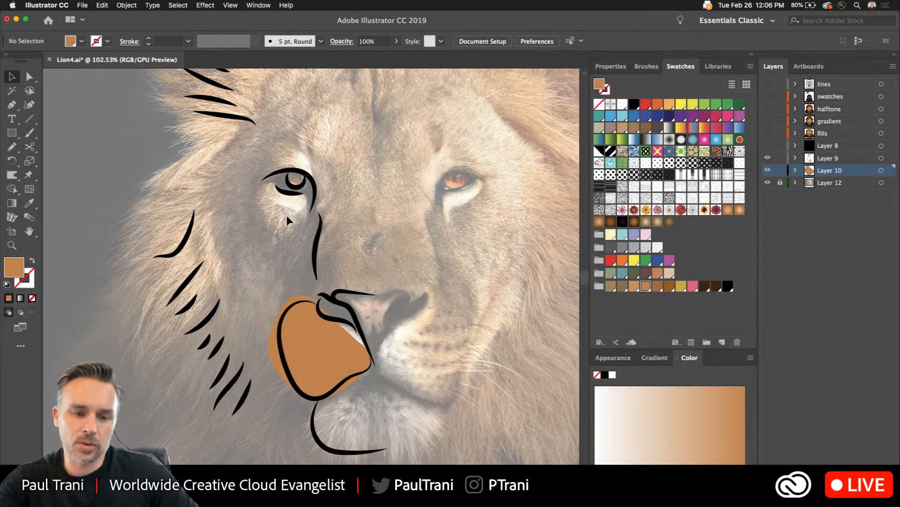
Step: Select all the artwork and place a 90° MirrorMe axis near the middle of the face
scroll(223, 204, "down", 5)
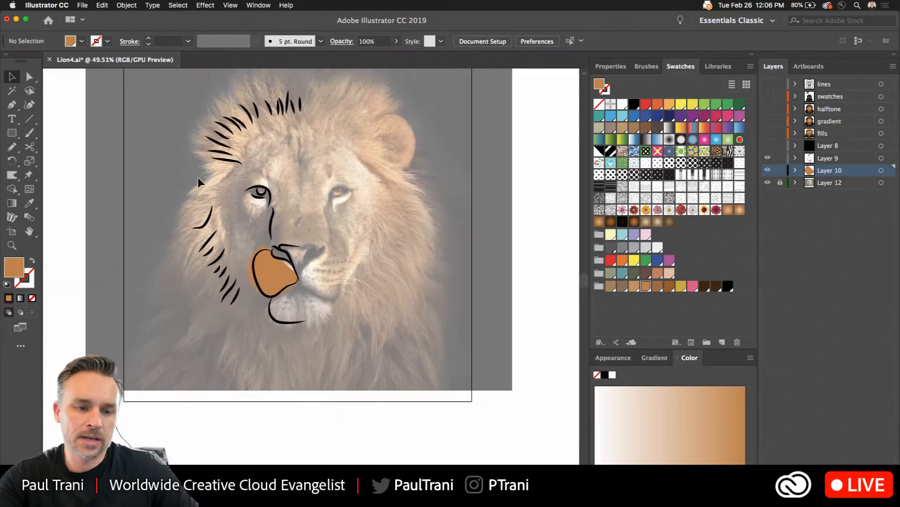
key("super+a")
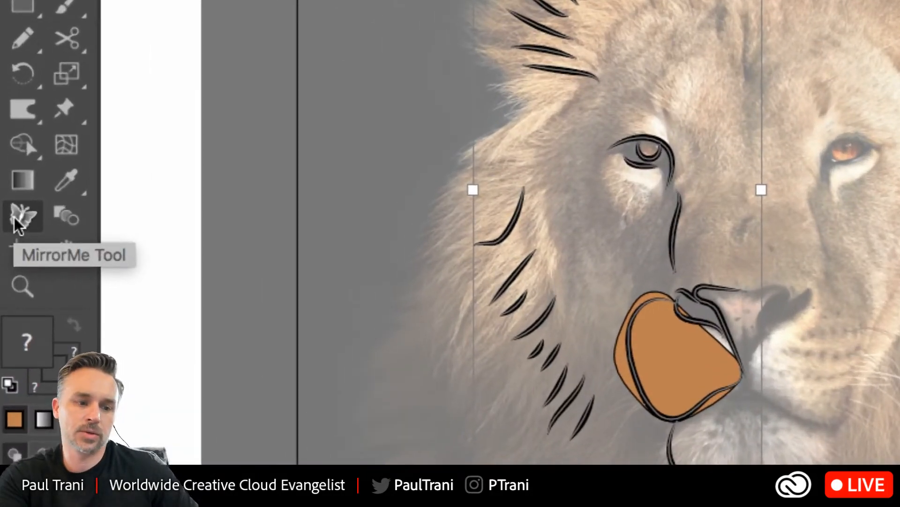
left_click(15, 219)
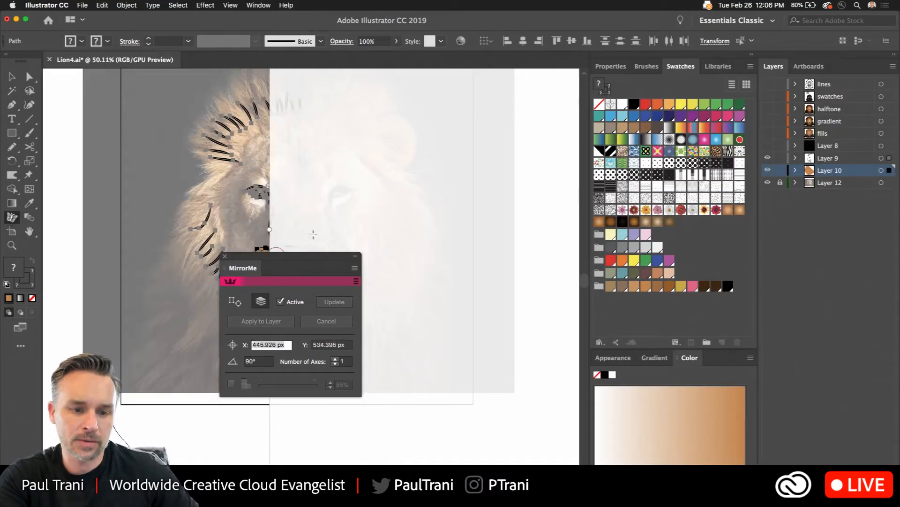
left_click_drag(324, 243, 466, 278)
key("Up")
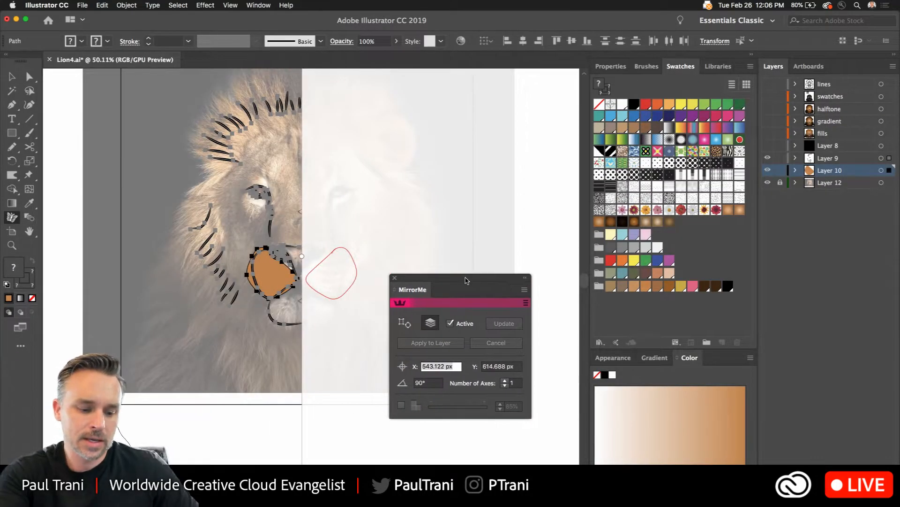
left_click(67, 138)
left_click(13, 77)
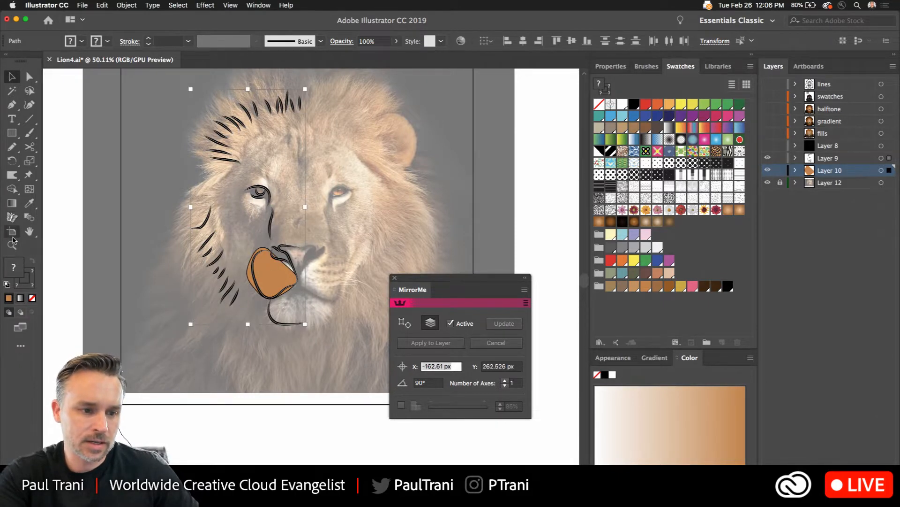
left_click(12, 217)
left_click_drag(171, 207, 388, 313)
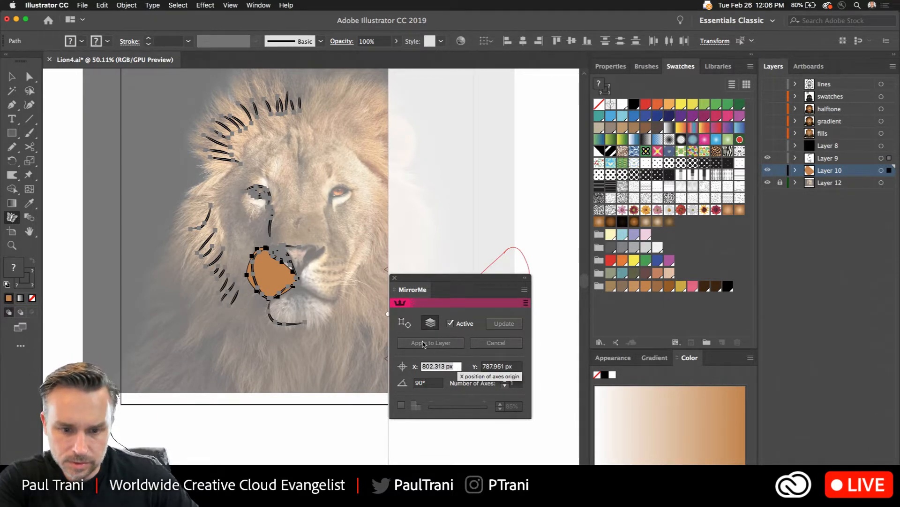
left_click(489, 415)
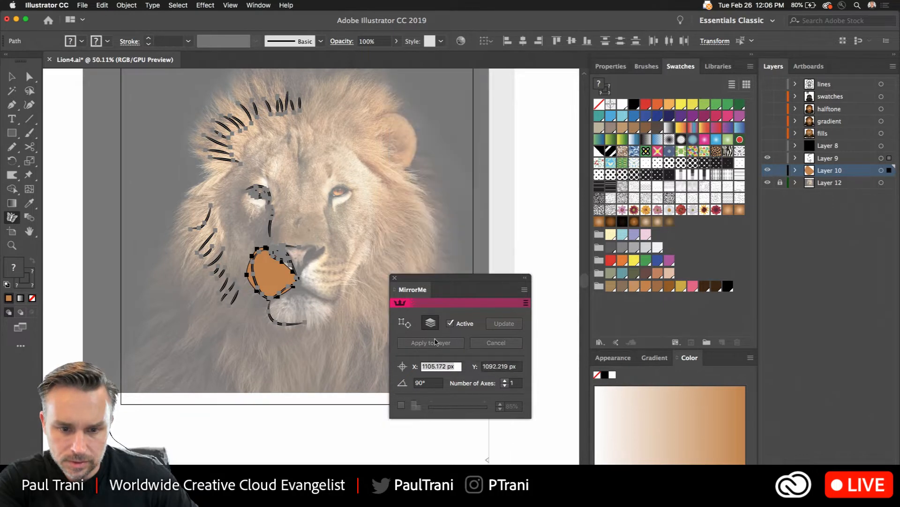
left_click(299, 288)
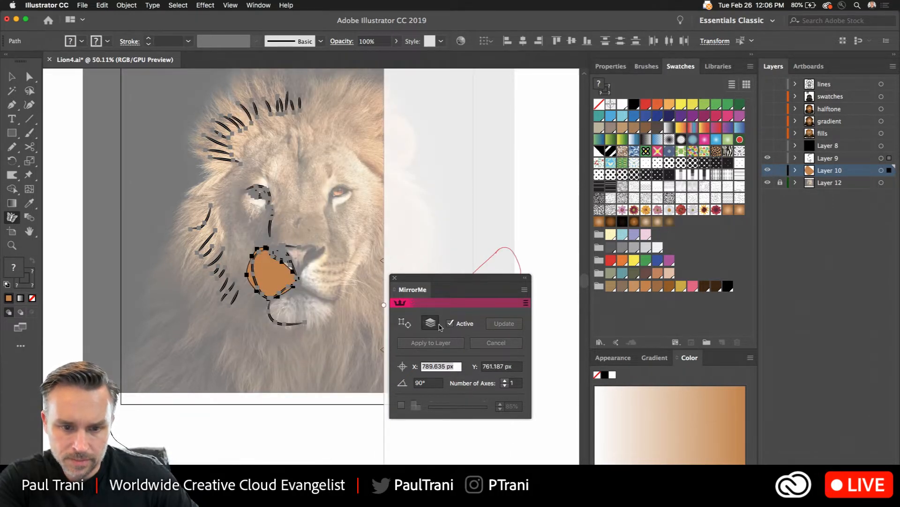
Step: Mirror only the selection across a vertical axis through the middle of the face, at X 521.992 px
left_click(404, 323)
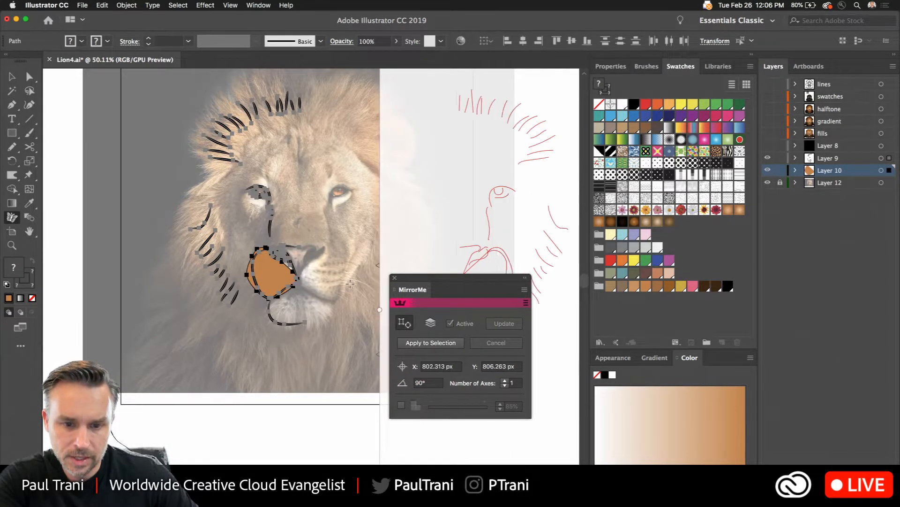
mouse_move(384, 225)
left_mouse_down()
mouse_move(248, 225)
mouse_move(324, 229)
mouse_move(295, 232)
left_mouse_up()
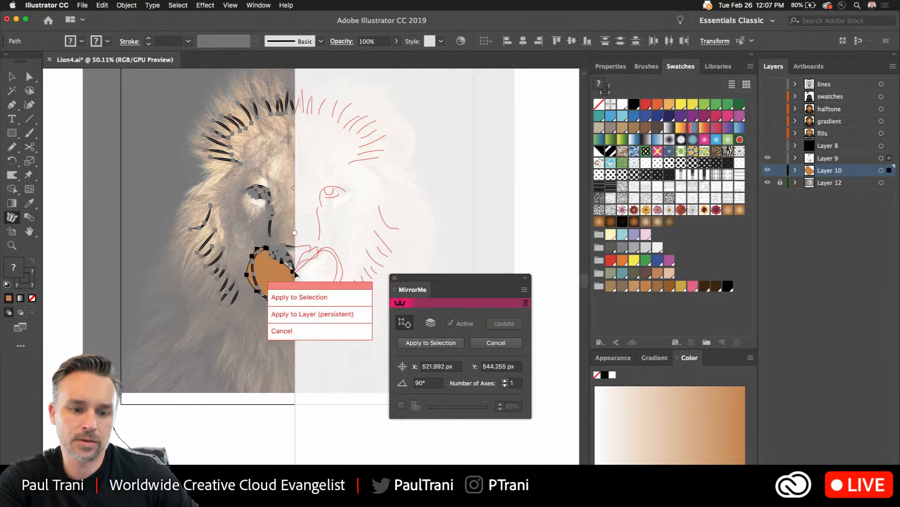
left_click(293, 299)
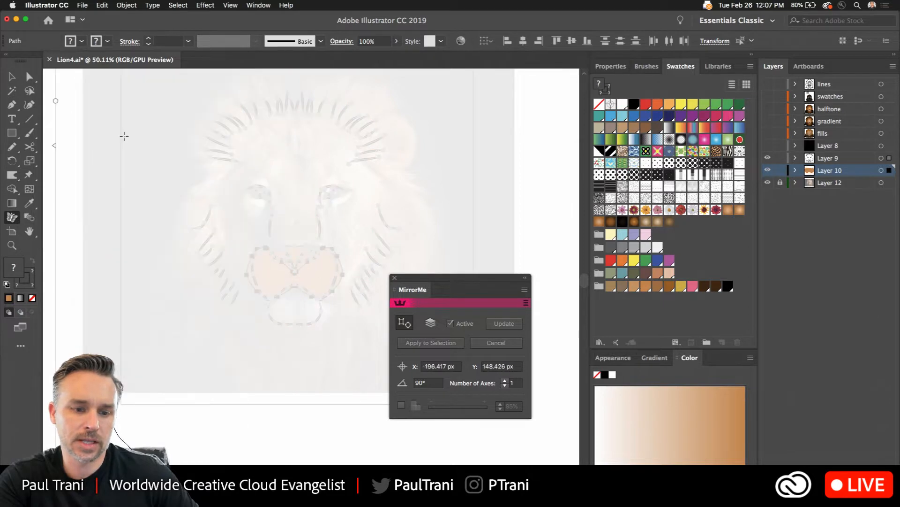
left_click(13, 78)
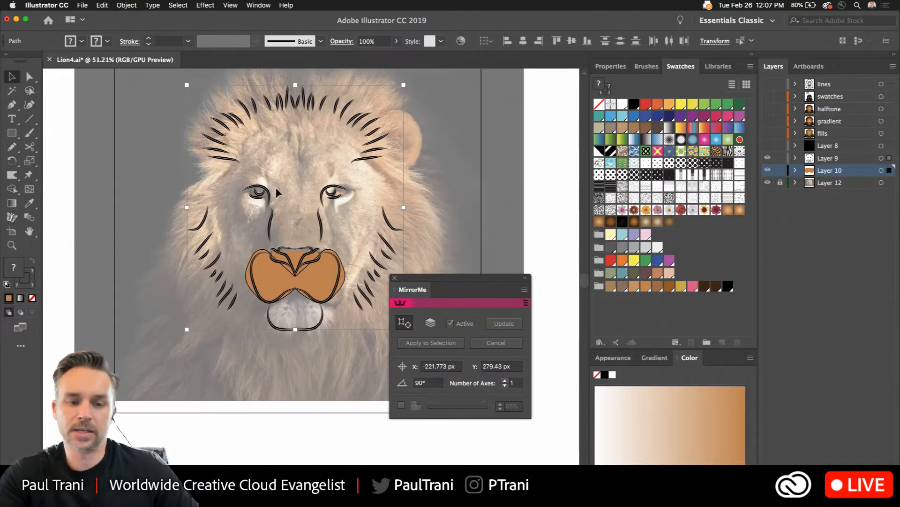
scroll(275, 187, "up", 3)
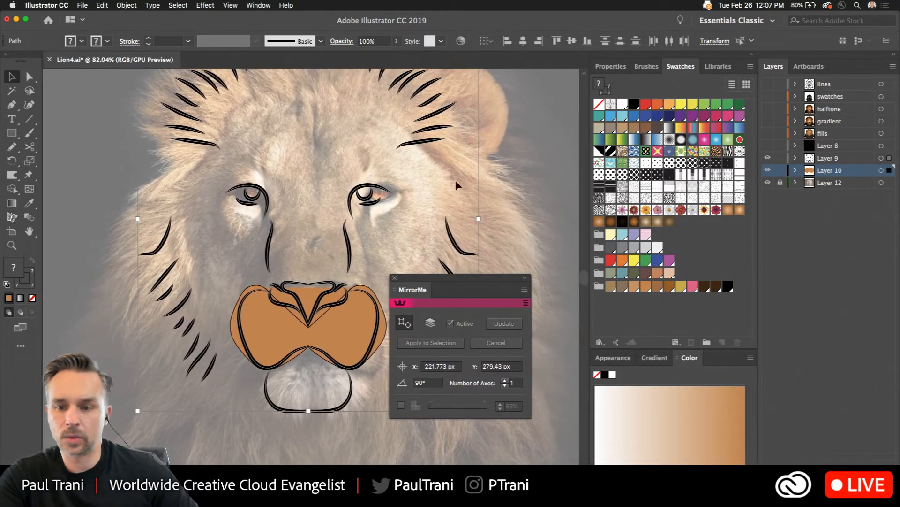
Step: Hide Layers 9 and 10, show Layer 8, fills and lines, make fills active, and close MirrorMe
left_click(767, 170)
left_click(767, 158)
left_click(767, 146)
left_click(767, 133)
left_click(844, 137)
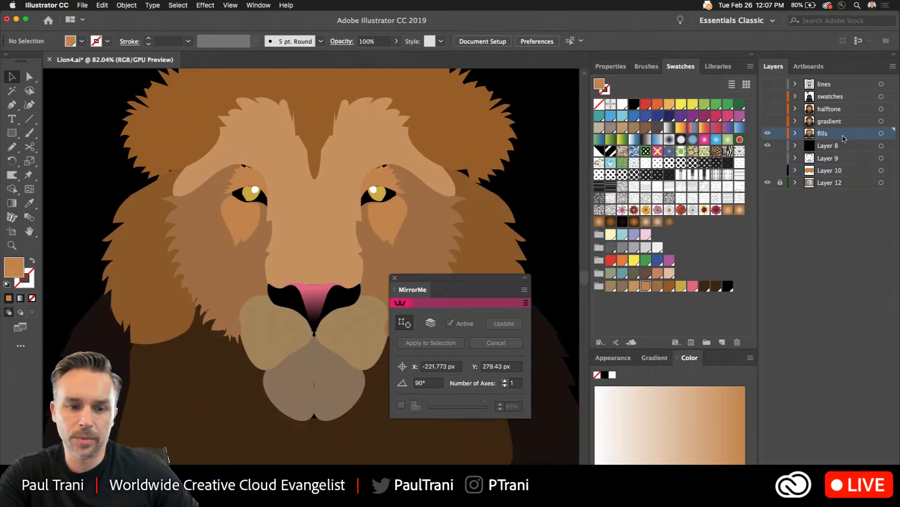
left_click(768, 85)
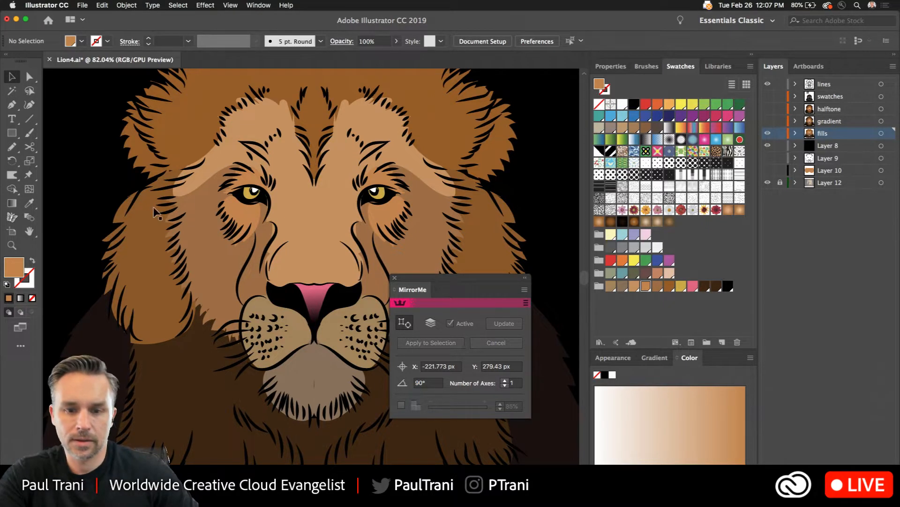
left_click(395, 278)
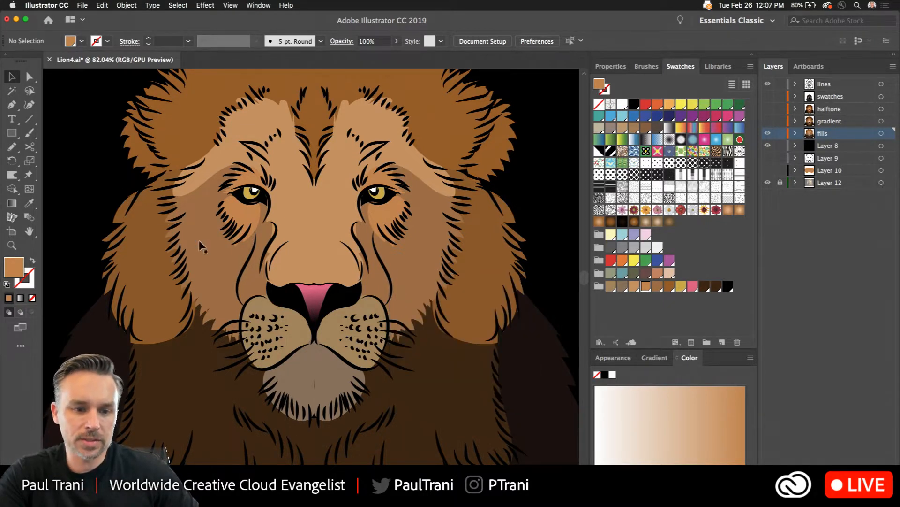
Step: Fill the left cheek shape with the dark brown radial gradient swatch
left_click(198, 232)
left_click_drag(198, 232, 236, 253)
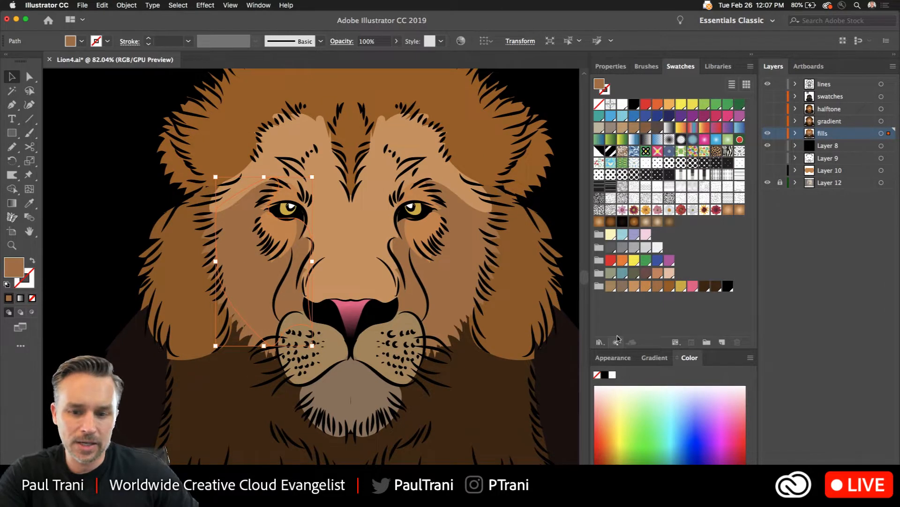
left_click(635, 223)
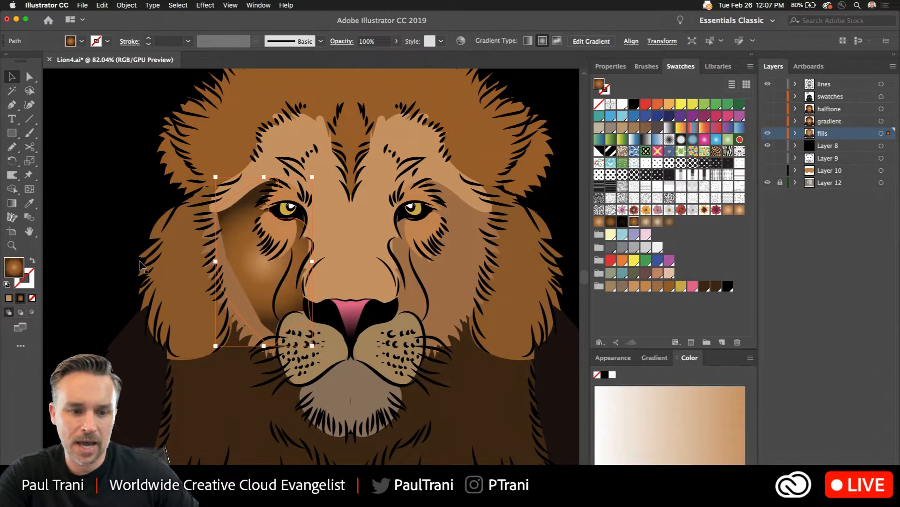
key("z")
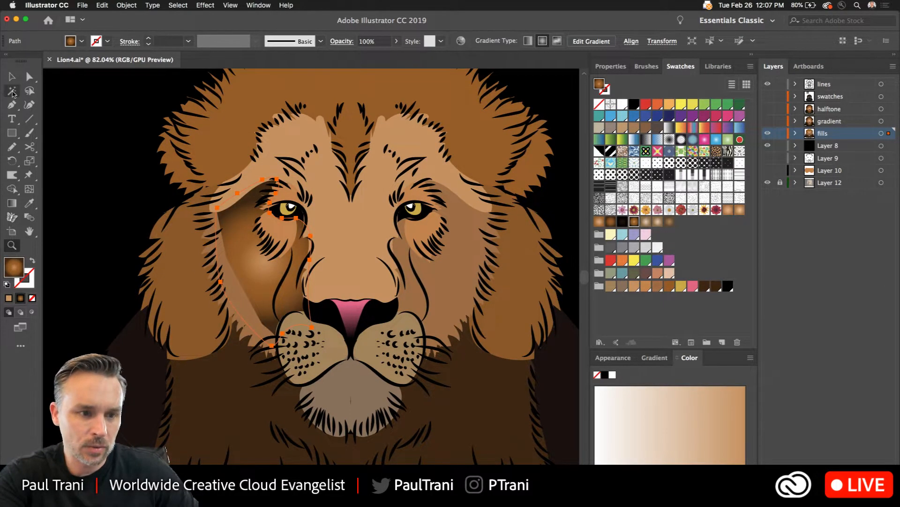
left_click(12, 77)
Step: Apply a light beige radial gradient to the nose and forehead shape and a brown one to the upper mane
left_click(349, 232)
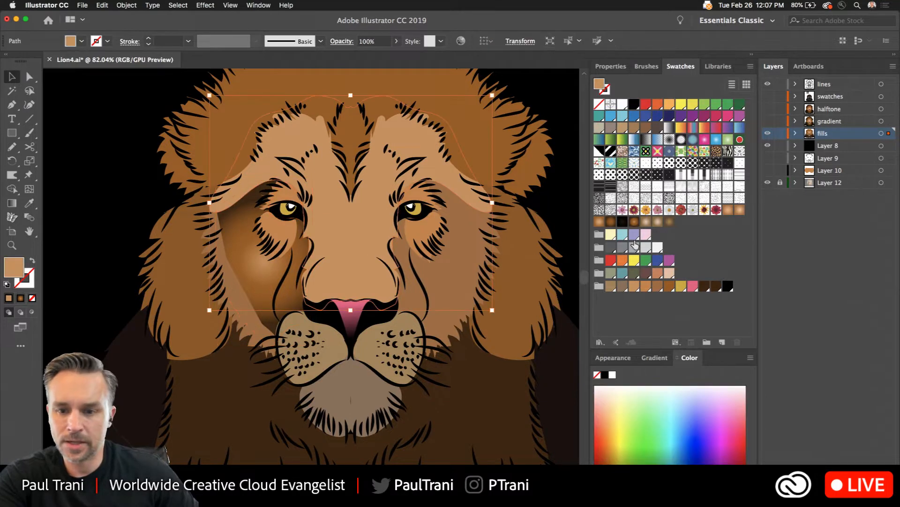
left_click(646, 222)
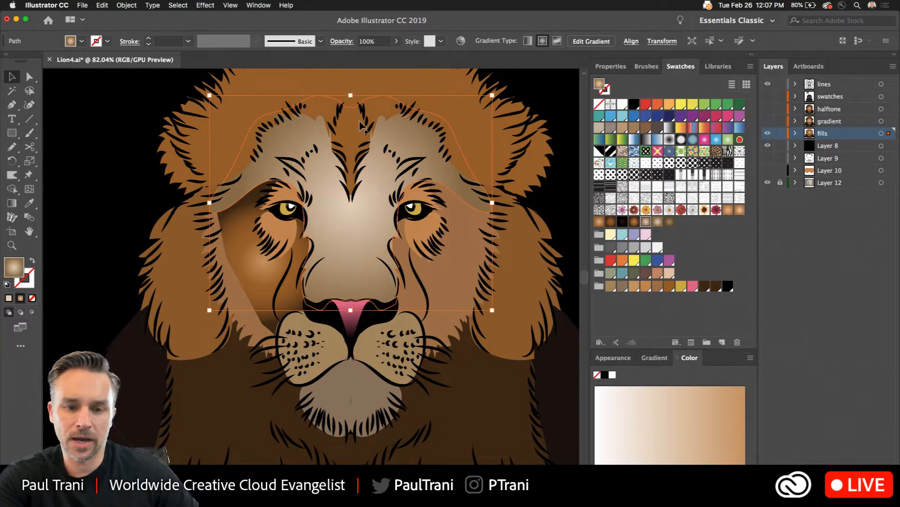
left_click(351, 88)
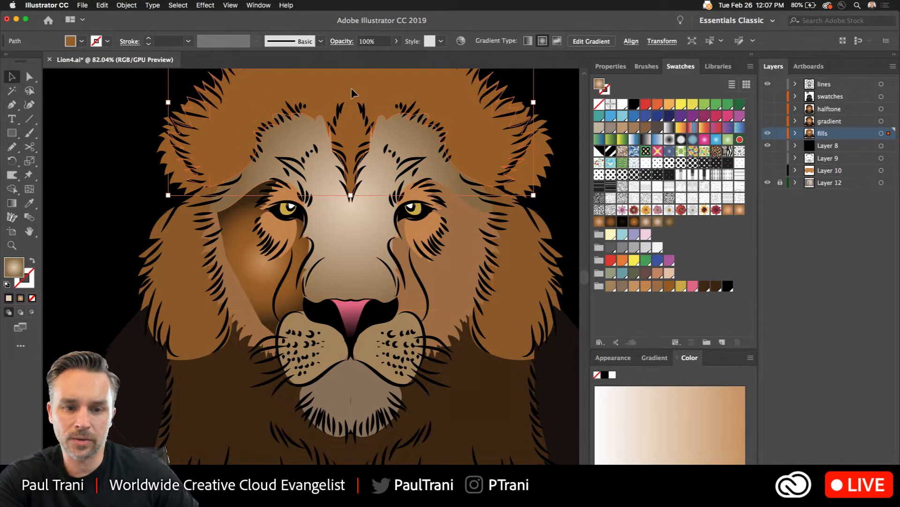
left_click(610, 221)
Step: Unite the right cheek shape with its adjoining jagged fur shape and select the corresponding fur shapes beside the left cheek
left_click(442, 300)
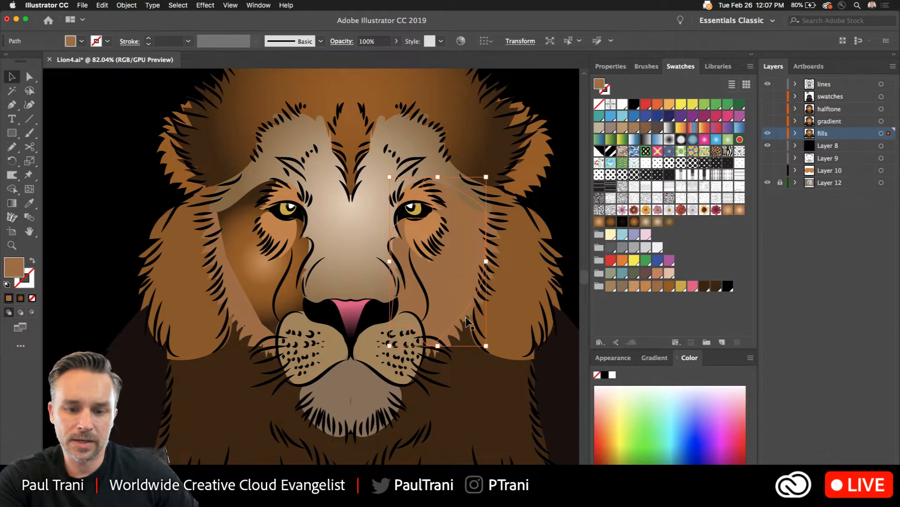
left_click(493, 250)
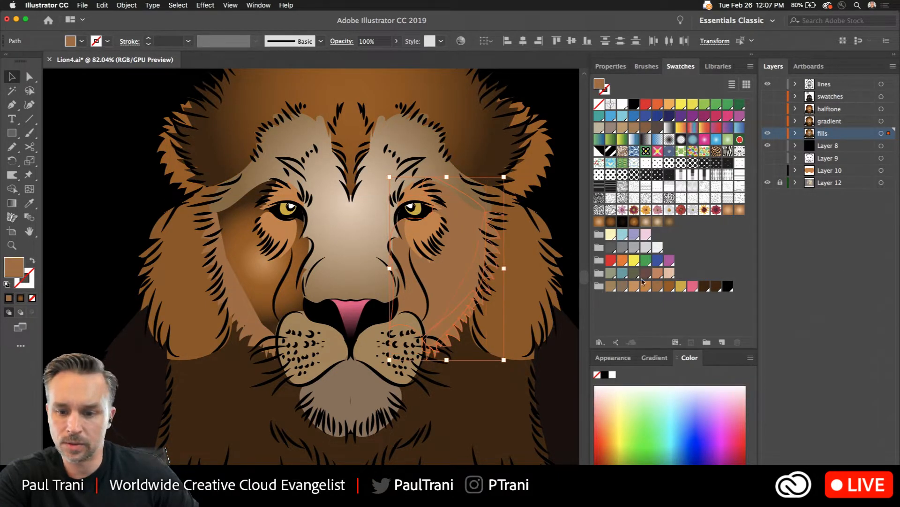
left_click(611, 66)
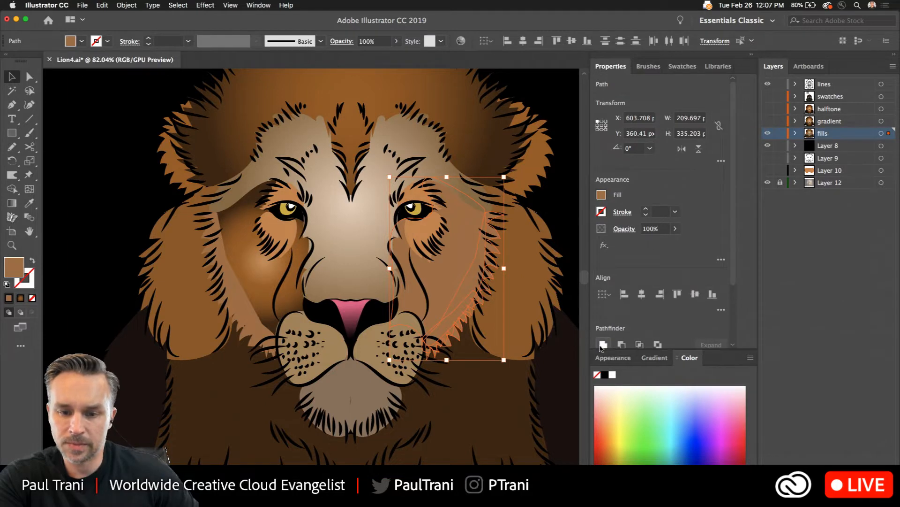
left_click(251, 270)
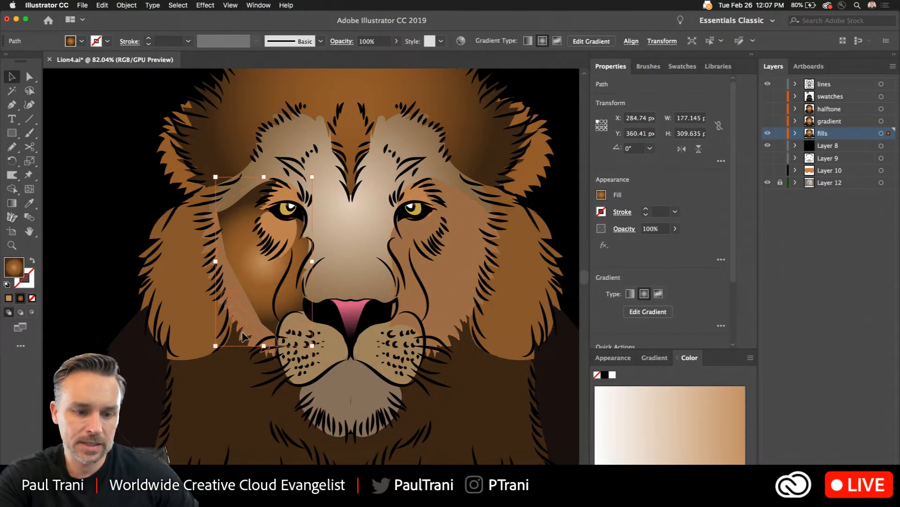
left_click(243, 333)
left_click(230, 271, "shift")
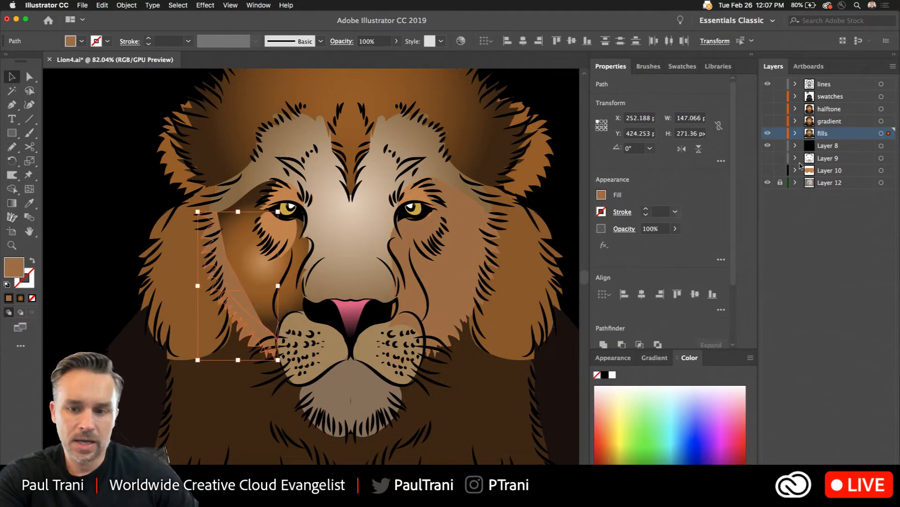
Step: Show the gradient layer, select its nose and forehead shape, and display that path's appearance attributes
left_click(767, 122)
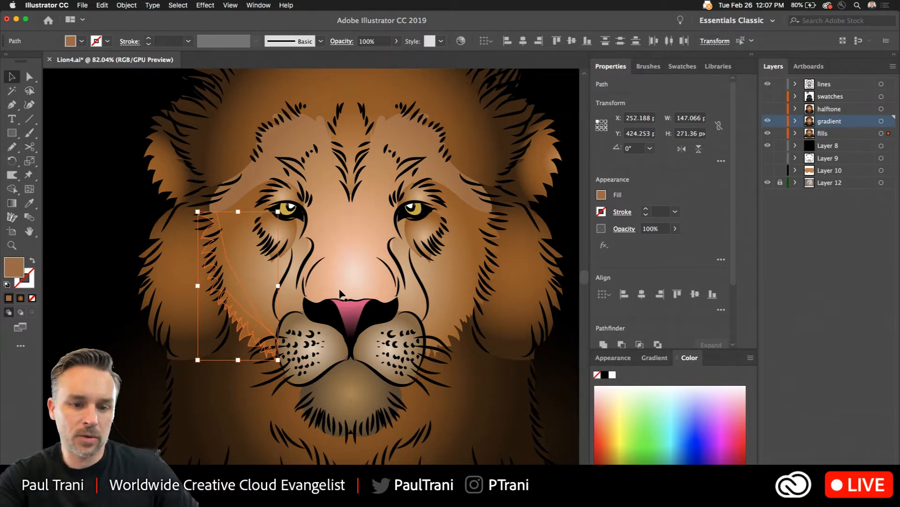
left_click(330, 241)
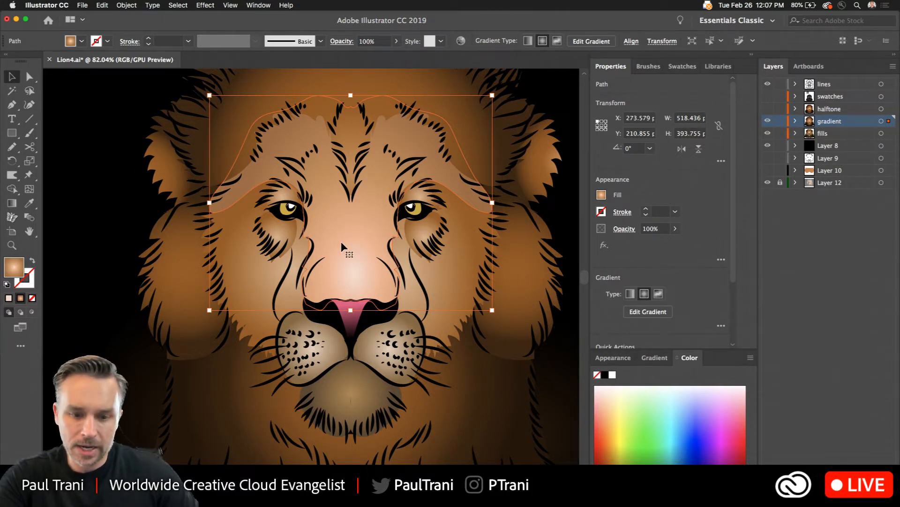
scroll(336, 216, "up", 4)
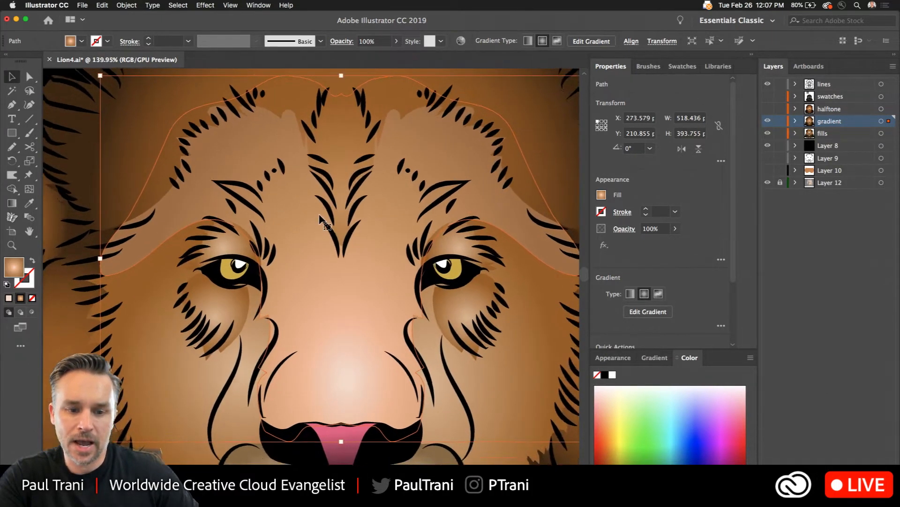
scroll(320, 215, "up", 1)
left_click_drag(325, 231, 305, 194)
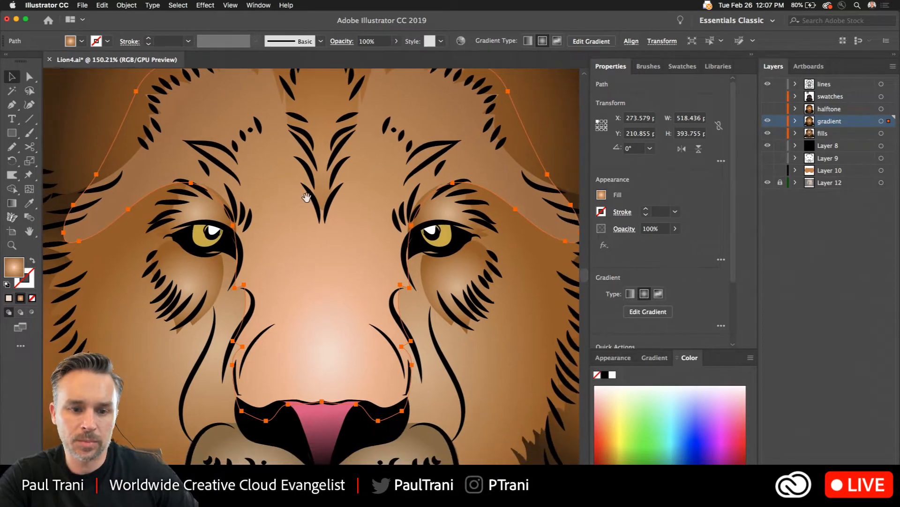
left_click_drag(303, 264, 305, 329)
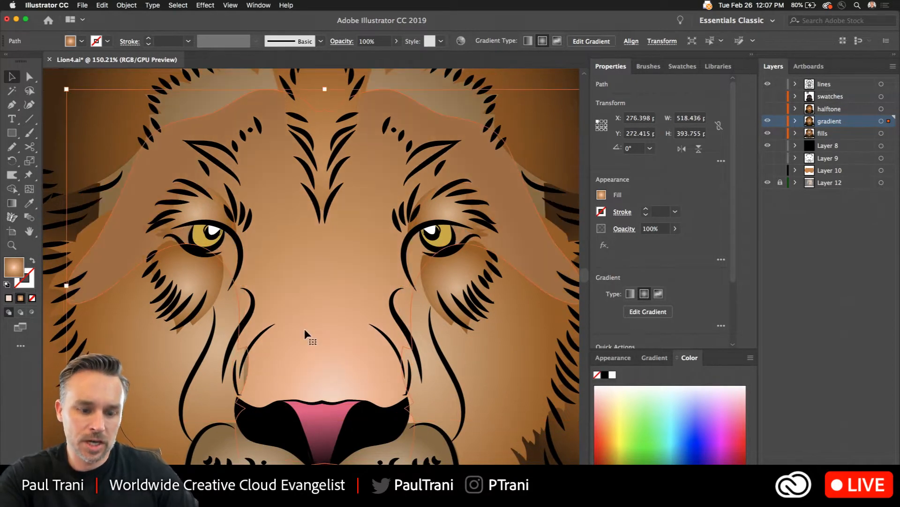
key("super+z")
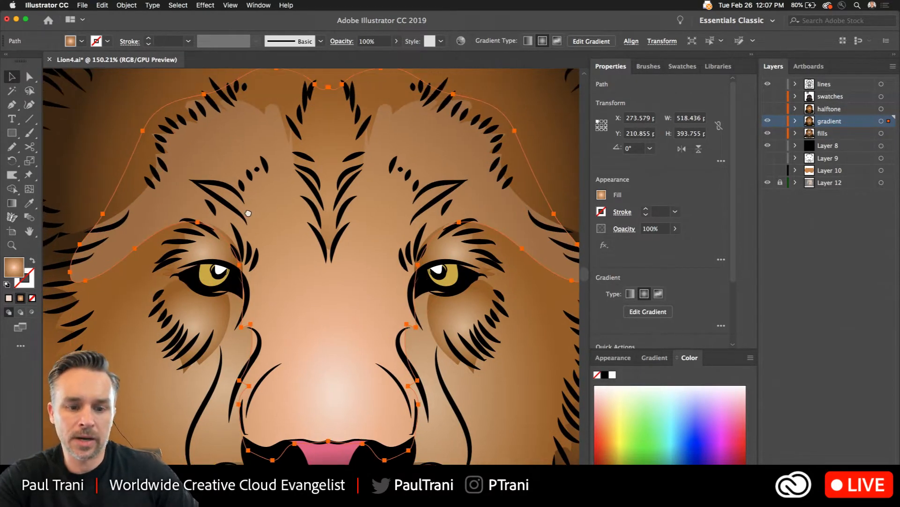
left_click_drag(240, 184, 252, 215)
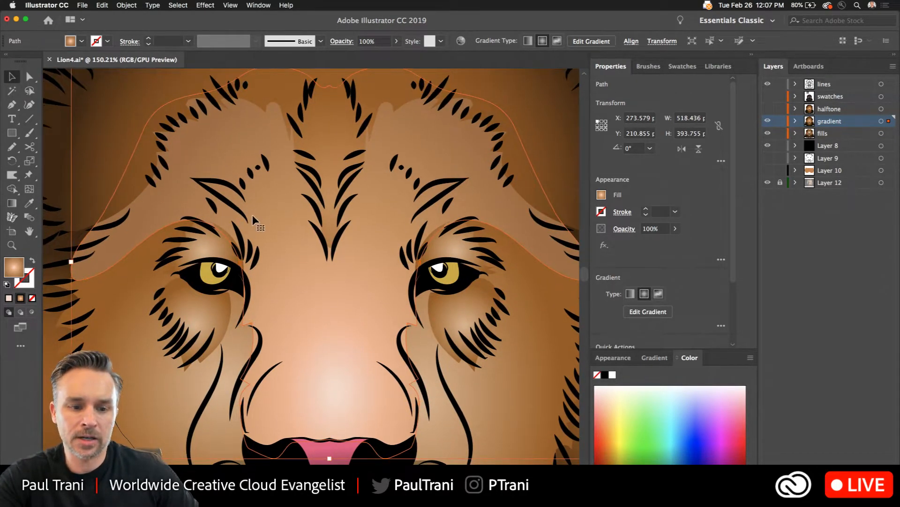
scroll(252, 215, "down", 1)
left_click(613, 357)
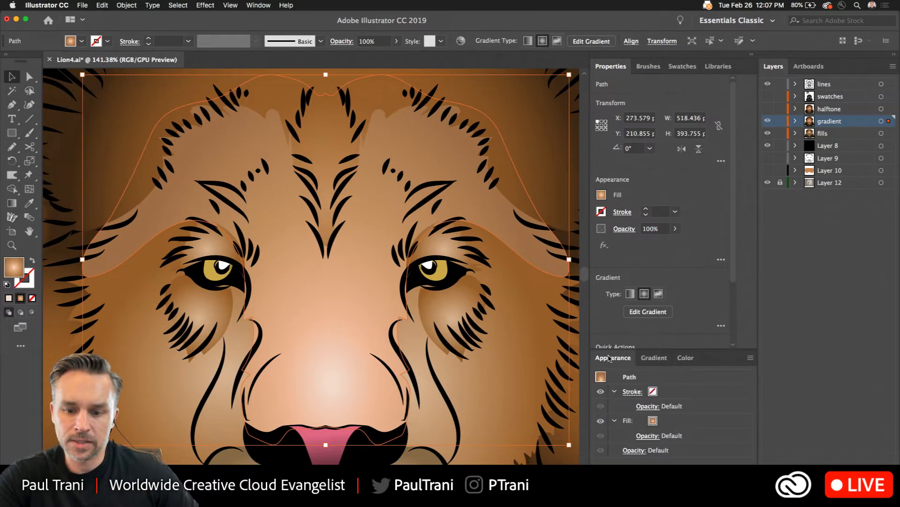
Step: Apply a Color Halftone effect to the whole nose and forehead path, with an 18-pixel maximum radius and screen angle 4 on all channels
left_click(231, 5)
mouse_move(212, 4)
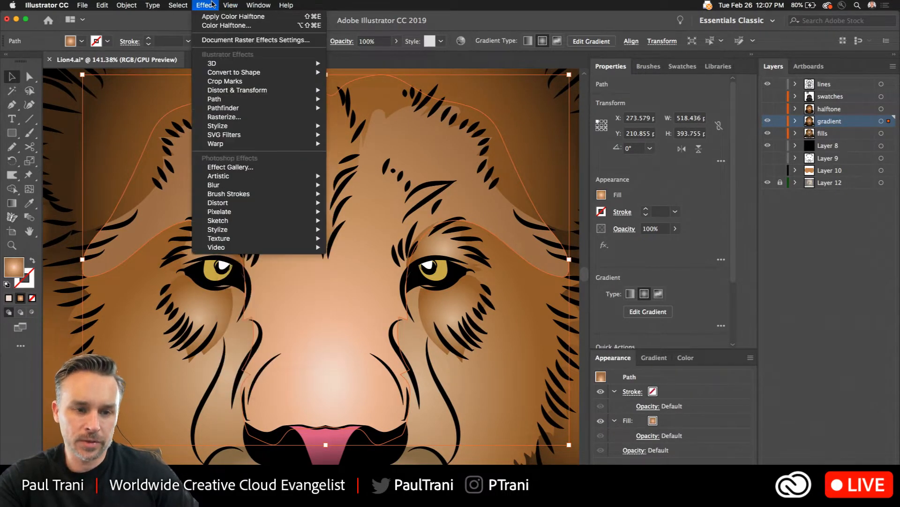
mouse_move(223, 147)
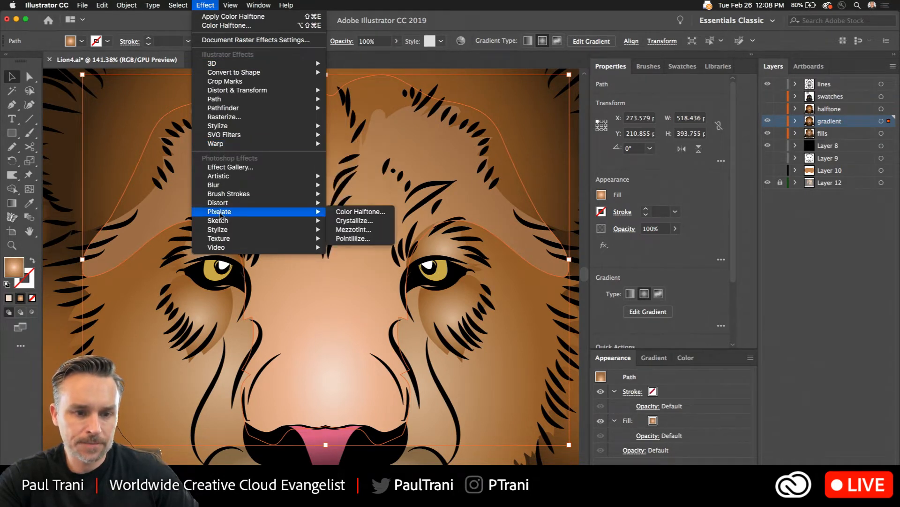
mouse_move(222, 213)
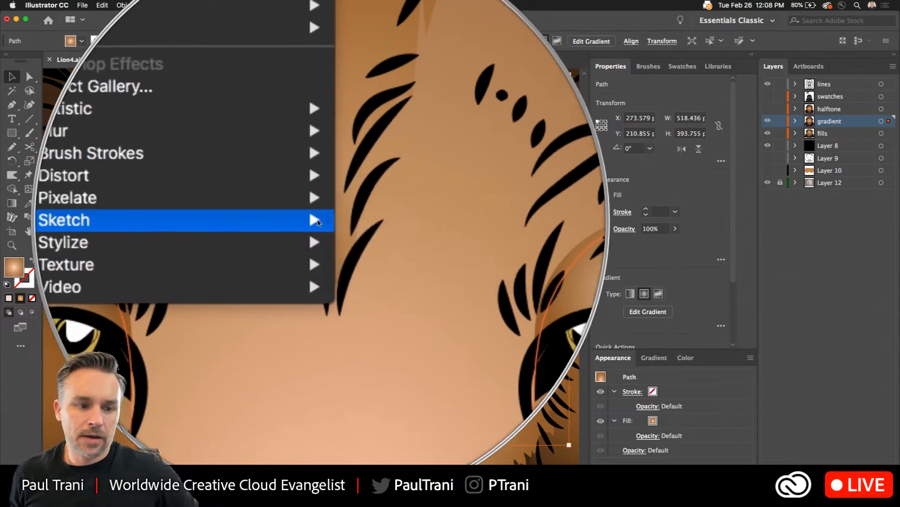
mouse_move(319, 216)
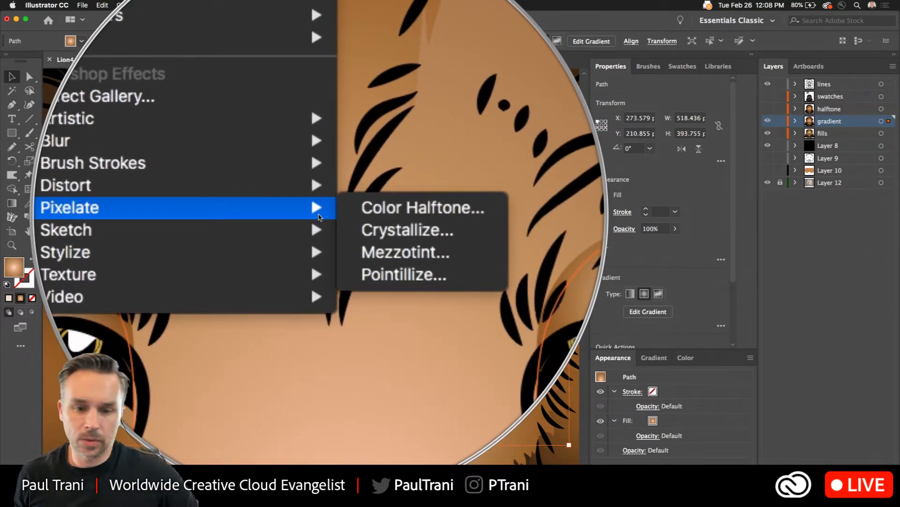
left_click(422, 208)
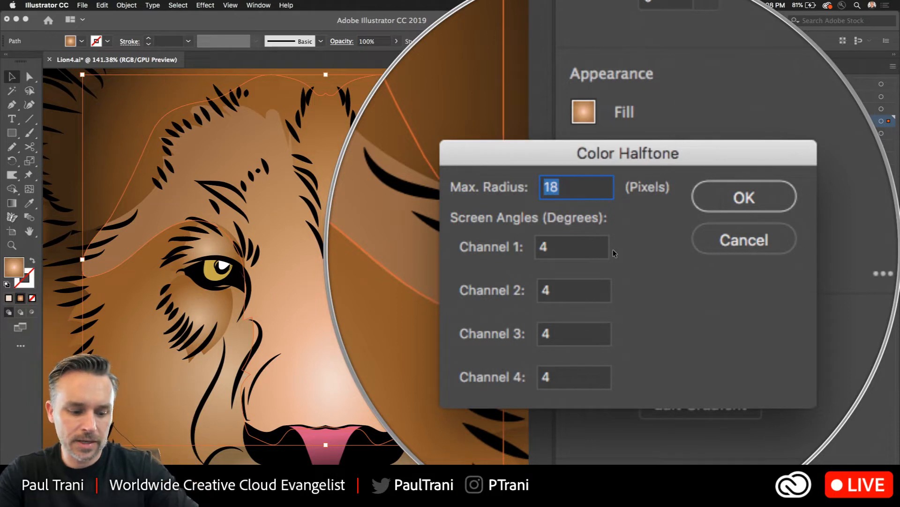
key("Tab")
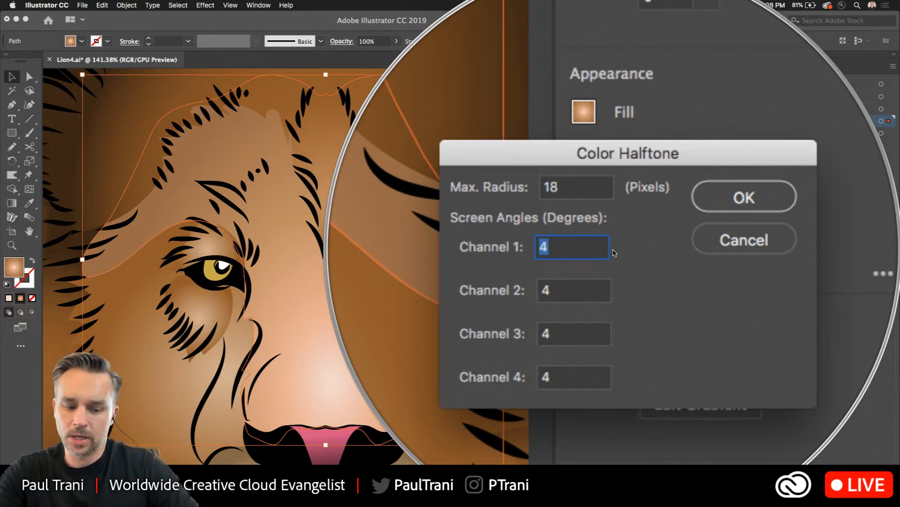
key("Tab")
key("Tab")
key("Tab")
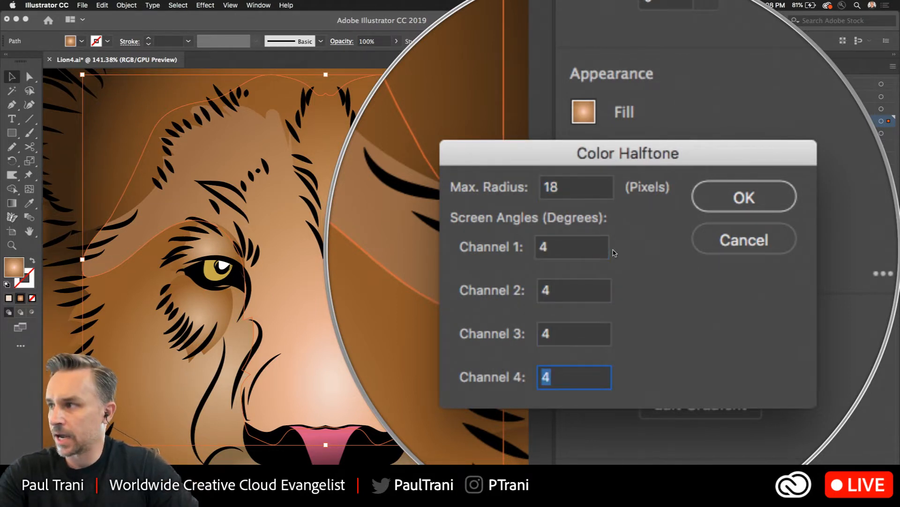
key("Tab")
key("Tab")
key("Tab")
key("Tab")
key("Tab")
key("Tab")
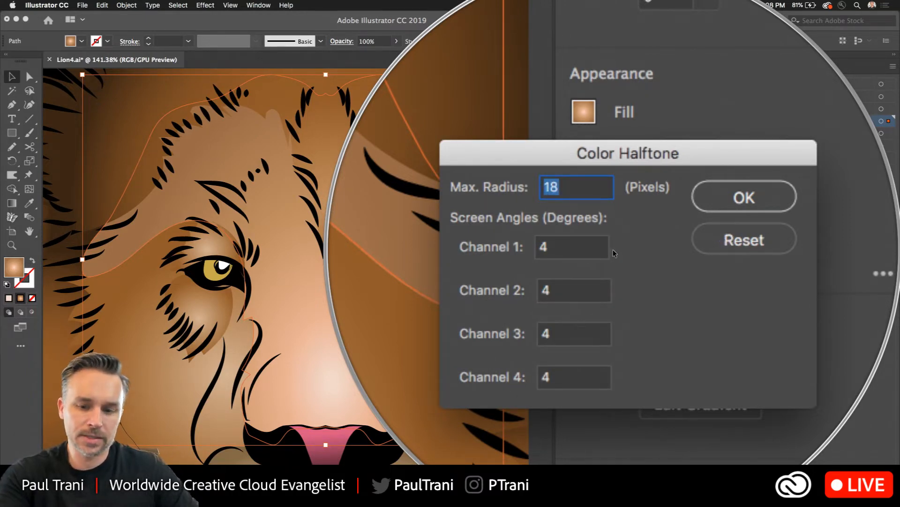
key("alt+super+8")
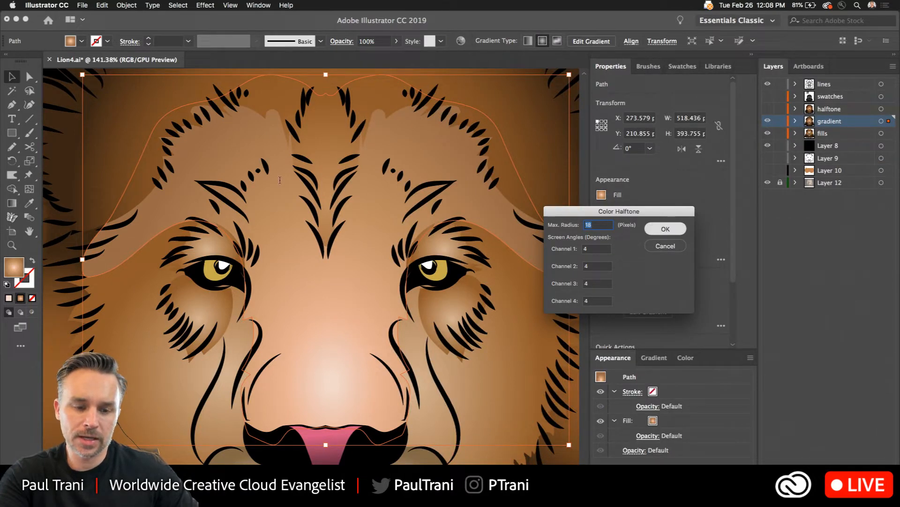
key("Return")
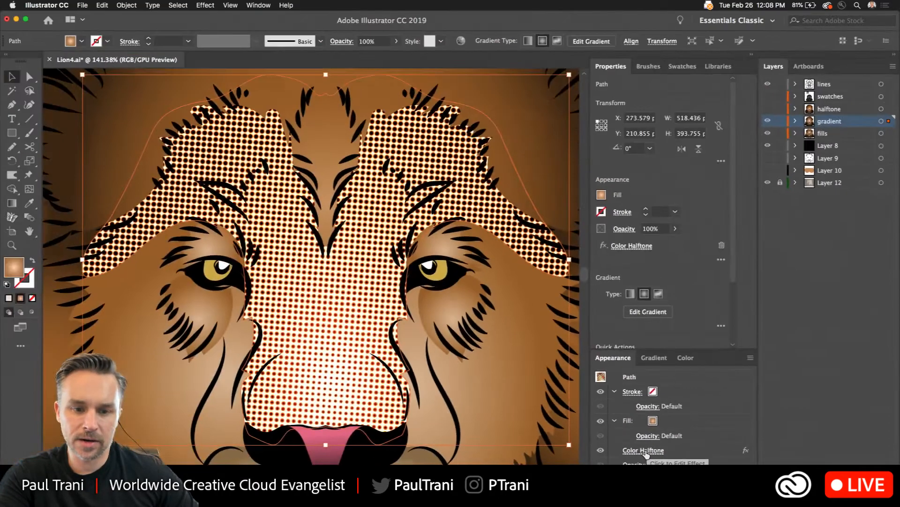
Step: Toggle the Color Halftone effect off and on for comparison and delete it from the path
left_click(601, 450)
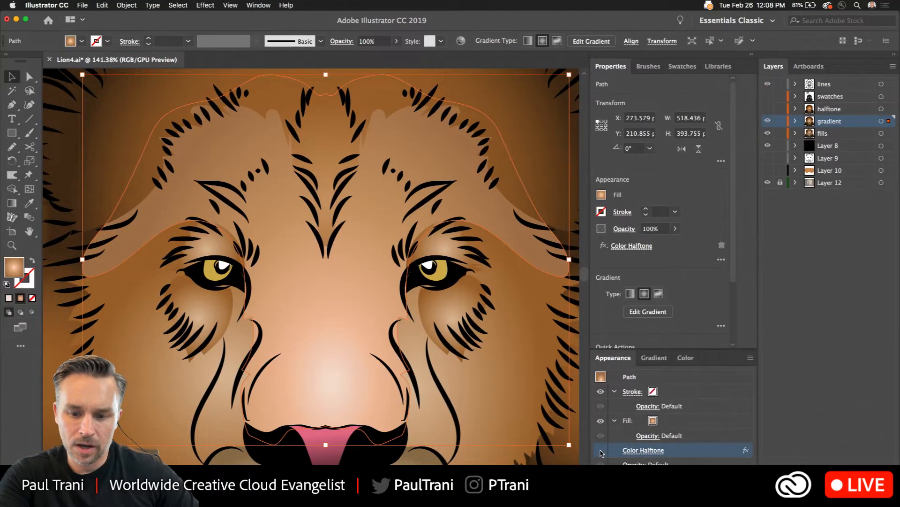
left_click(600, 450)
left_click(601, 450)
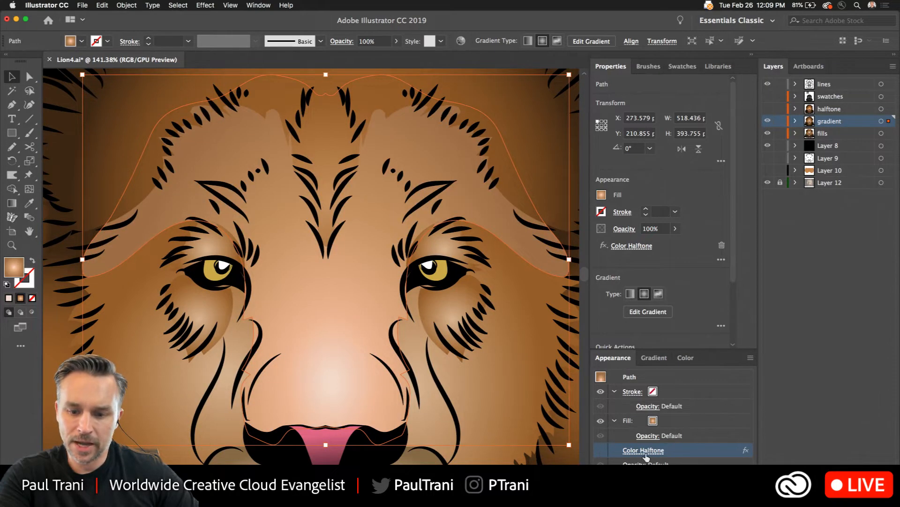
left_click(601, 450)
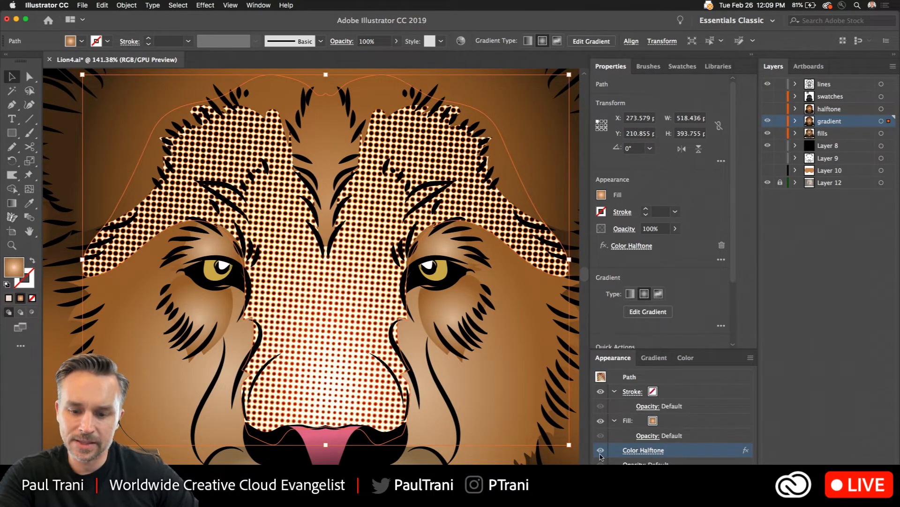
left_click(747, 498)
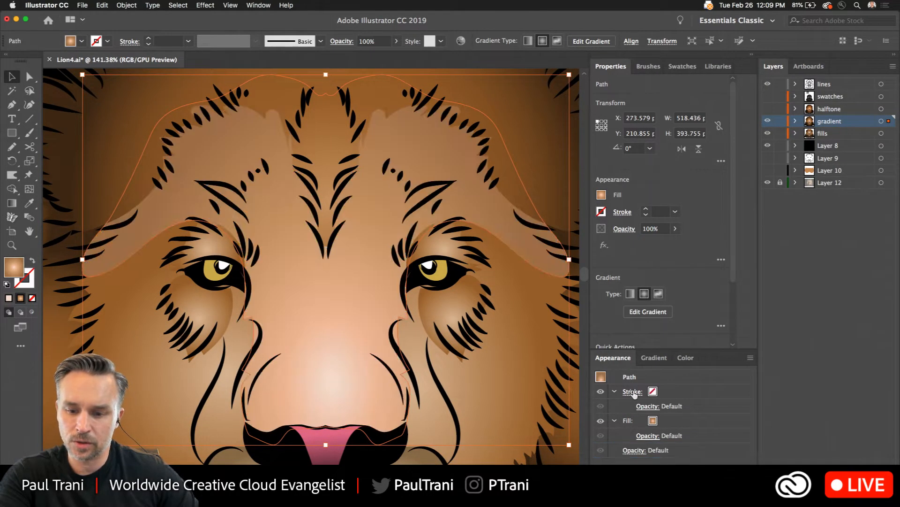
Step: Add a second gradient fill above the stroke in the nose and forehead path's appearance
left_click(697, 395)
left_click(750, 360)
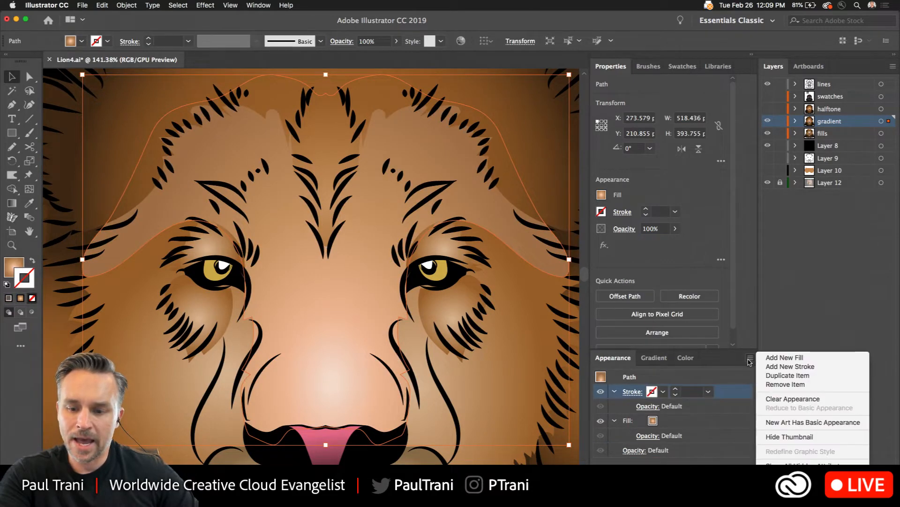
left_click(795, 359)
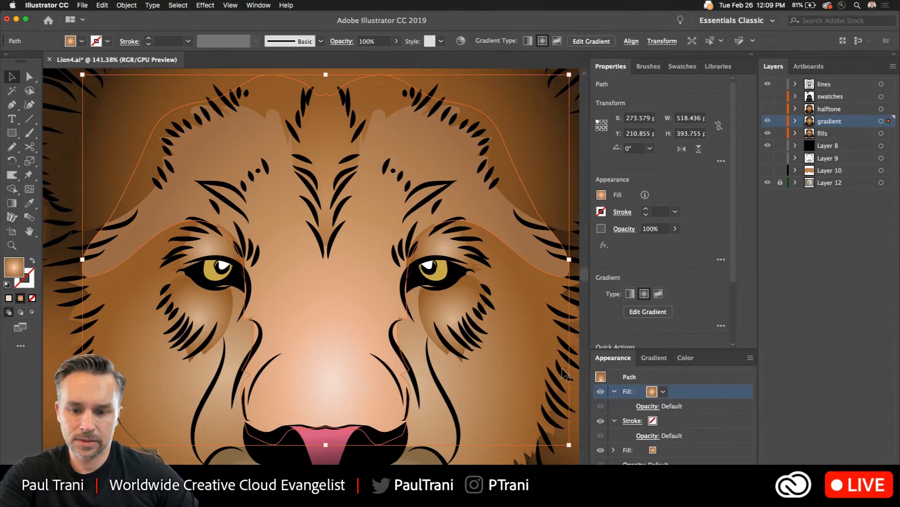
Step: Apply Color Halftone to the new fill only, with a maximum radius of 18 pixels and screen angle 4 on all channels
left_click(205, 5)
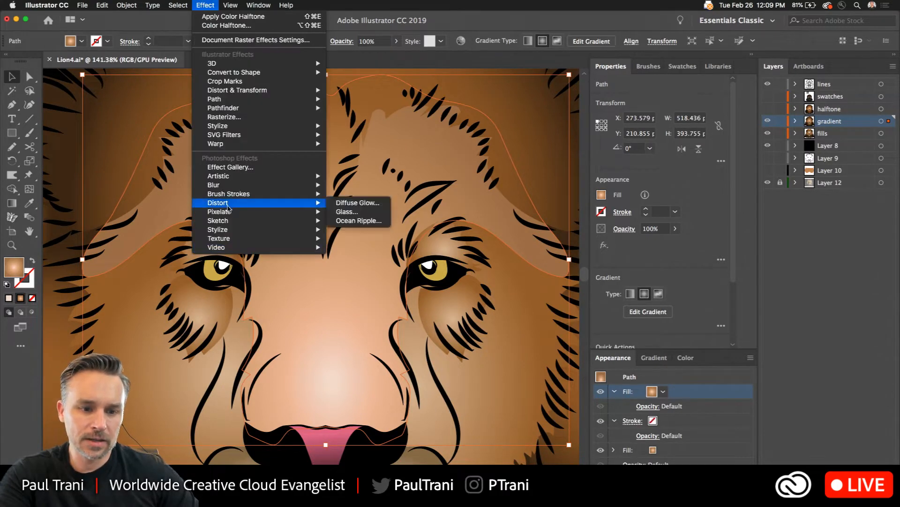
mouse_move(300, 212)
left_click(356, 211)
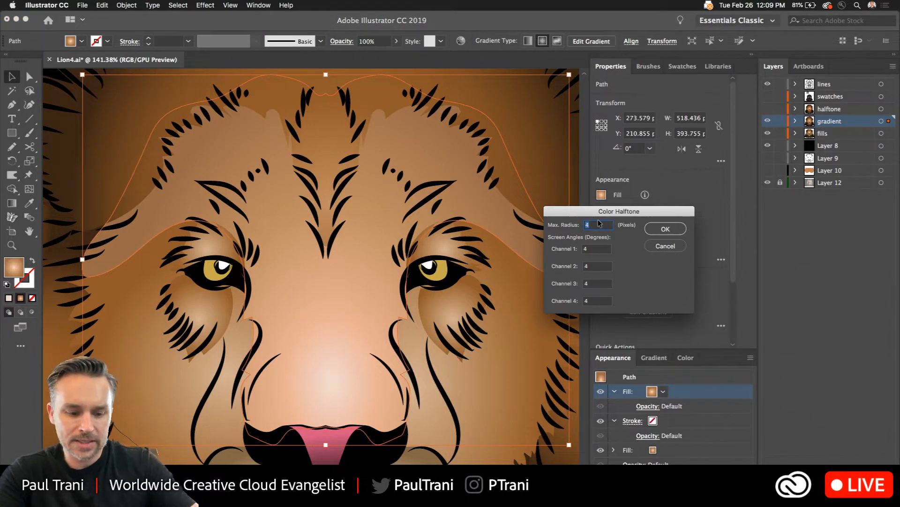
type("18")
left_click(655, 229)
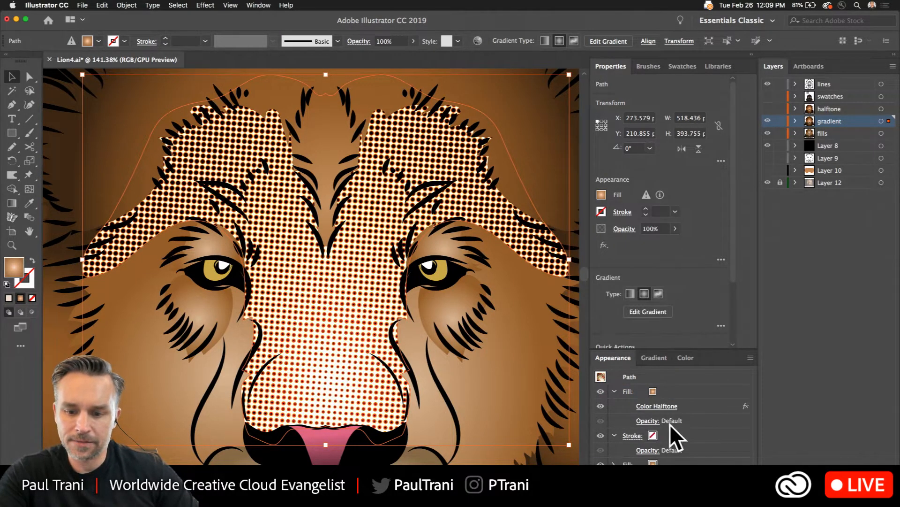
Step: Set the halftone fill of the nose and forehead path to 40% opacity with the Soft Light blend mode
left_click(706, 409)
left_click(693, 422)
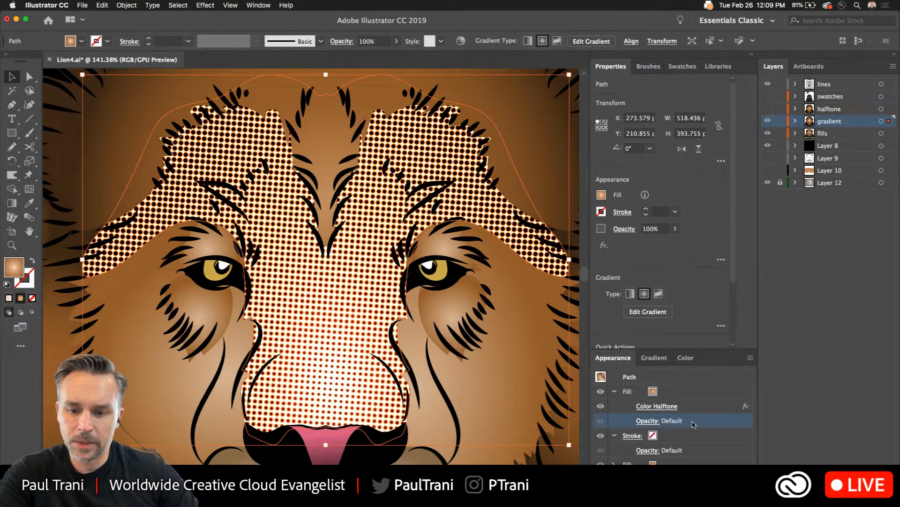
left_click(648, 420)
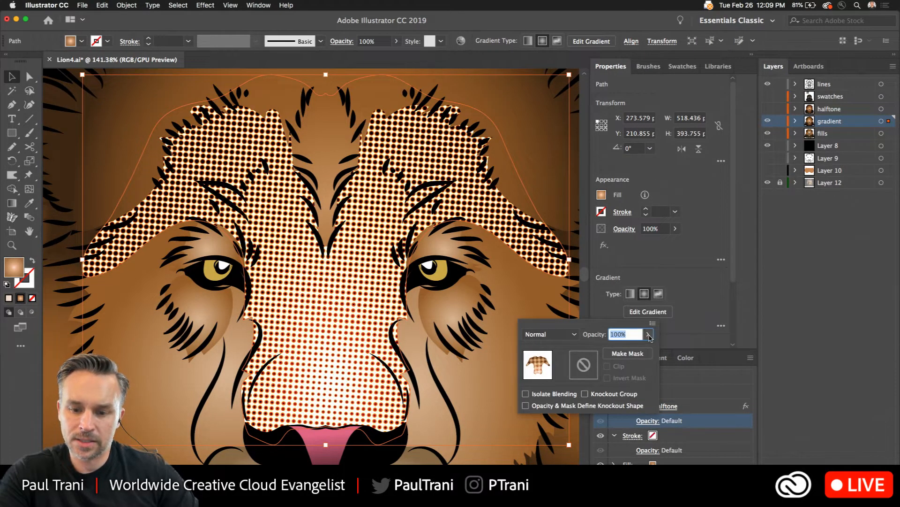
left_click_drag(649, 334, 620, 351)
left_click(571, 335)
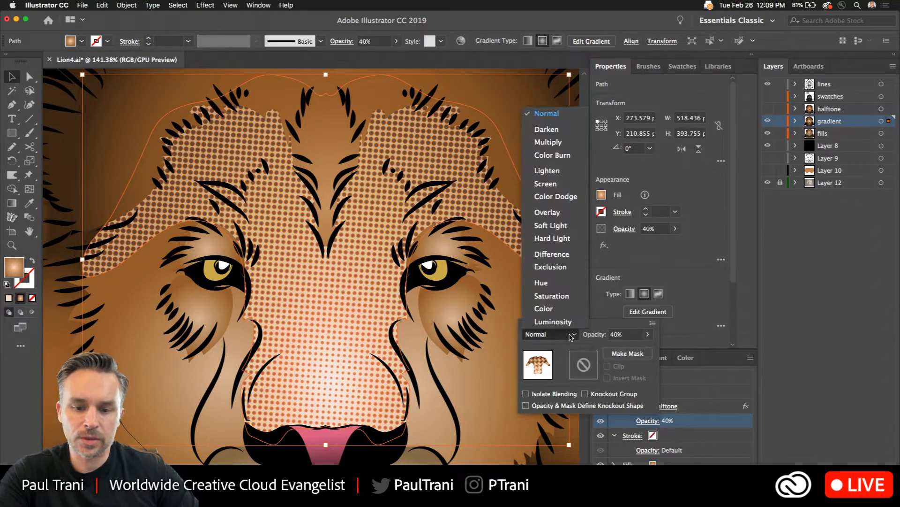
left_click(552, 226)
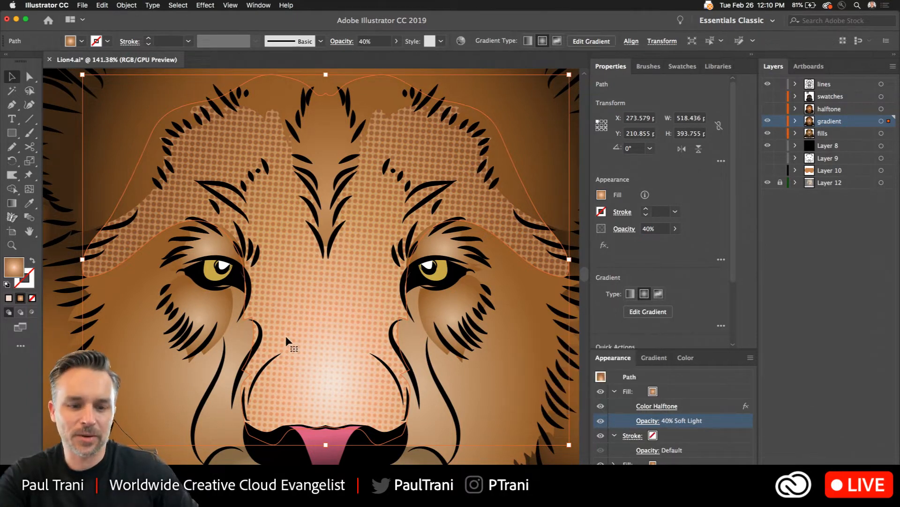
Step: Try to apply the last-used Color Halftone effect to the whole left muzzle pad
scroll(287, 341, "down", 5)
left_click(330, 390)
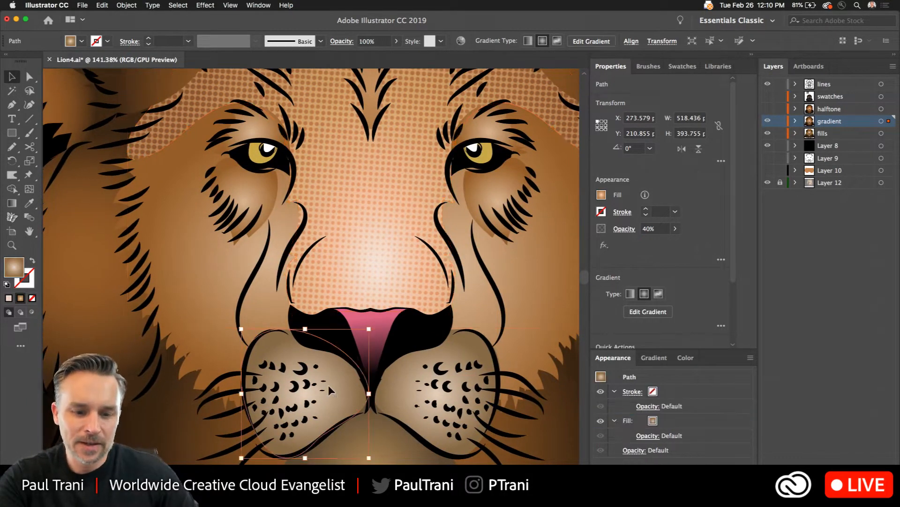
left_click(205, 5)
left_click(220, 14)
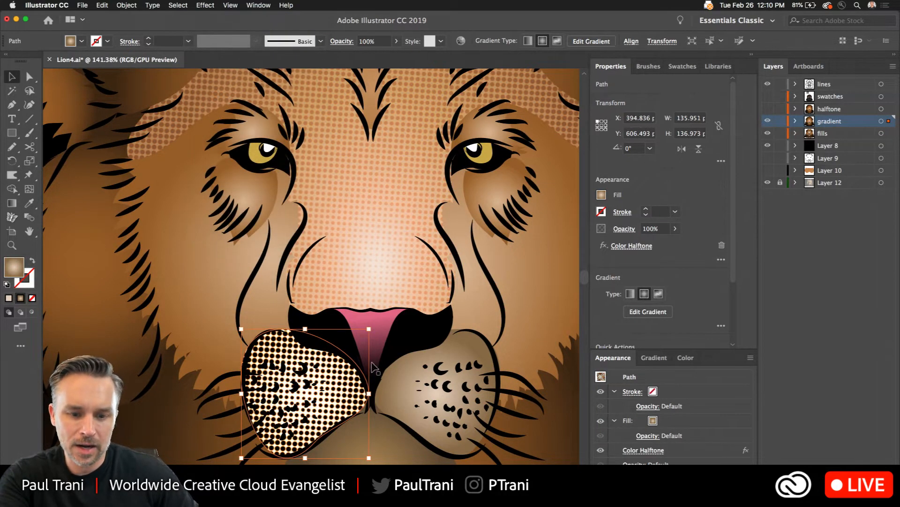
left_click(690, 424)
key("super+z")
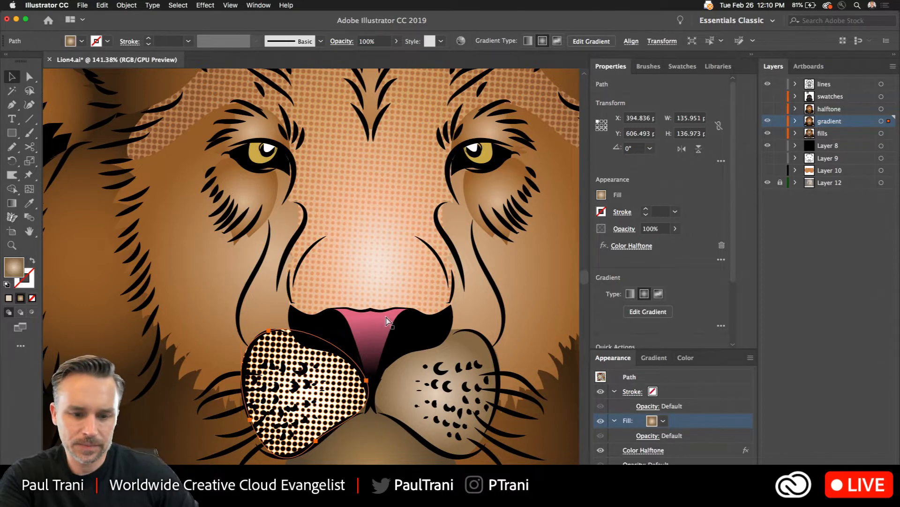
Step: Add a second gradient fill to the left muzzle pad and another to the right muzzle pad
left_click(751, 357)
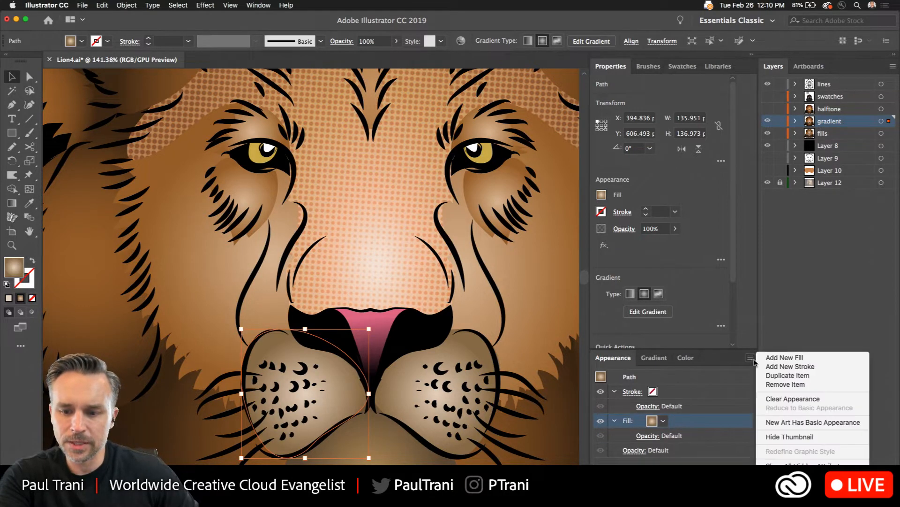
left_click(781, 352)
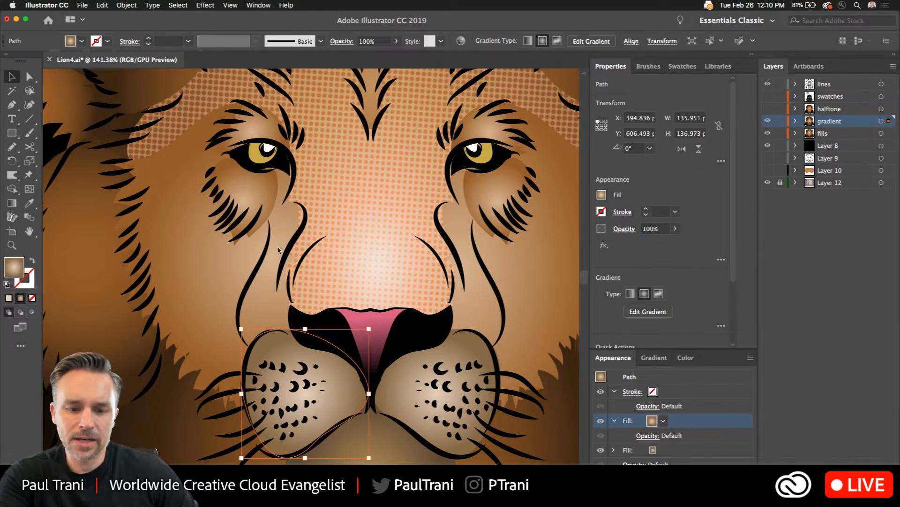
left_click(389, 394)
left_click(751, 358)
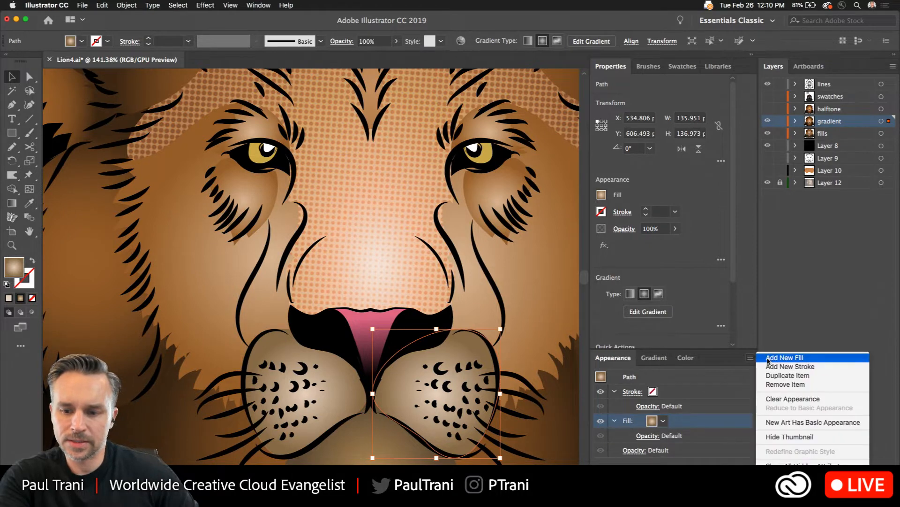
left_click(781, 354)
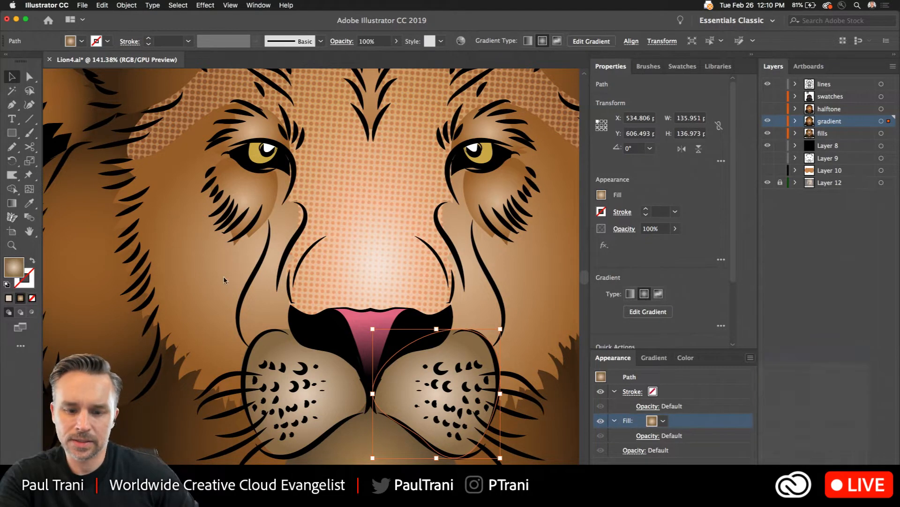
Step: Apply Color Halftone to the new fills of both muzzle pads together
left_click(346, 389, "shift")
left_click(205, 5)
left_click(531, 261)
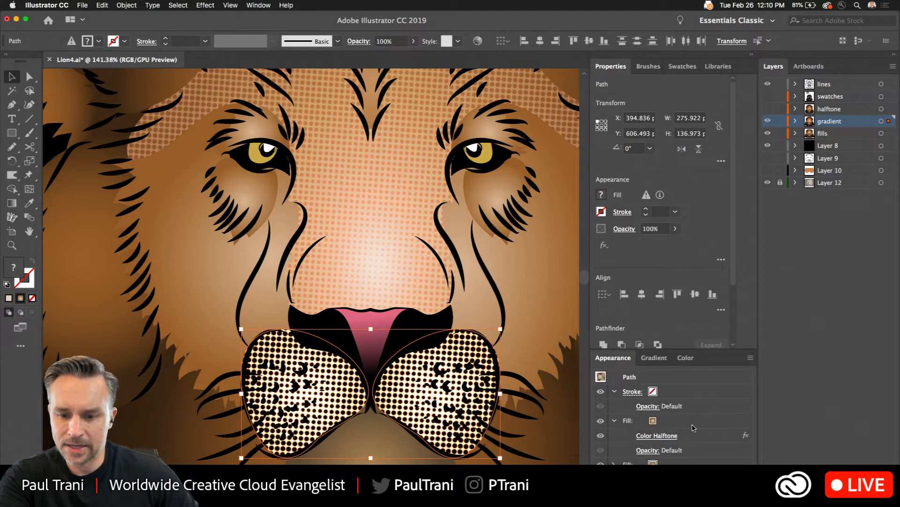
Step: Set the blend mode of the muzzle pads' halftone fill to Soft Light at 100% opacity
left_click(693, 435)
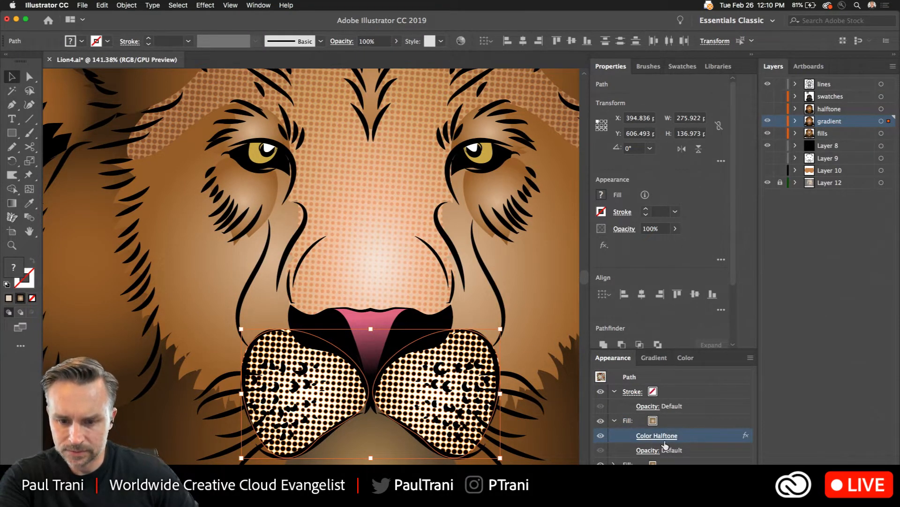
left_click(650, 450)
left_click(564, 365)
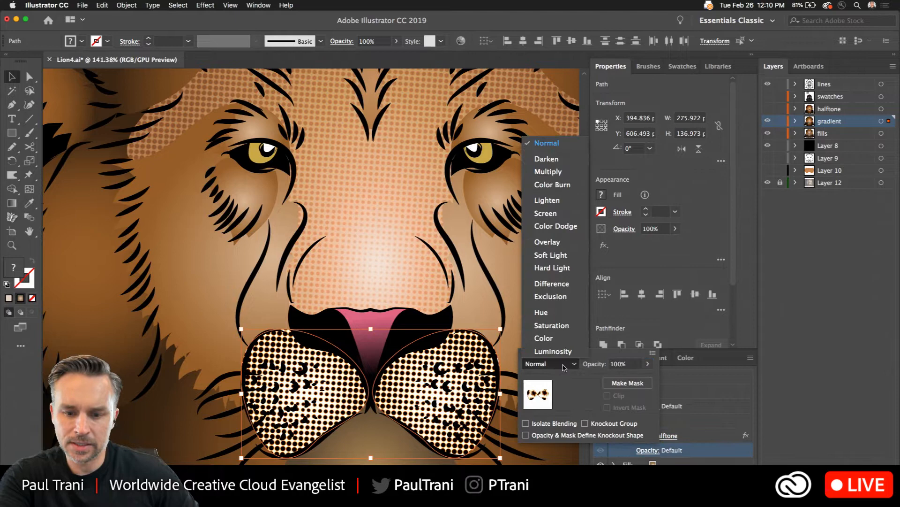
left_click(550, 255)
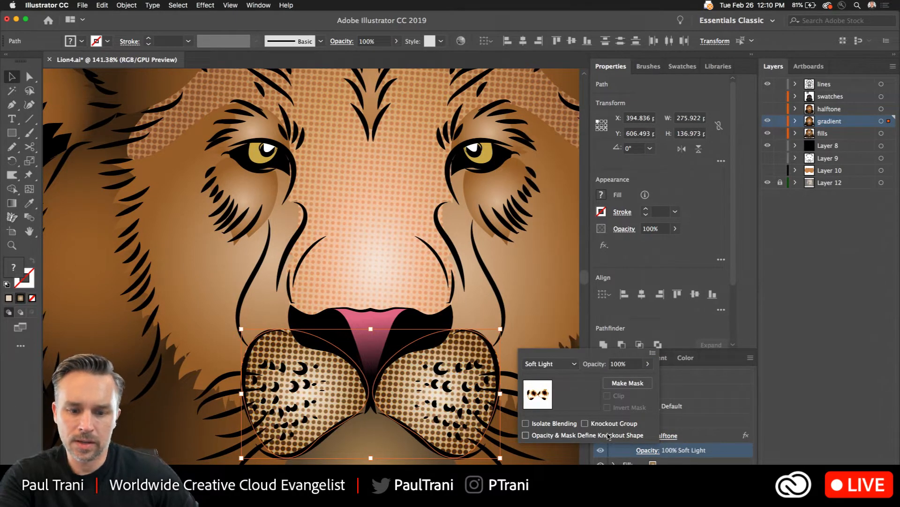
Step: Add a second gradient fill above the stroke in the chin compound path's appearance
scroll(288, 362, "down", 5)
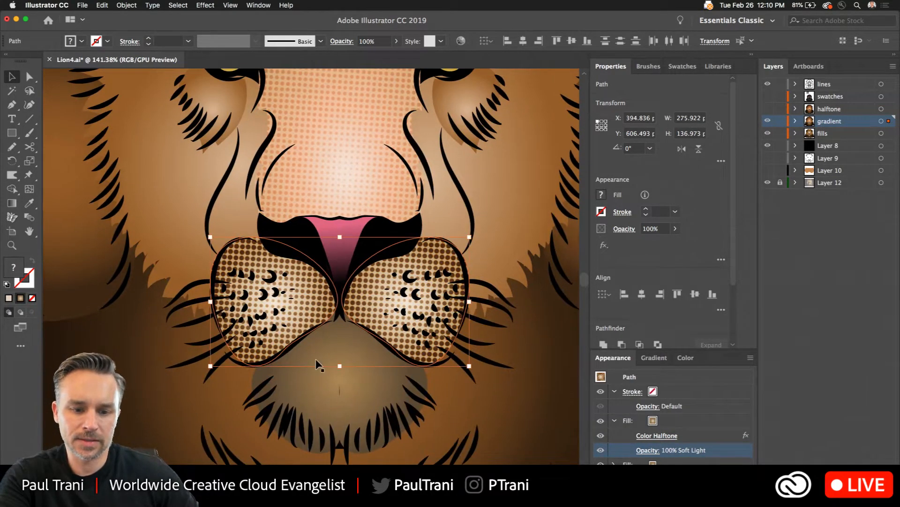
left_click(316, 383)
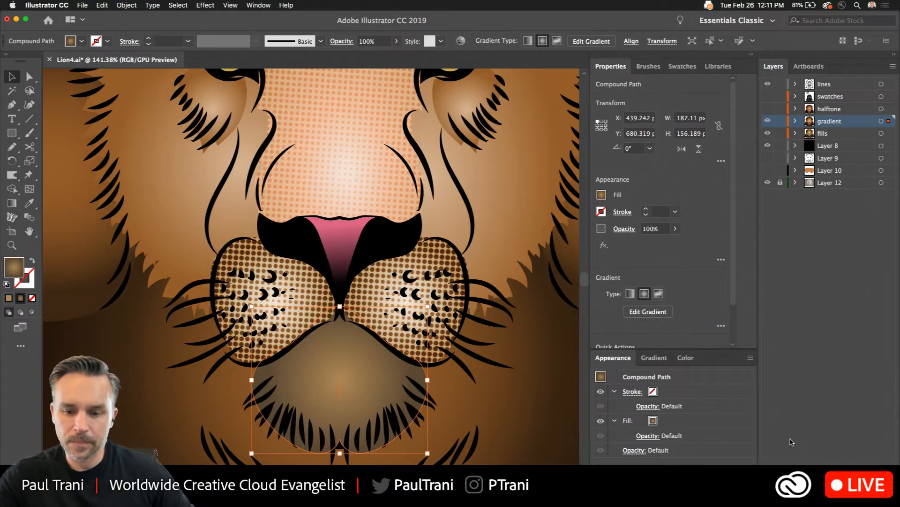
left_click(691, 424)
left_click(699, 392)
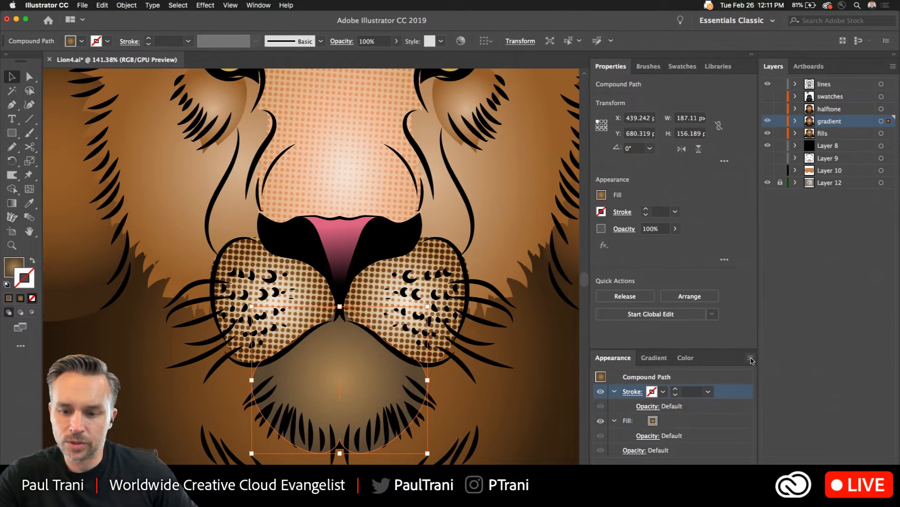
left_click(751, 359)
left_click(772, 359)
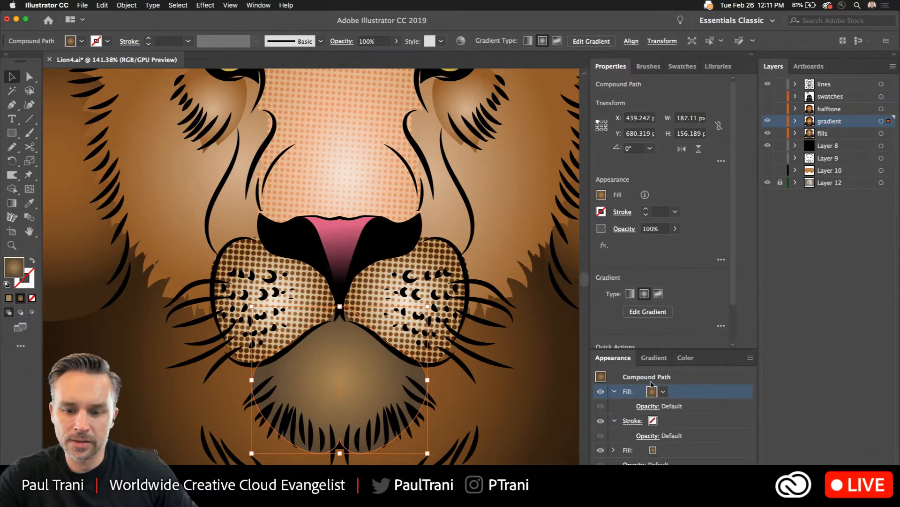
Step: Apply Color Halftone to the chin's new fill with a maximum radius of 14 pixels and screen angle 4 on all channels
left_click(202, 5)
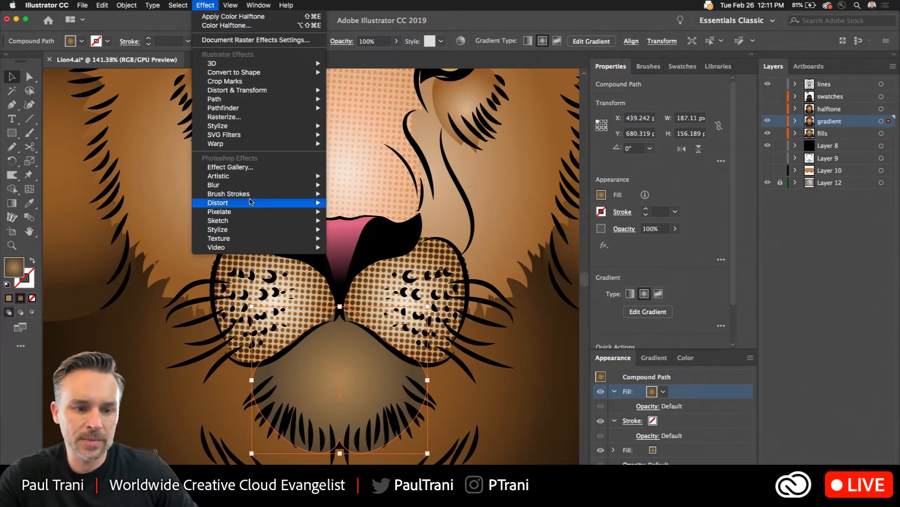
mouse_move(251, 202)
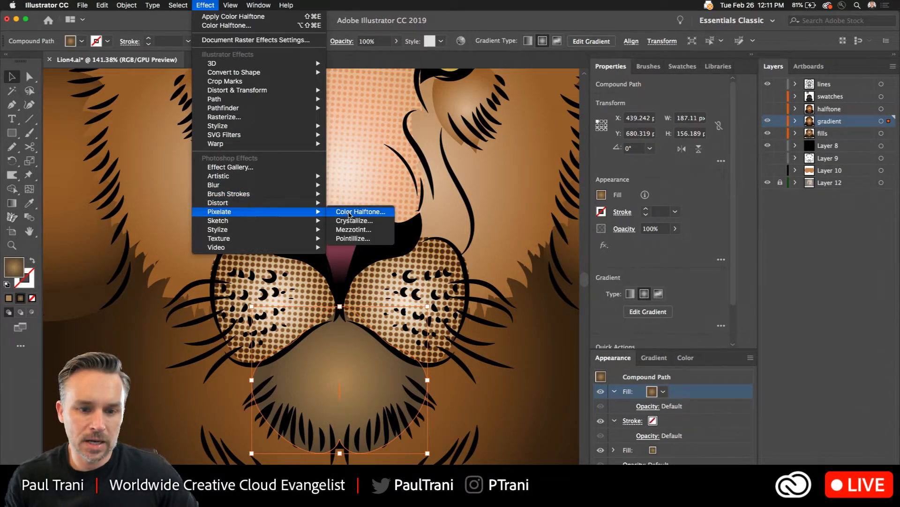
left_click(350, 212)
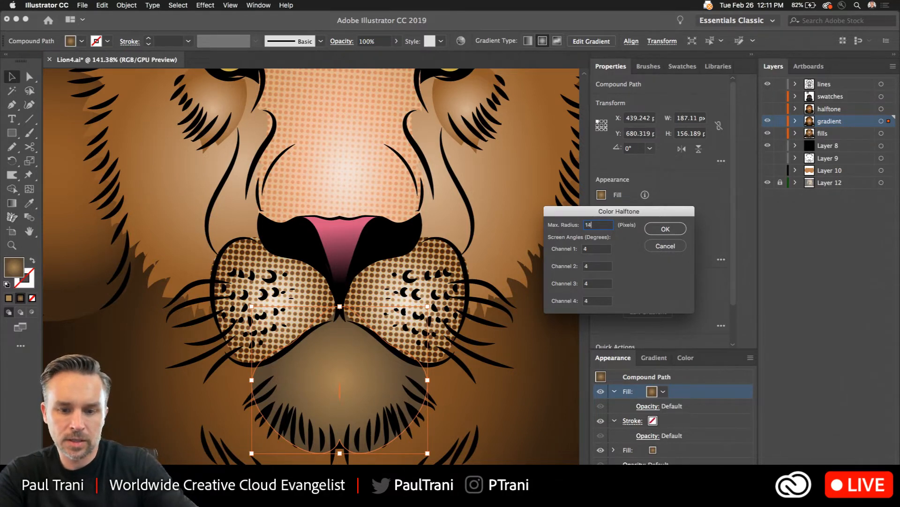
left_click(665, 228)
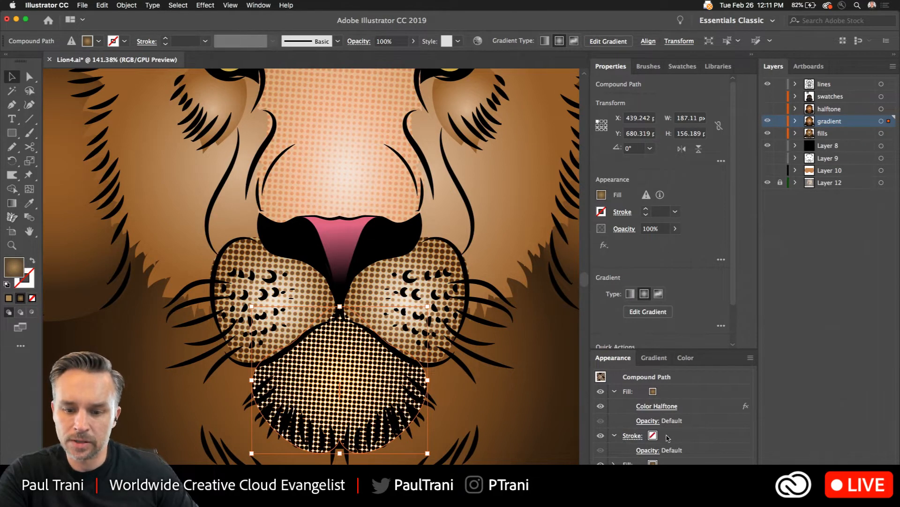
Step: Set the chin's halftone fill to the Soft Light blend mode at 100% opacity
left_click(647, 420)
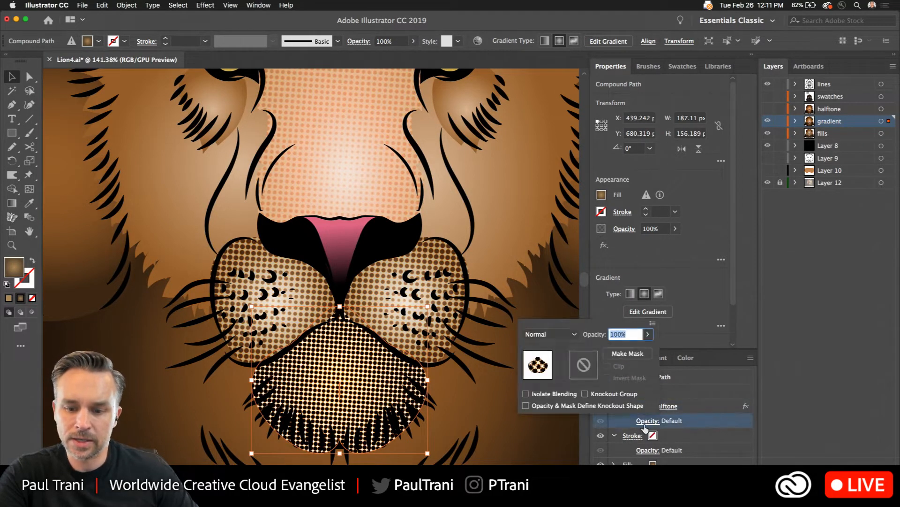
left_click(537, 334)
left_click(544, 238)
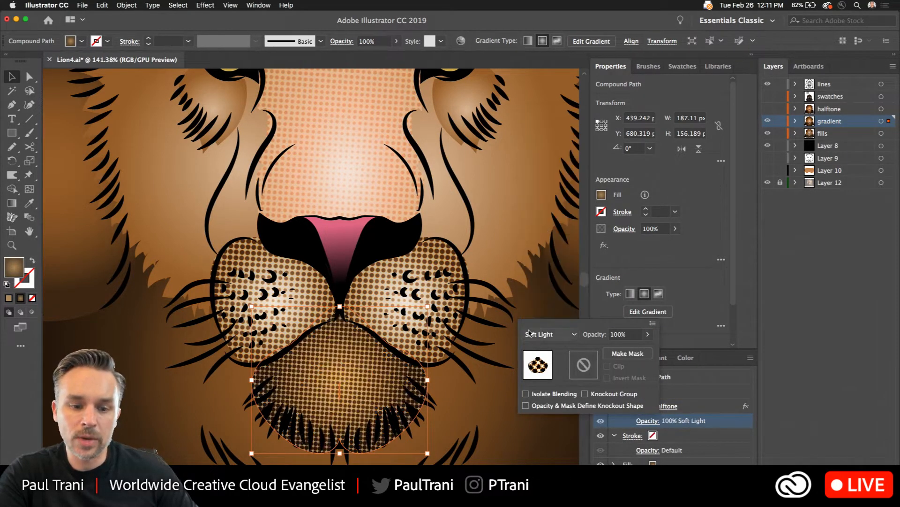
left_click(335, 334)
Step: Delete the two anchor points of the nose and forehead path that sit along the top edge of the pink nose
left_click(324, 162)
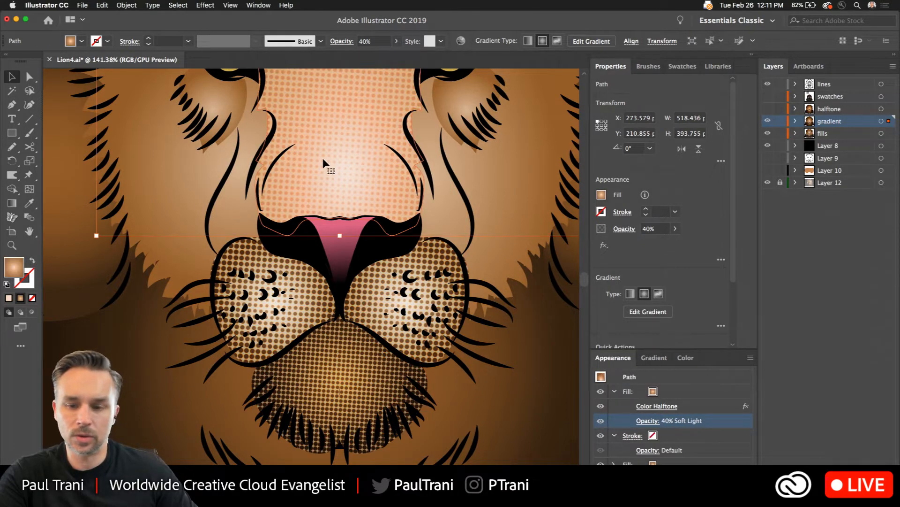
left_click_drag(313, 132, 337, 227)
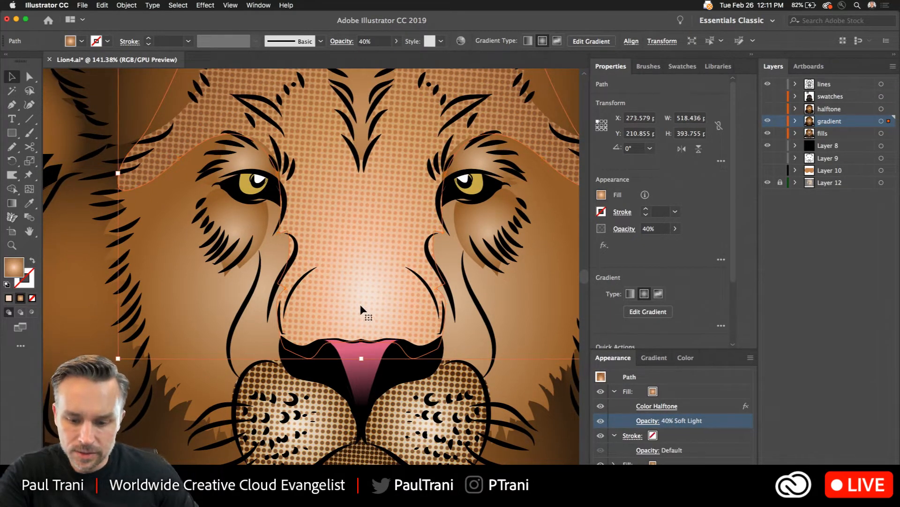
key("p")
left_click(361, 340)
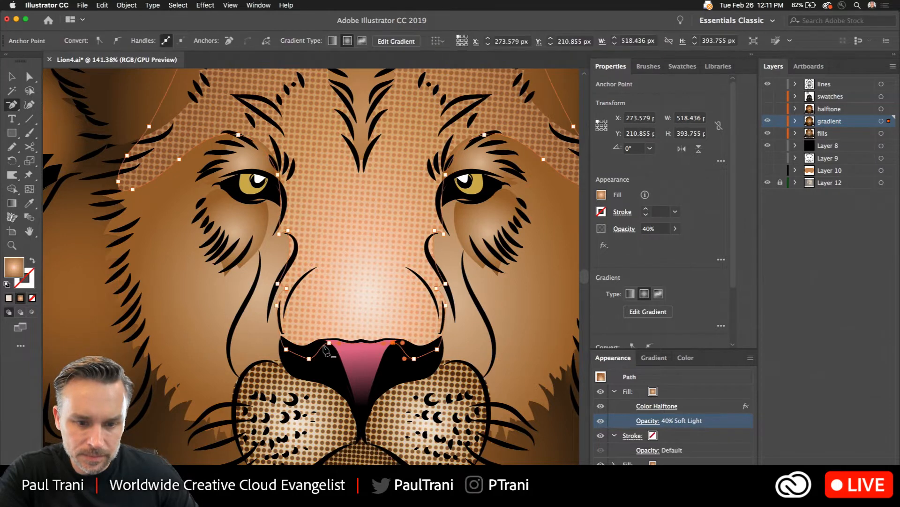
left_click(327, 344)
key("Return")
left_click(329, 343)
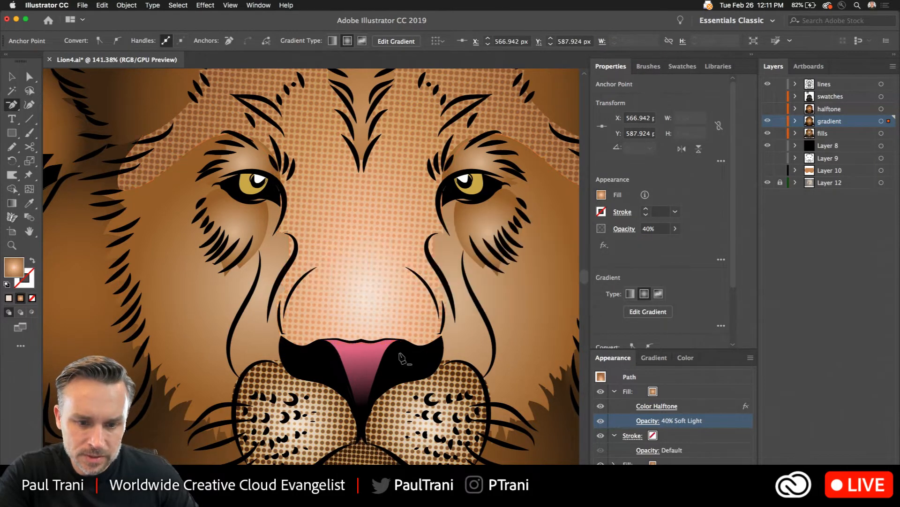
left_click(393, 343)
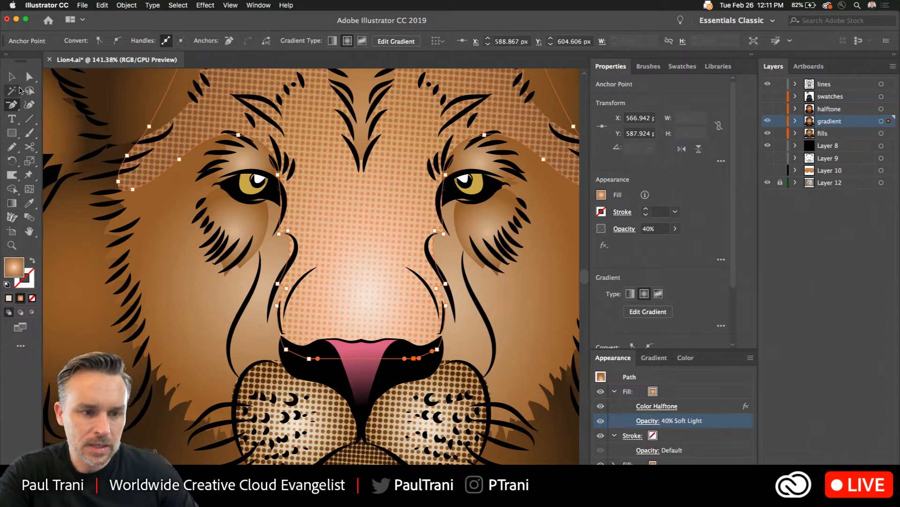
left_click(13, 77)
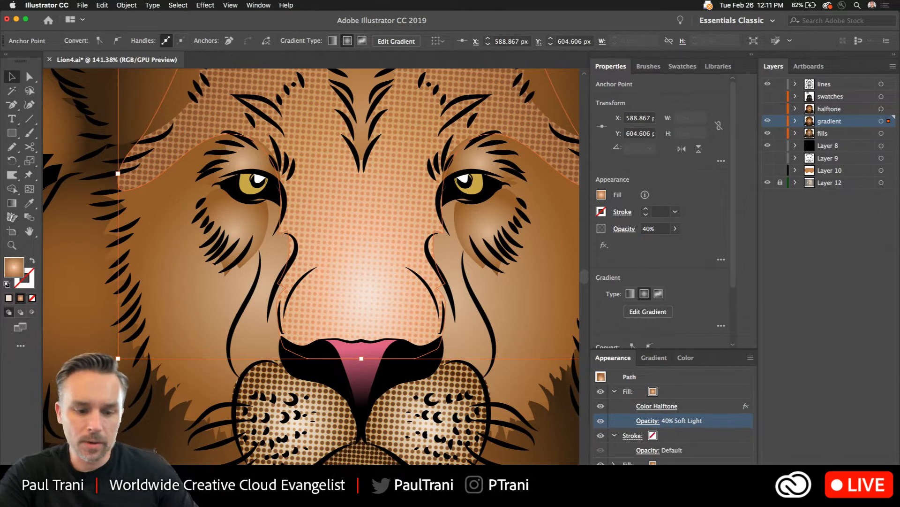
Step: Apply an envelope mesh with 4 rows and 4 columns to the halftoned nose and forehead path
left_click(132, 6)
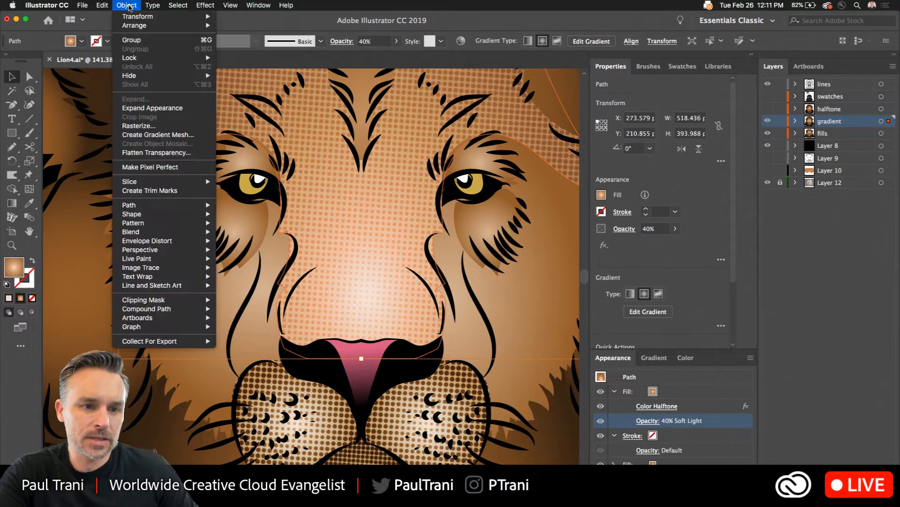
mouse_move(162, 241)
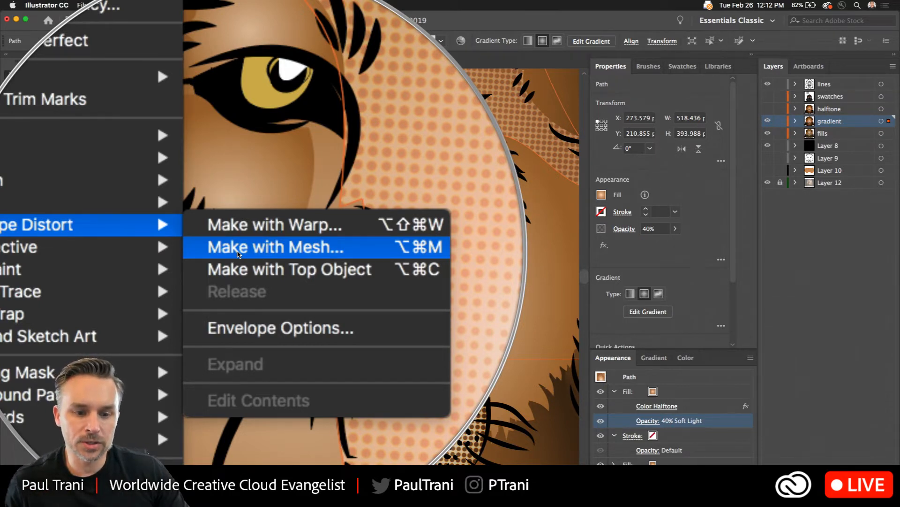
left_click(238, 252)
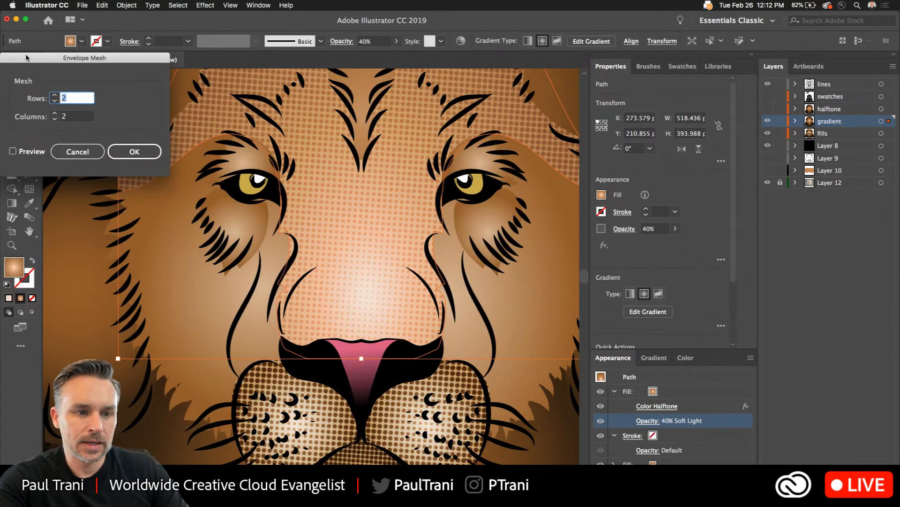
left_click_drag(26, 57, 284, 139)
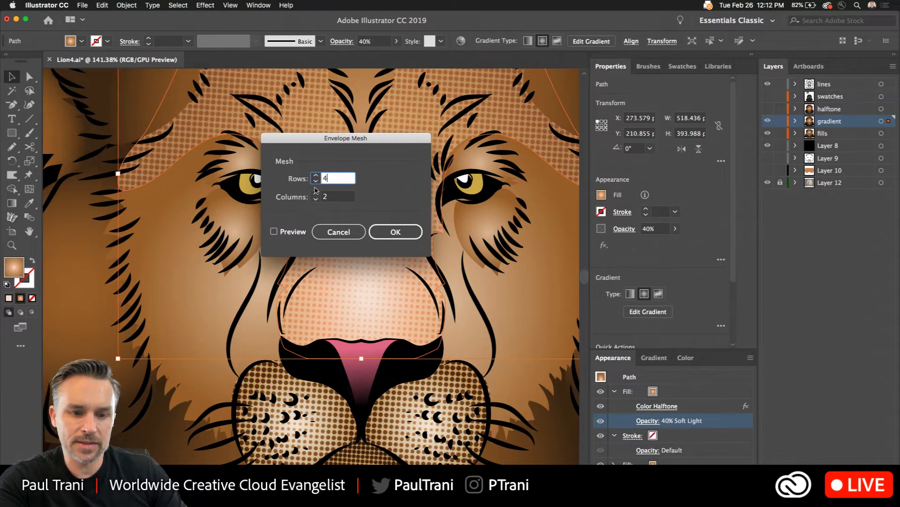
key("Tab")
left_click(274, 232)
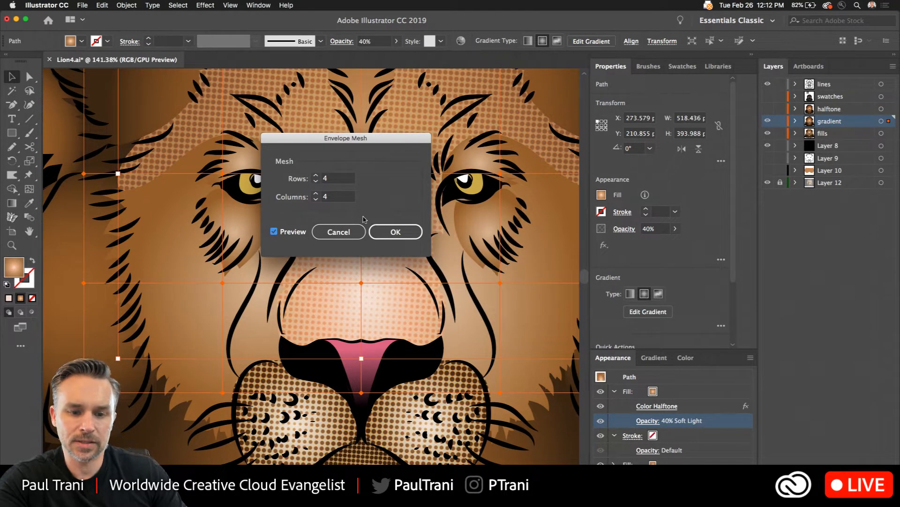
left_click(384, 233)
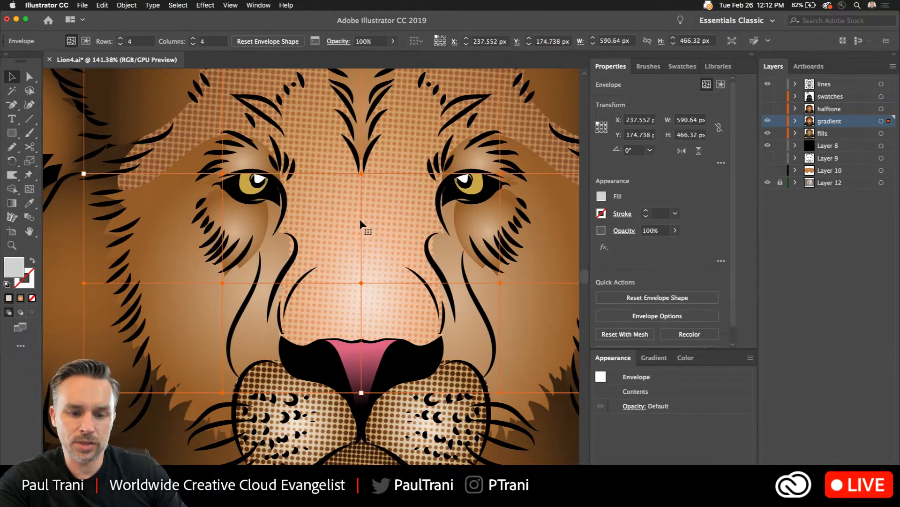
Step: Bulge the halftone over the nose by raising the mesh point on the nose bridge and pulling the bottom-centre mesh point below the nose
left_click(30, 78)
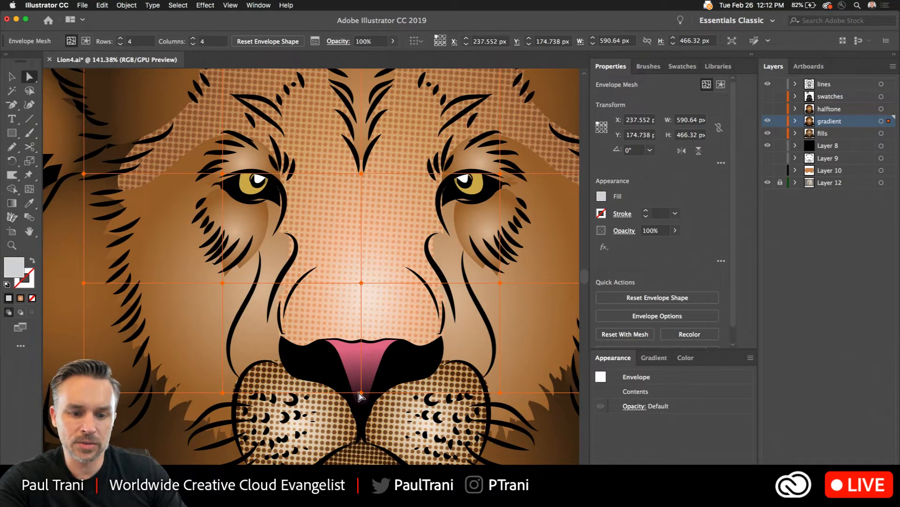
mouse_move(361, 392)
left_mouse_down()
mouse_move(363, 349)
mouse_move(359, 379)
left_mouse_up()
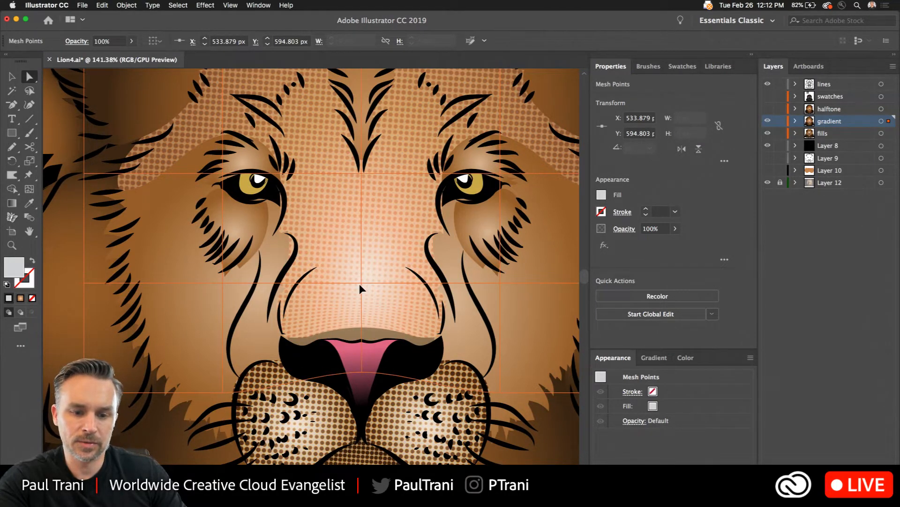
left_click_drag(360, 284, 363, 259)
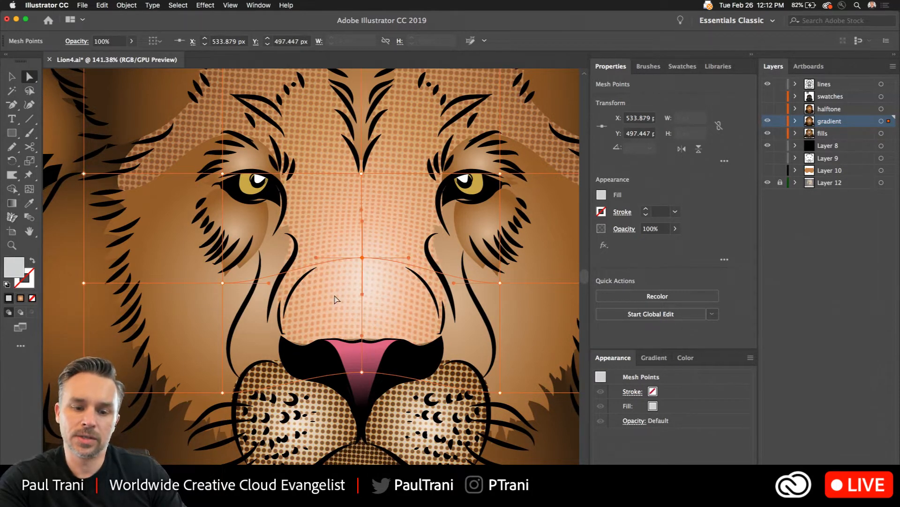
left_click(362, 409)
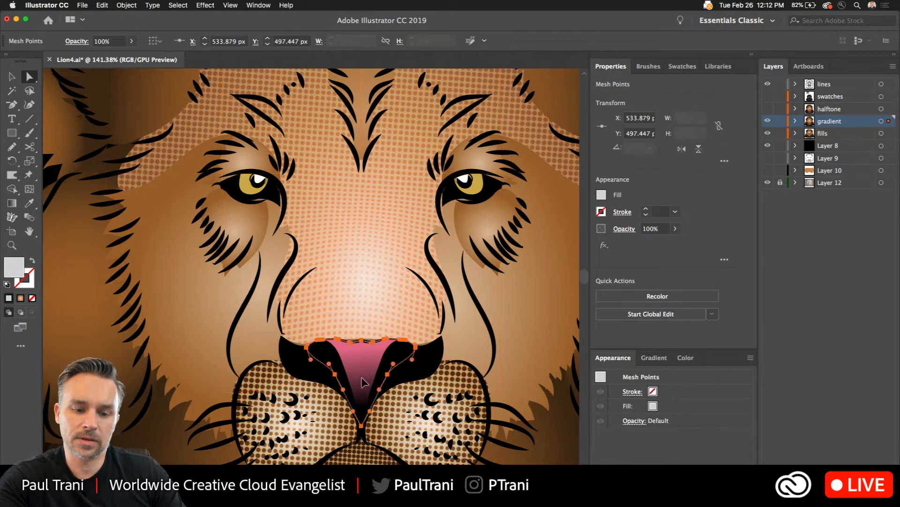
key("super+z")
left_click(361, 257)
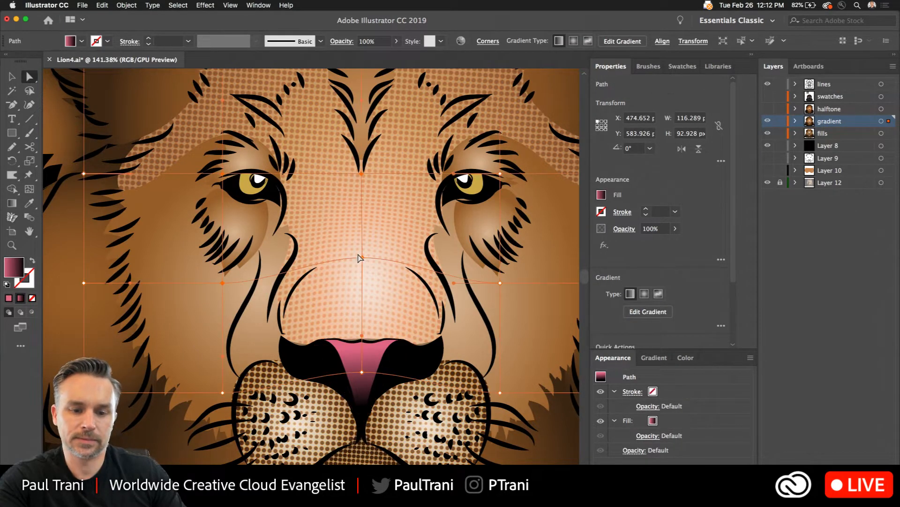
left_click(362, 373)
left_click(366, 300)
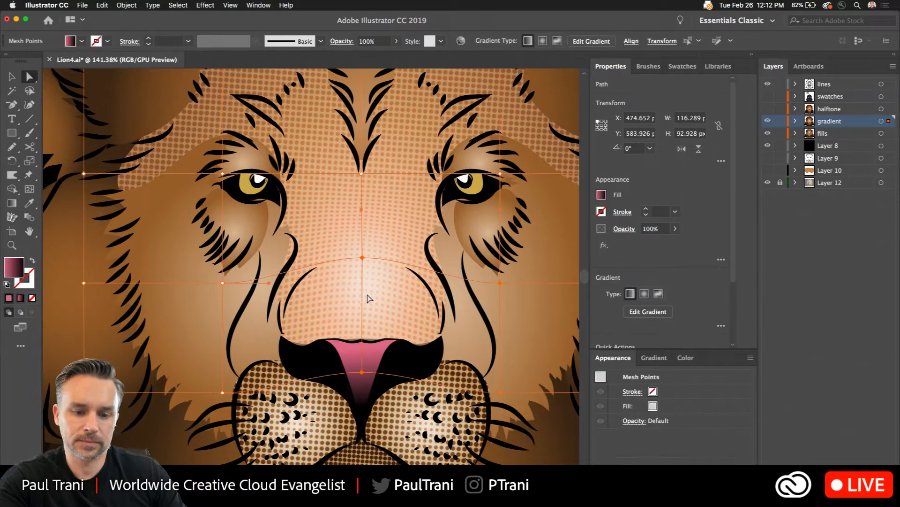
left_click_drag(362, 372, 364, 412)
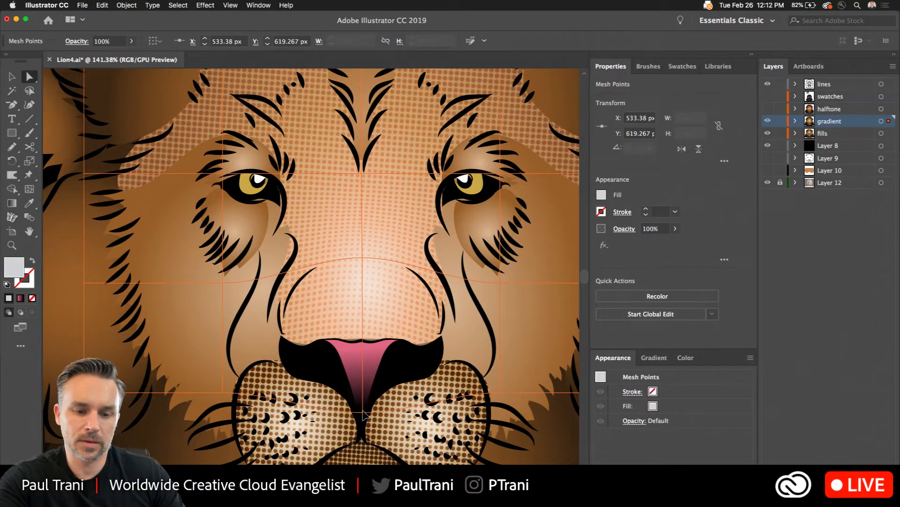
left_click(362, 258)
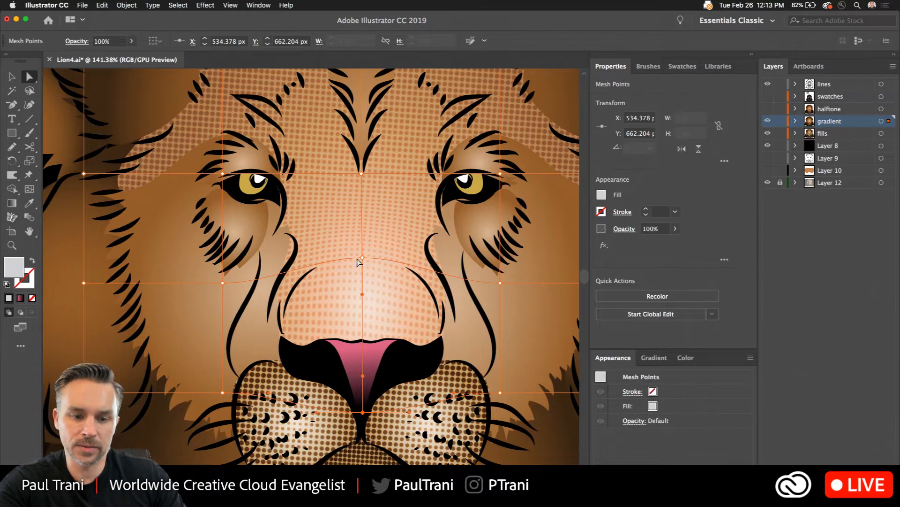
left_click_drag(362, 258, 360, 241)
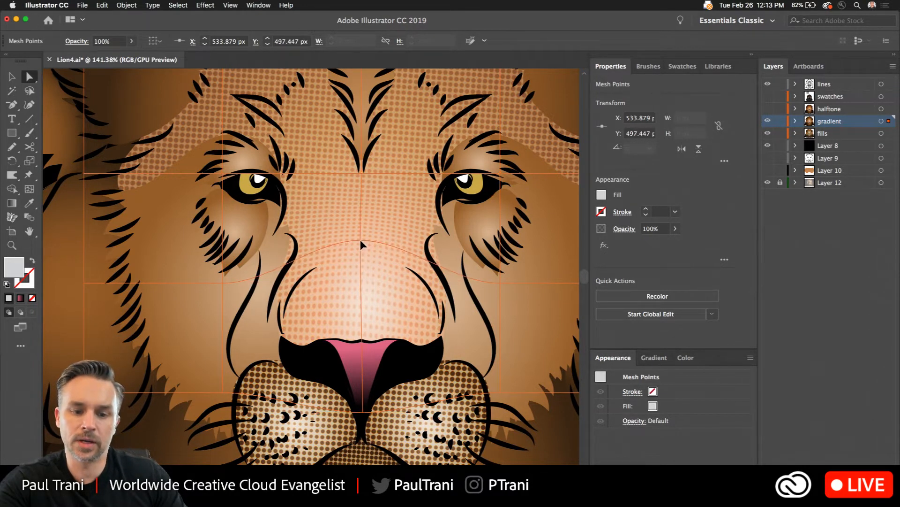
left_click(372, 282)
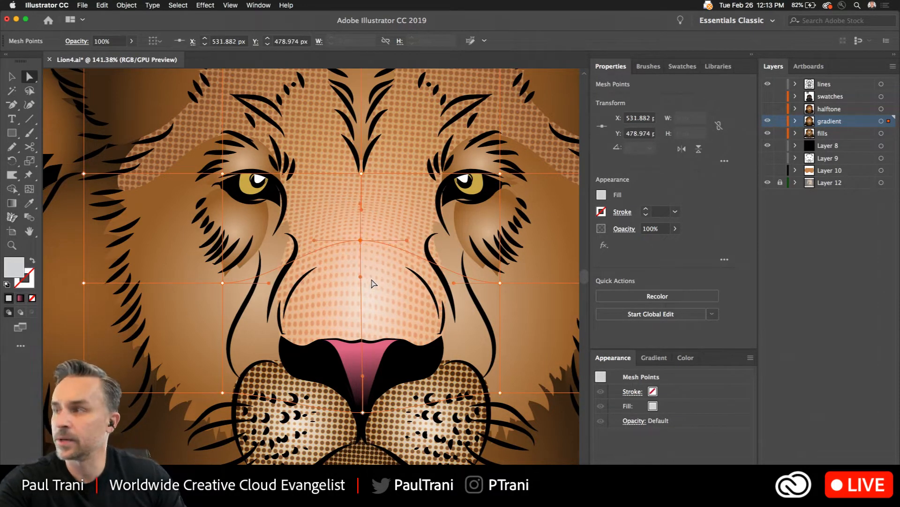
Step: Lower the two mesh points on the envelope's top edge above the eyebrows to bend the forehead halftone downward on both sides
left_click(206, 121)
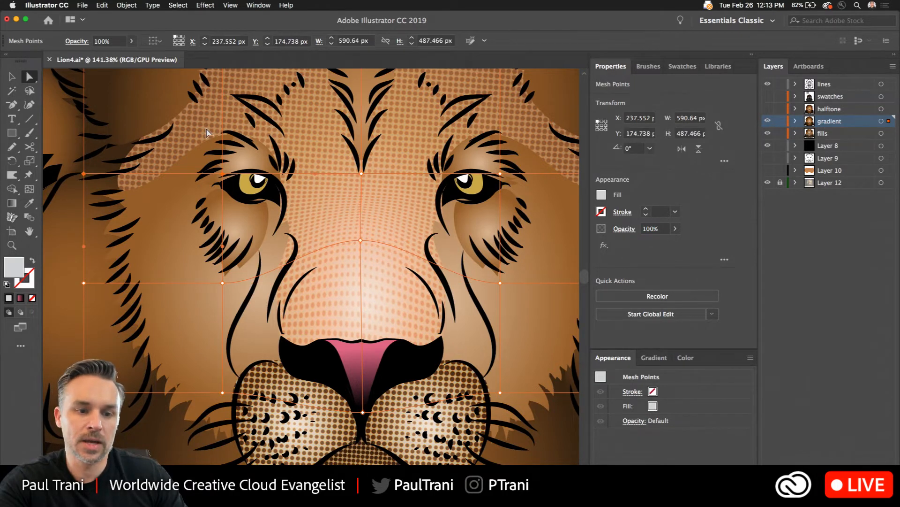
scroll(197, 159, "up", 1)
scroll(197, 161, "up", 5)
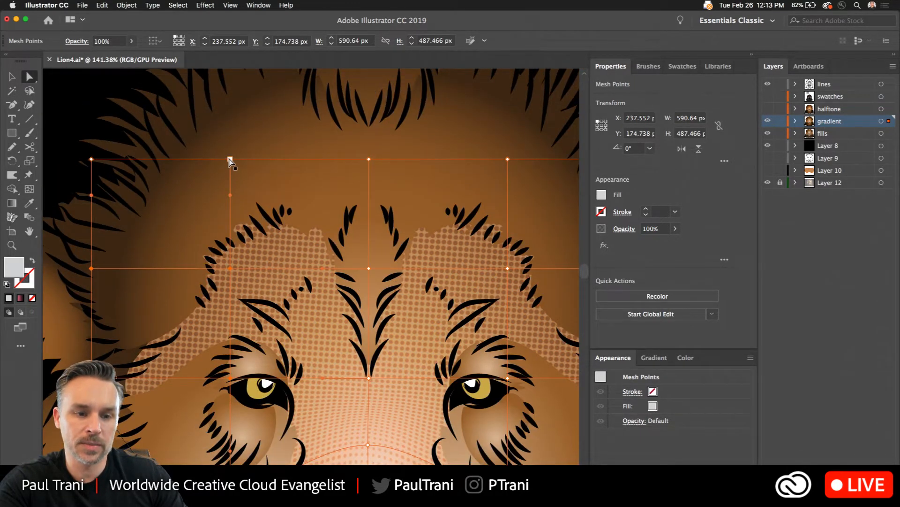
left_click(230, 162)
left_click(229, 161)
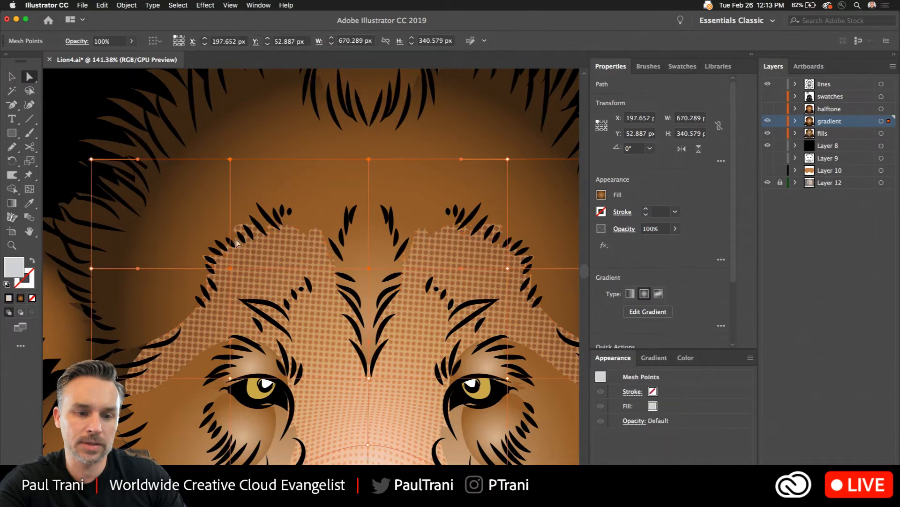
left_click(230, 160)
left_click_drag(230, 160, 232, 192)
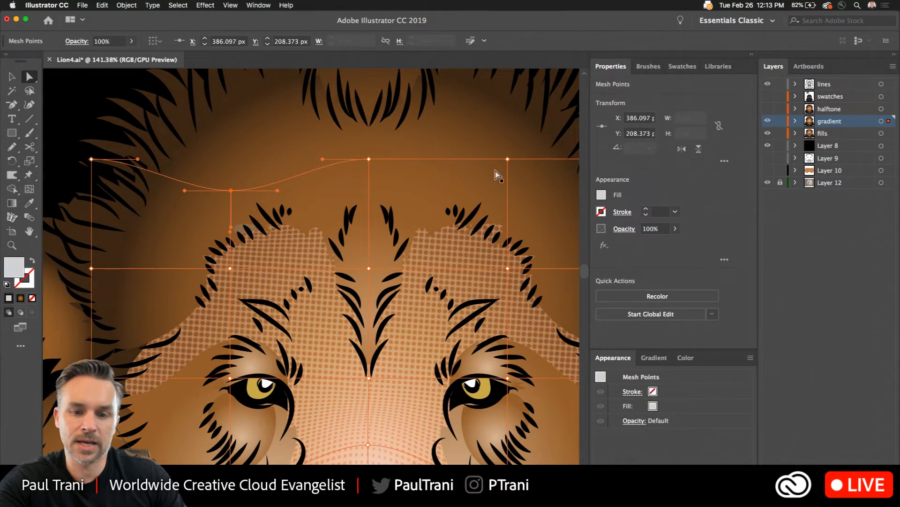
left_click(507, 160)
left_click(508, 160)
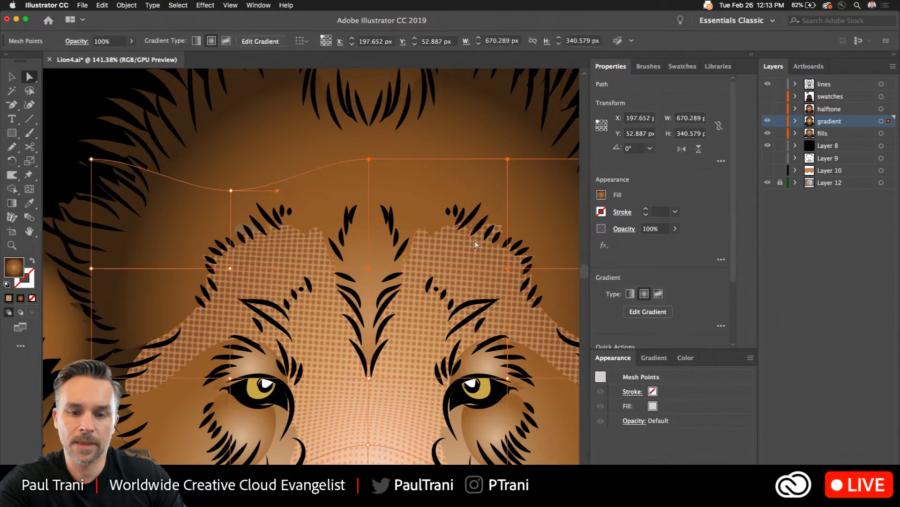
left_click_drag(509, 161, 507, 189)
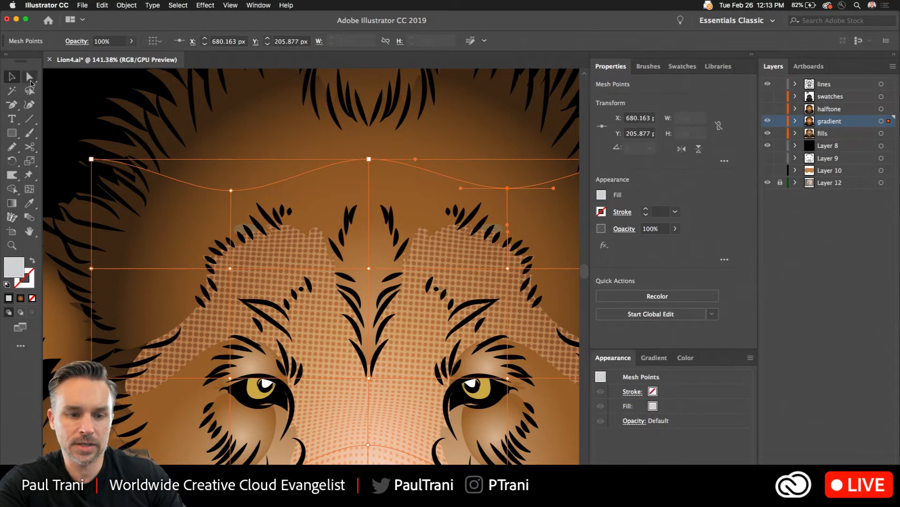
Step: Deselect the envelope mesh and review the warped halftone across the lion's face
left_click(342, 128)
left_click(320, 348)
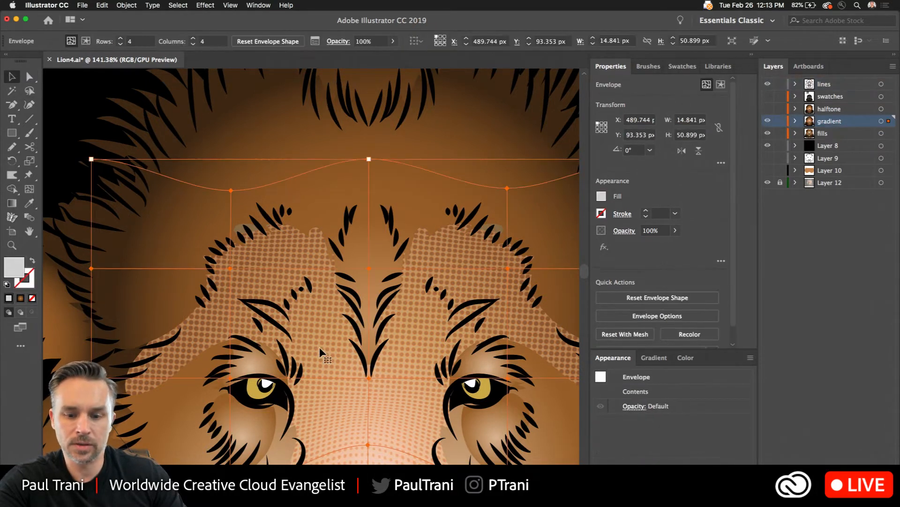
scroll(403, 361, "down", 3)
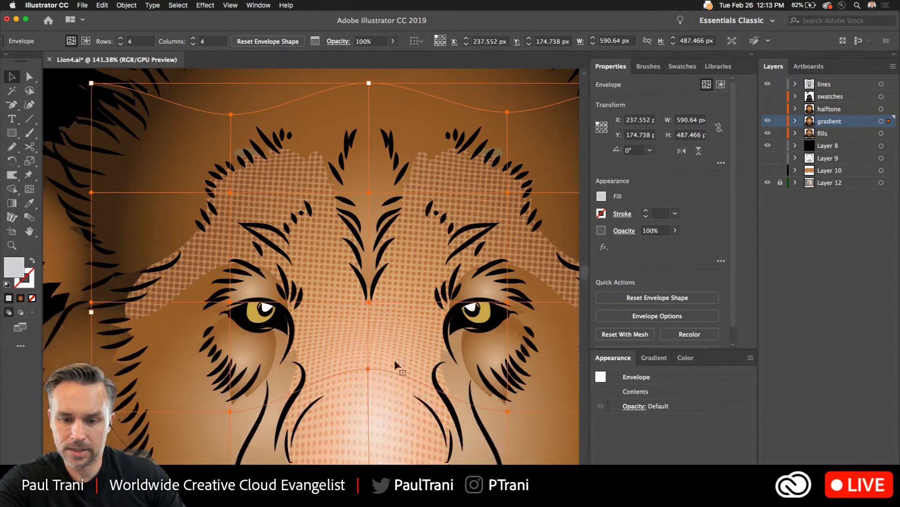
scroll(375, 305, "down", 4)
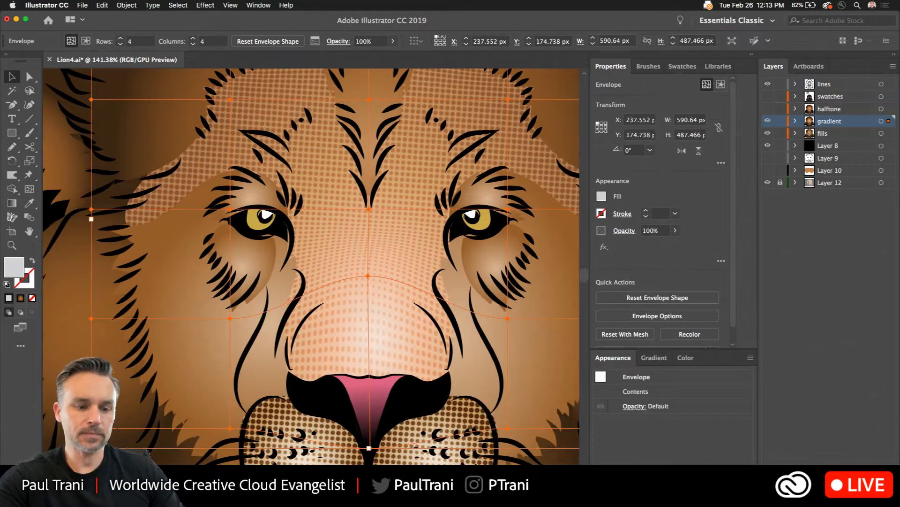
left_click(126, 355)
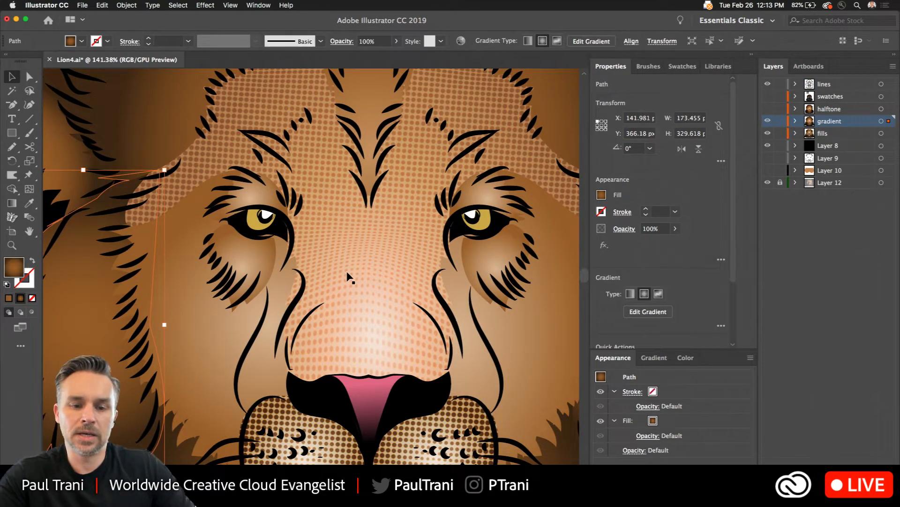
scroll(380, 228, "down", 4)
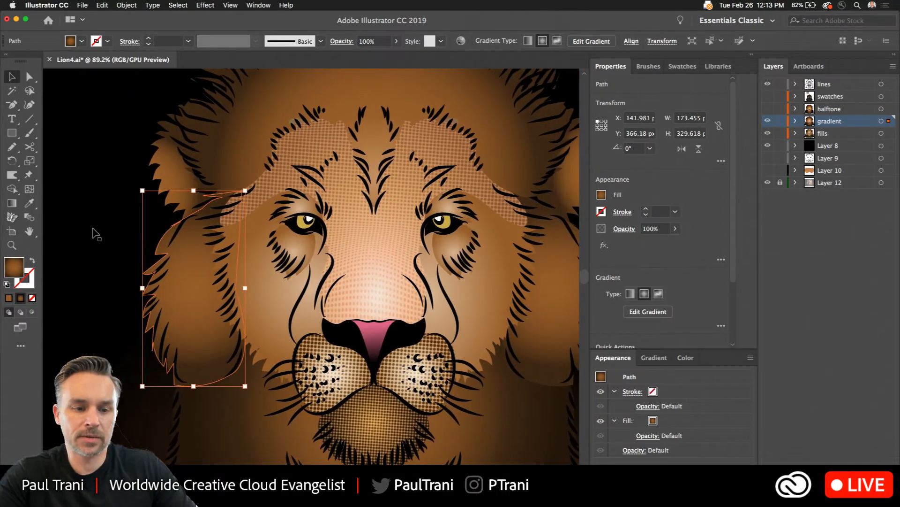
left_click(92, 232)
Step: Show the halftone layer to examine its halftone pattern and face envelope mesh up close, and hide the layer again
left_click(768, 110)
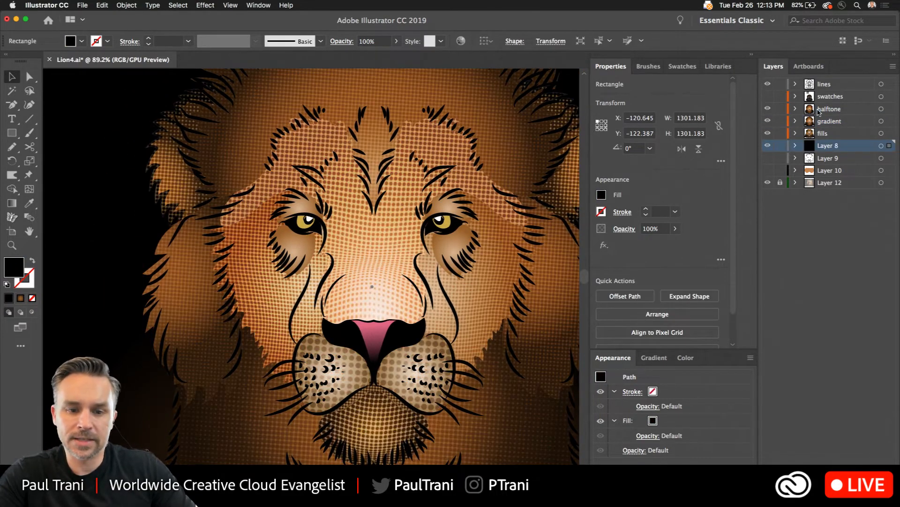
left_click(819, 111)
scroll(345, 300, "up", 1)
scroll(345, 300, "up", 4)
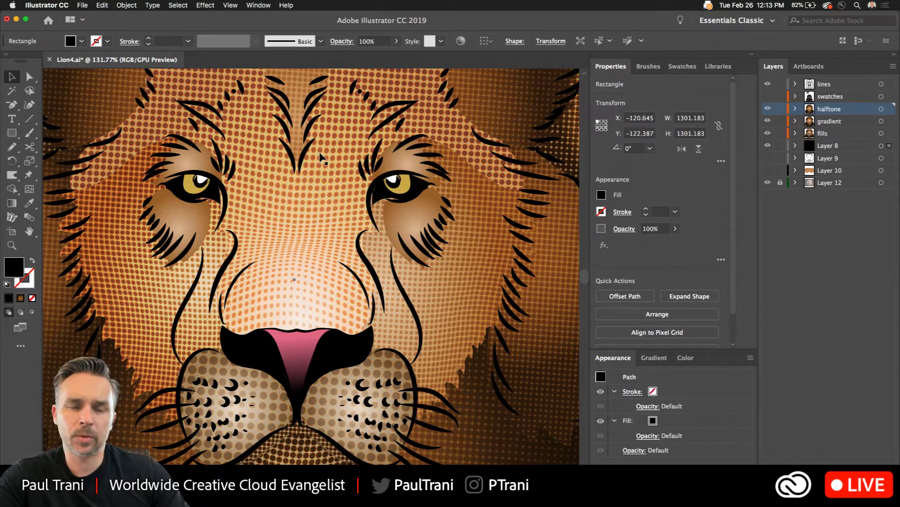
left_click(199, 5)
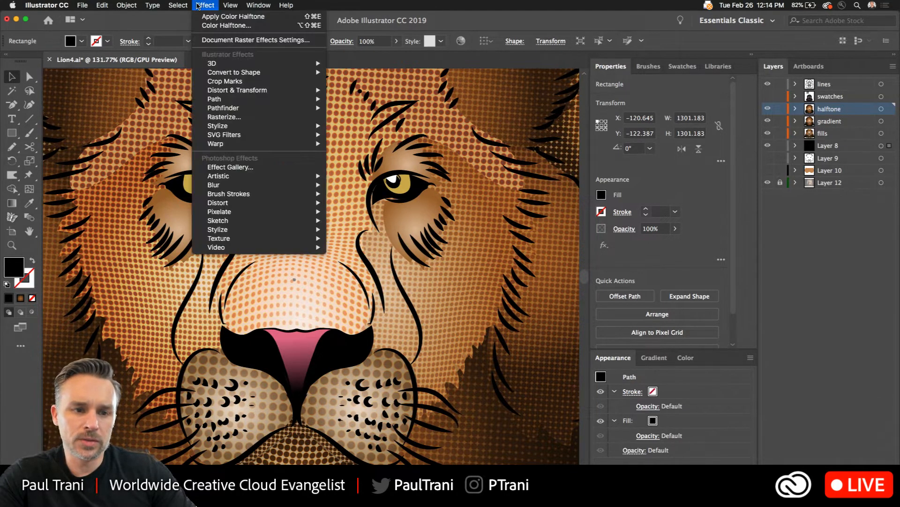
left_click(202, 6)
left_click(266, 211)
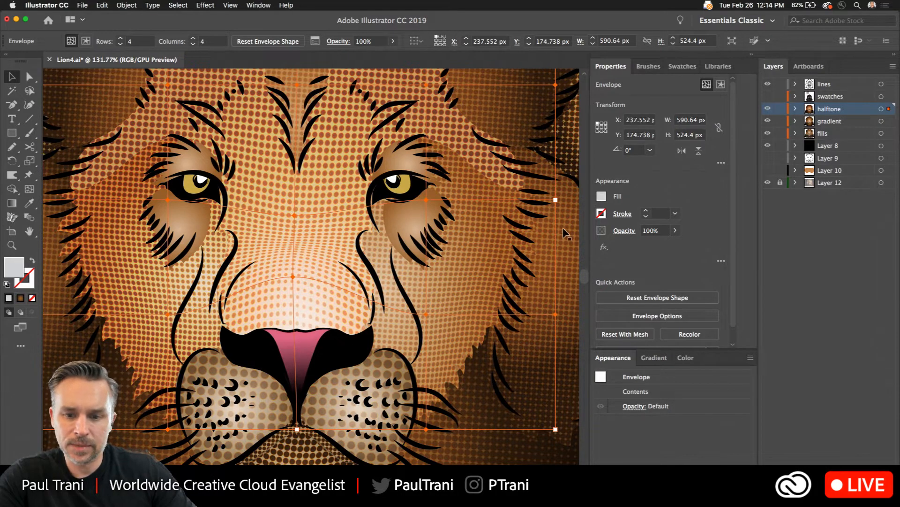
left_click(768, 112)
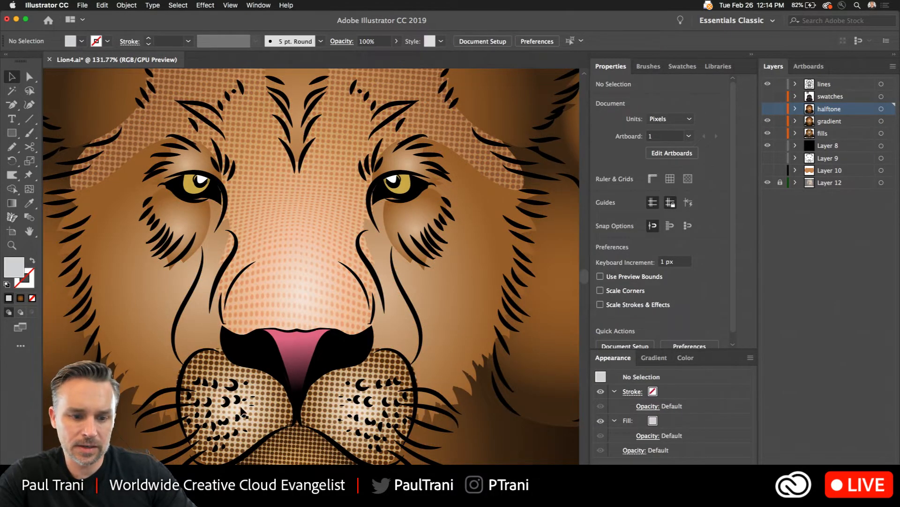
Step: Set the chin shape's Color Halftone screen angles to 2, 4, 6 and 8 for channels 1 to 4
scroll(275, 438, "down", 5)
left_click(285, 204)
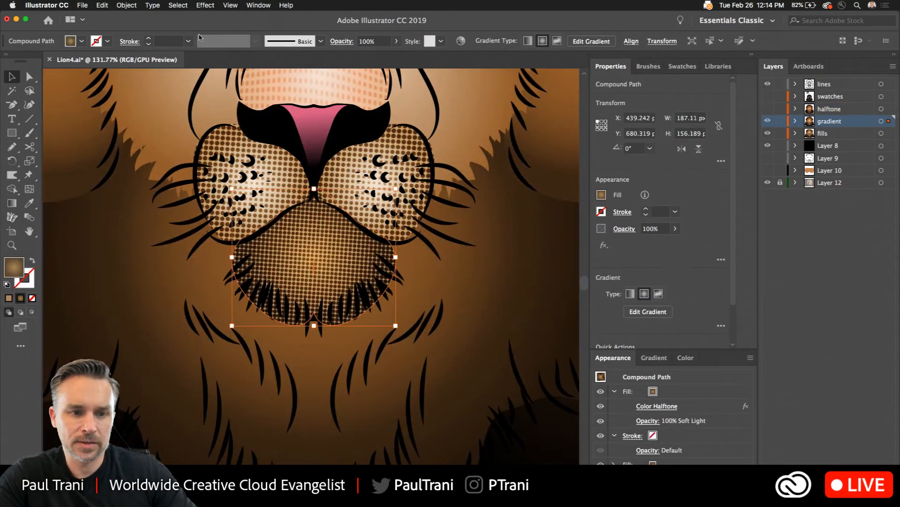
left_click(657, 406)
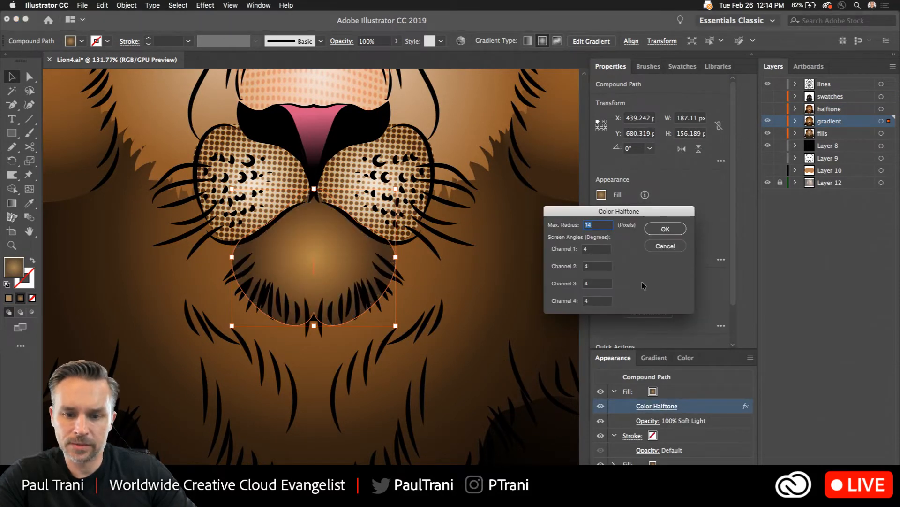
left_click_drag(576, 210, 448, 206)
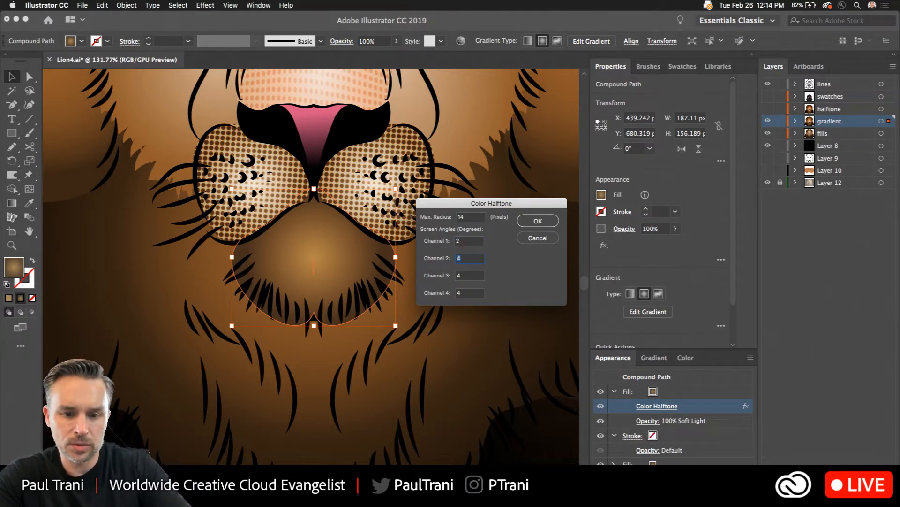
key("Tab")
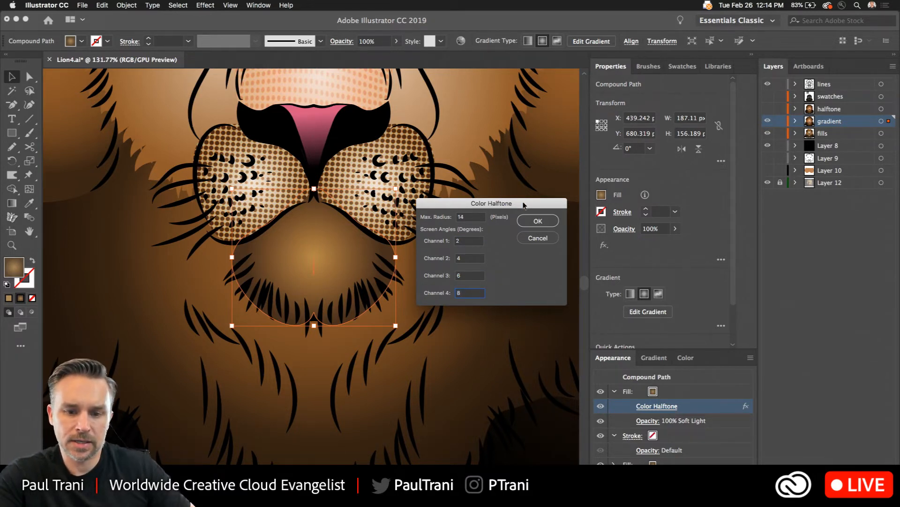
left_click(537, 221)
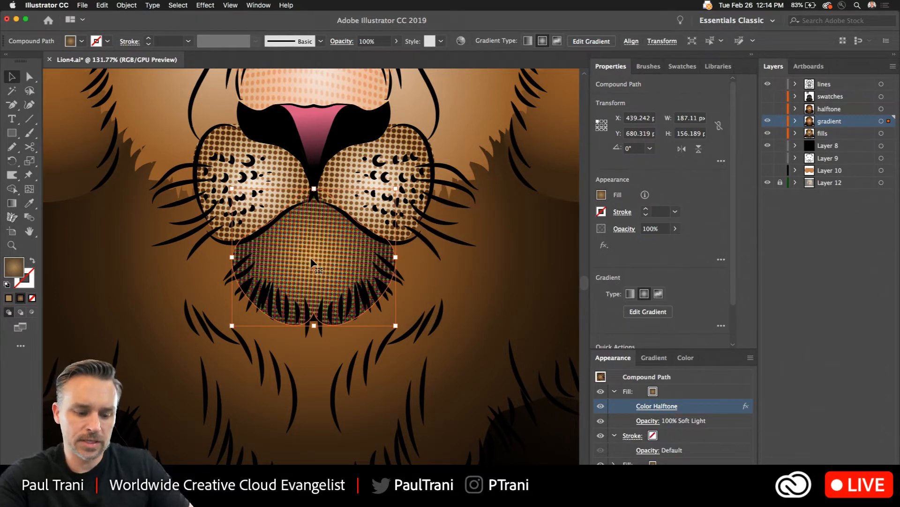
Step: Examine the chin's halftone dots up close and undo the screen angle change
scroll(311, 262, "up", 10)
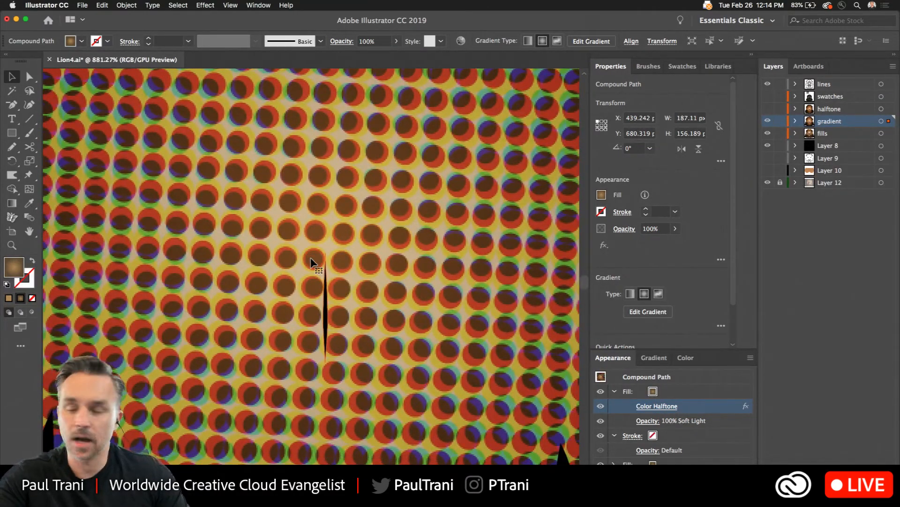
scroll(311, 262, "down", 5)
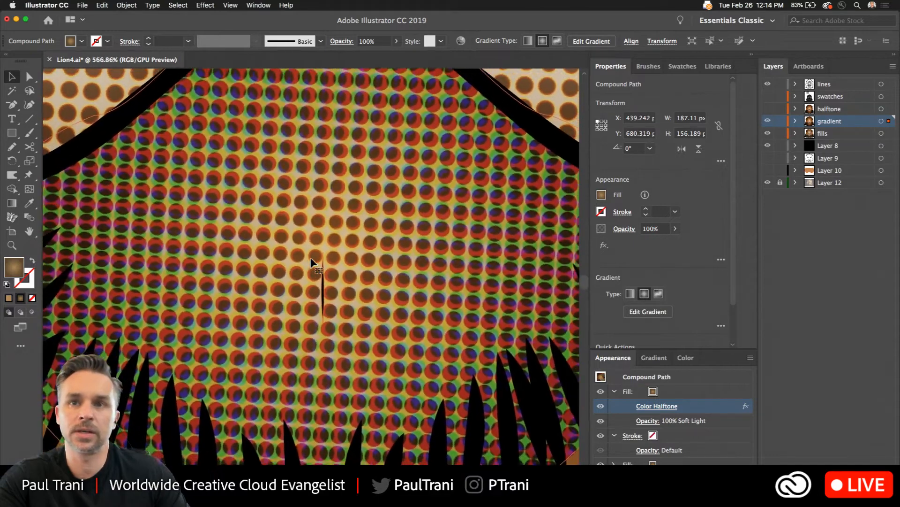
scroll(311, 262, "down", 2)
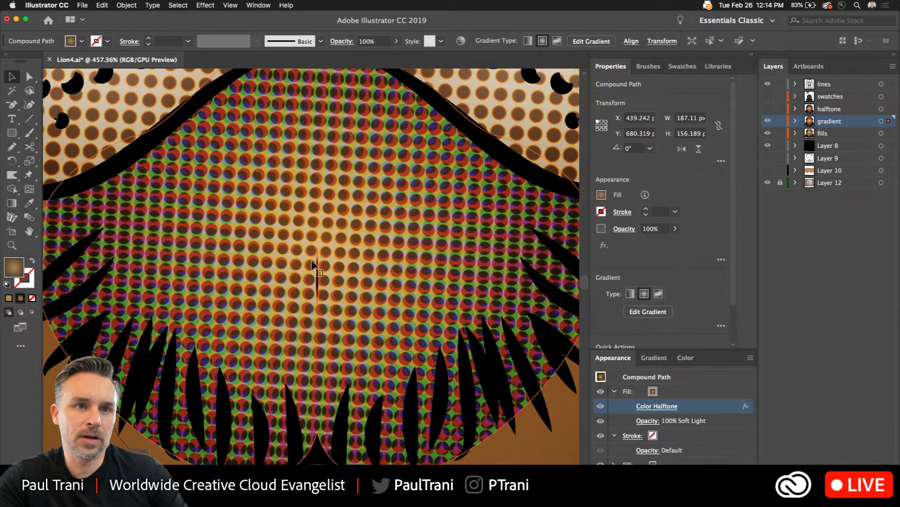
scroll(312, 265, "down", 2)
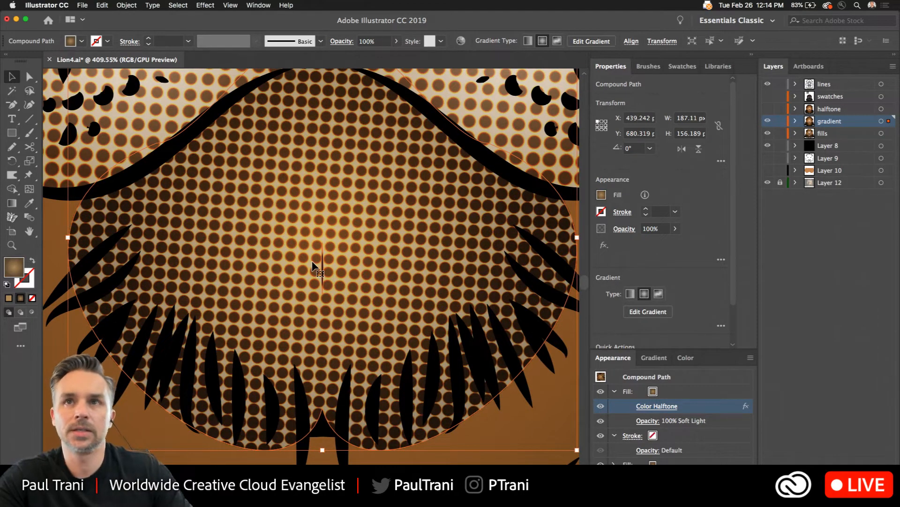
scroll(295, 253, "down", 5)
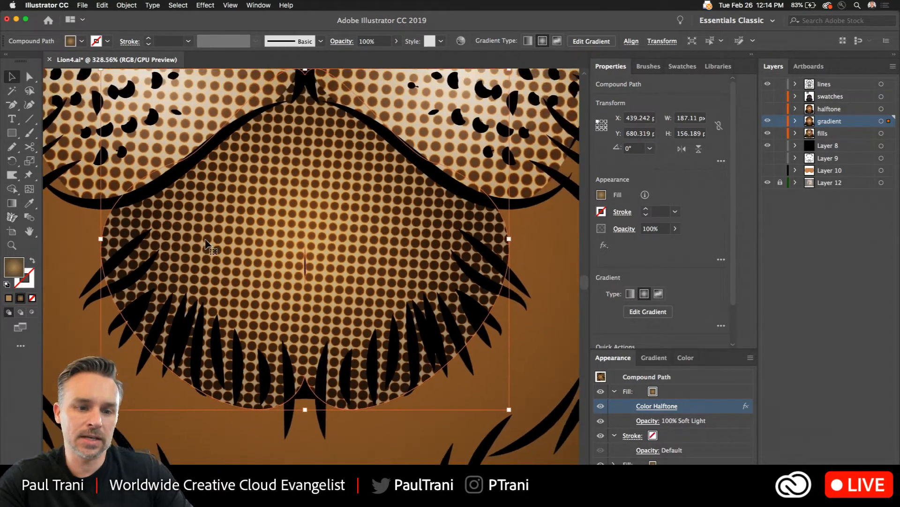
scroll(236, 245, "down", 5)
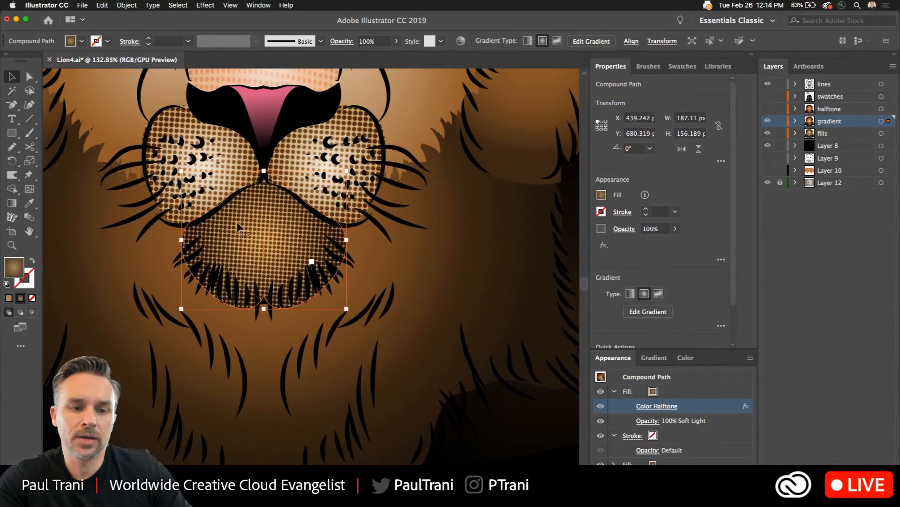
Step: Show the halftone layer and review its dot pattern across the lion's face and mane
scroll(212, 242, "up", 5)
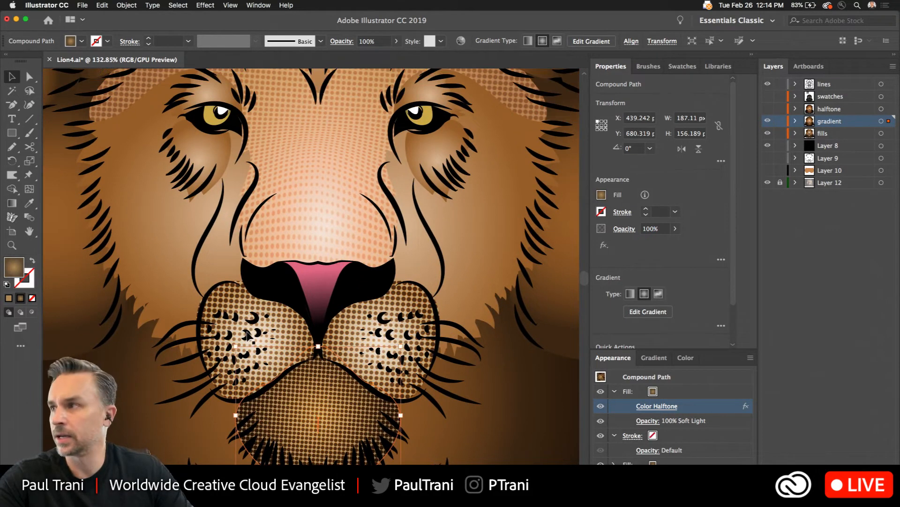
left_click(768, 109)
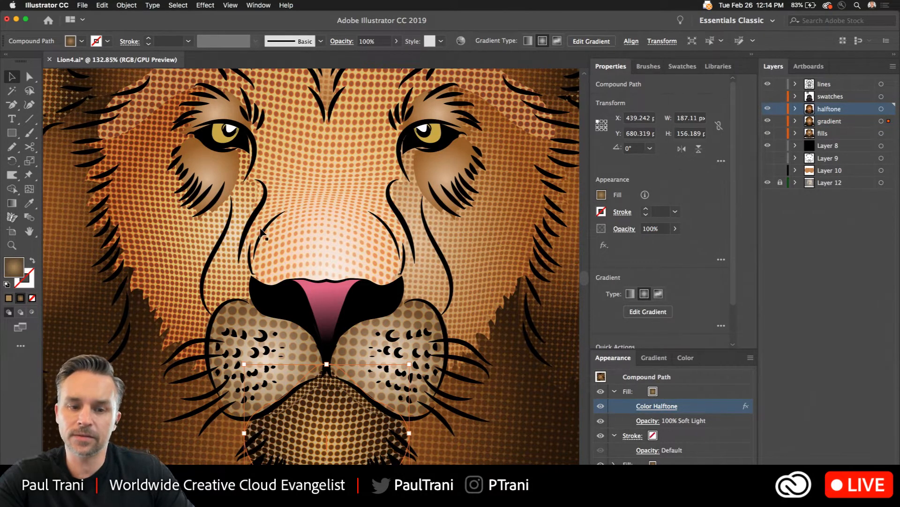
scroll(261, 232, "up", 2)
scroll(265, 237, "down", 5)
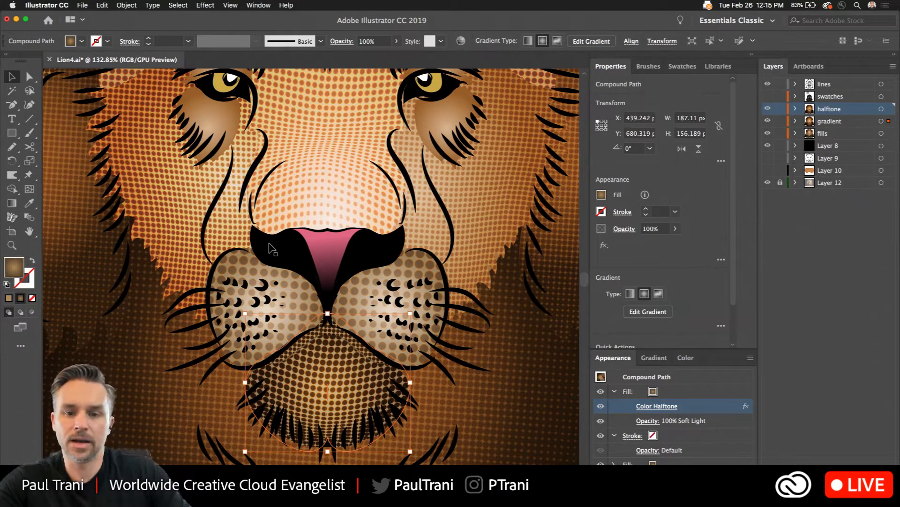
left_click(208, 6)
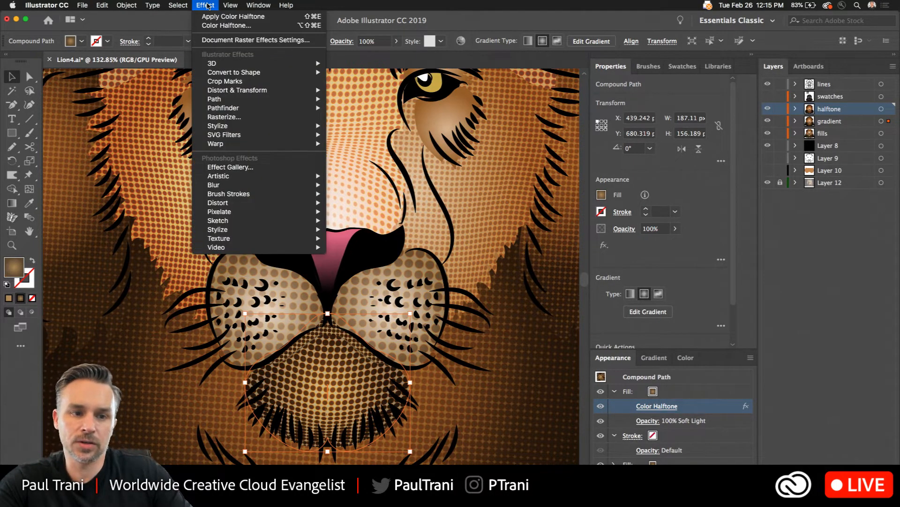
left_click(207, 6)
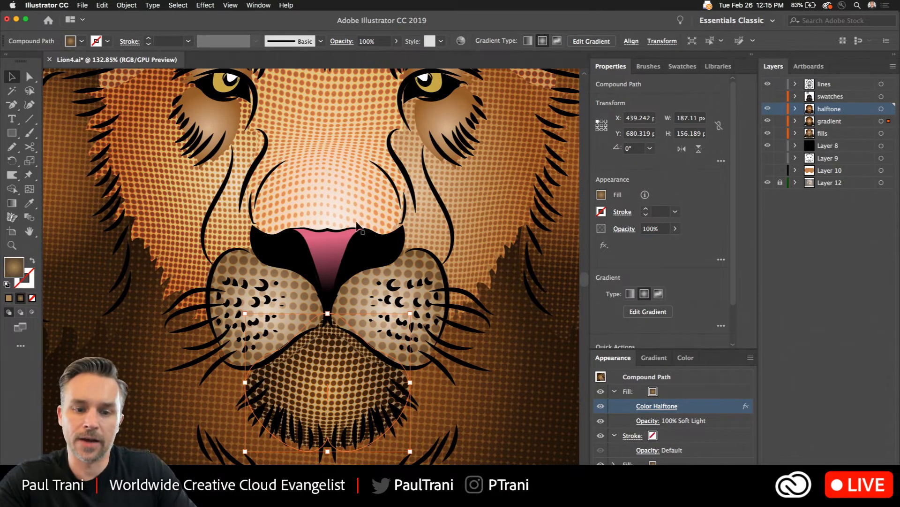
scroll(328, 194, "down", 6)
scroll(327, 194, "up", 1)
left_click_drag(275, 143, 284, 250)
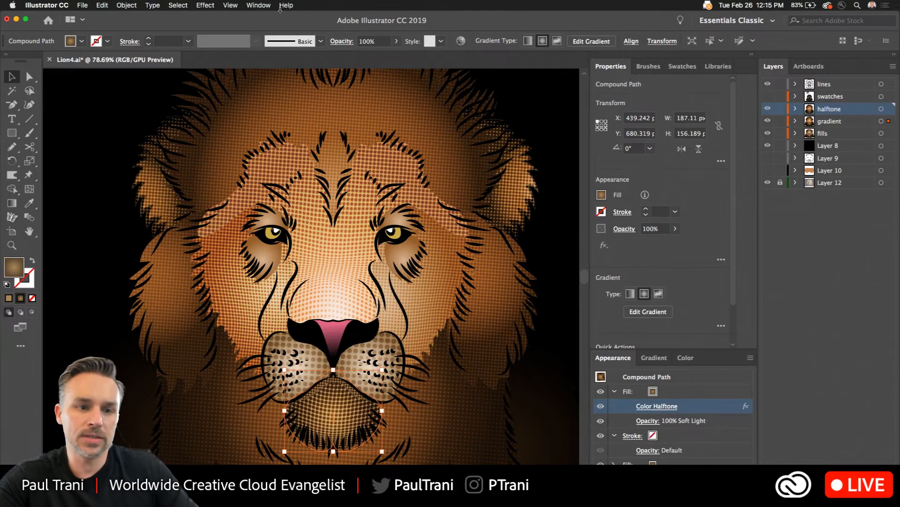
Step: Look through the available Pixelate effects and hide the halftone layer again
left_click(202, 6)
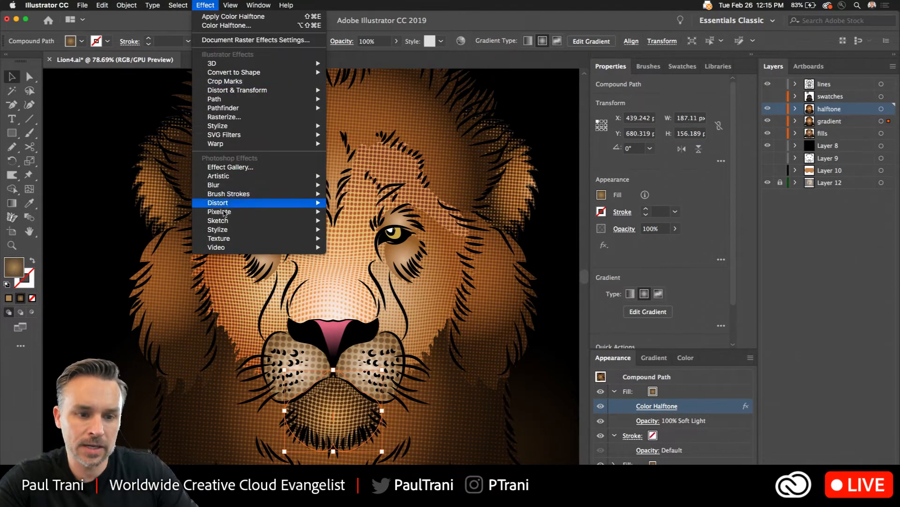
mouse_move(224, 221)
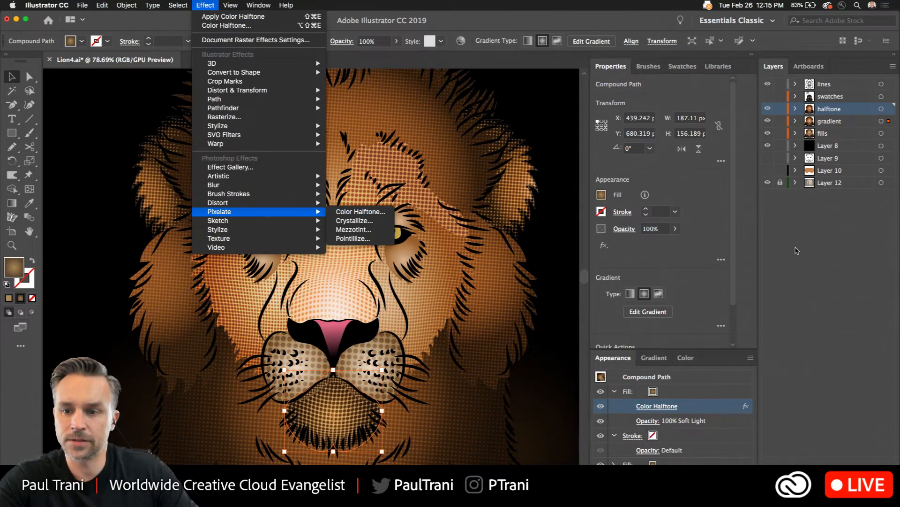
left_click(796, 248)
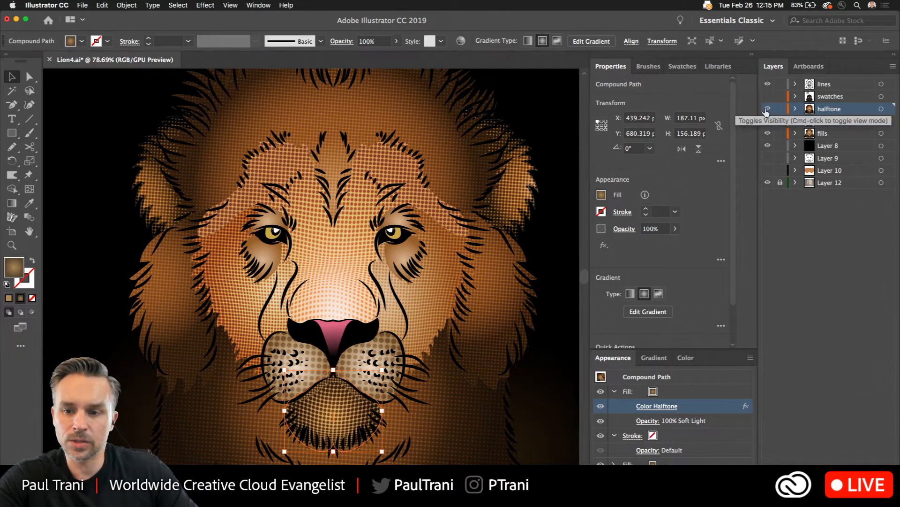
left_click(768, 109)
Step: Expand the gradient layer and lock the envelope mesh that covers the face so the shapes beneath can be selected
left_click(429, 308)
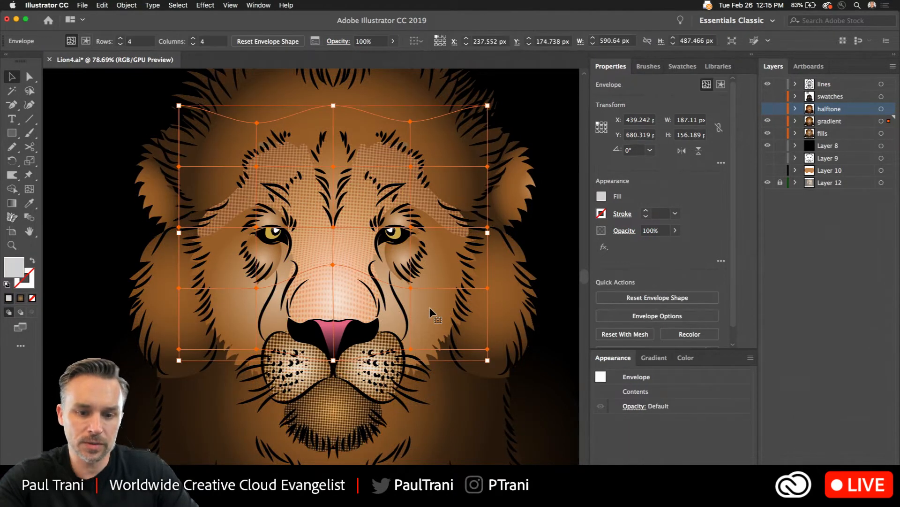
left_click(240, 369)
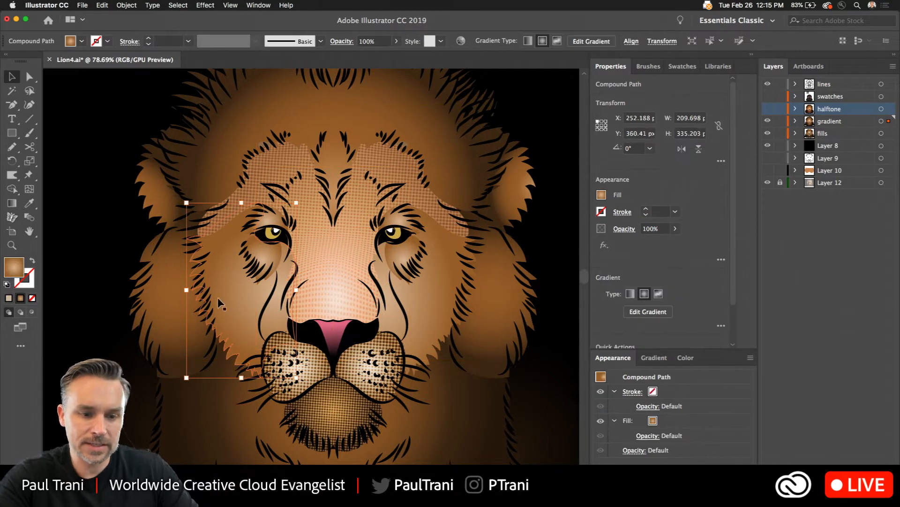
left_click(449, 346)
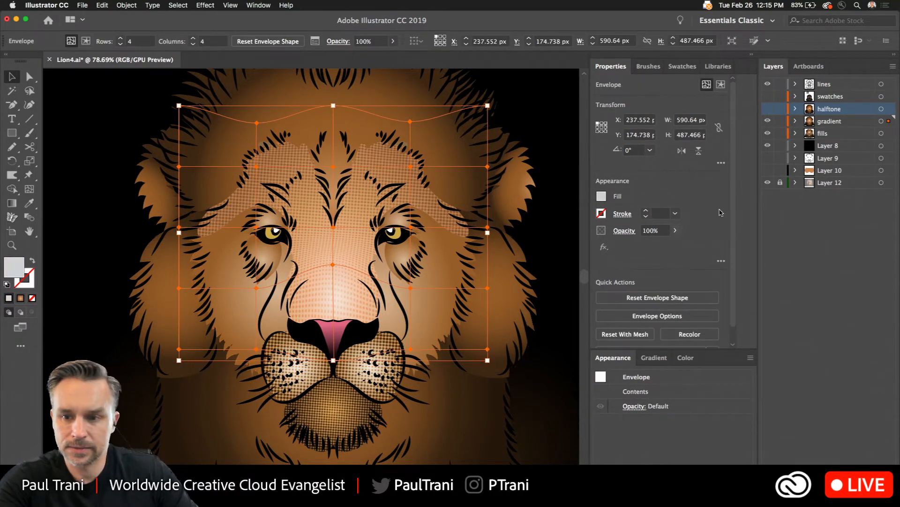
left_click(796, 121)
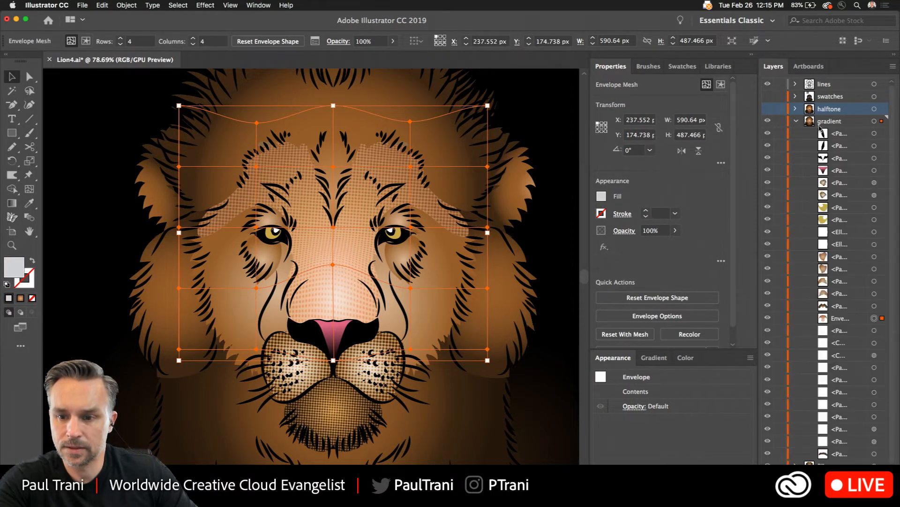
left_click(532, 315)
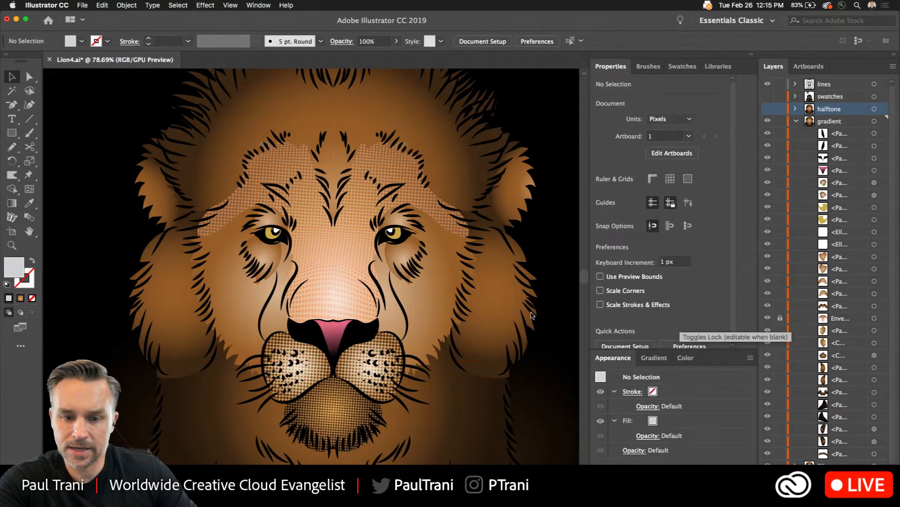
Step: Add a new fill to the gradient cheek shape on the right half of the lion's face
left_click(428, 315)
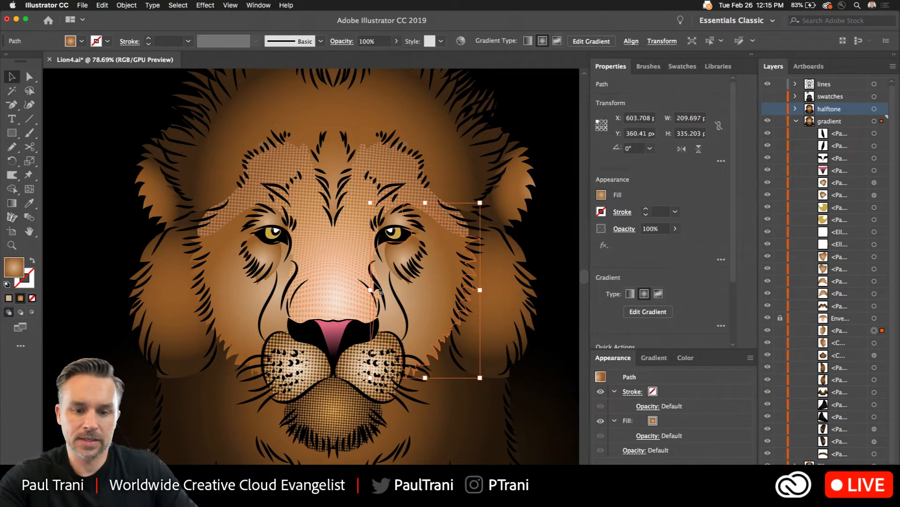
scroll(374, 283, "up", 5)
left_click_drag(345, 265, 269, 222)
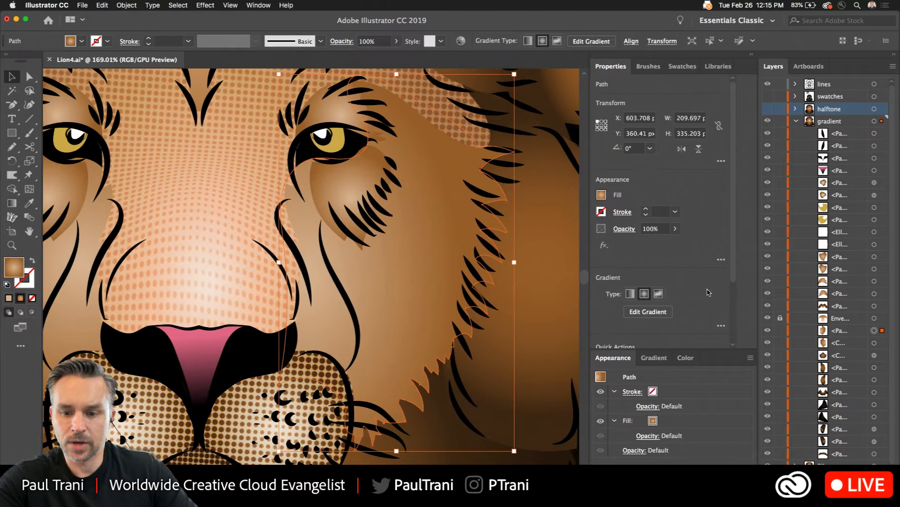
left_click(750, 359)
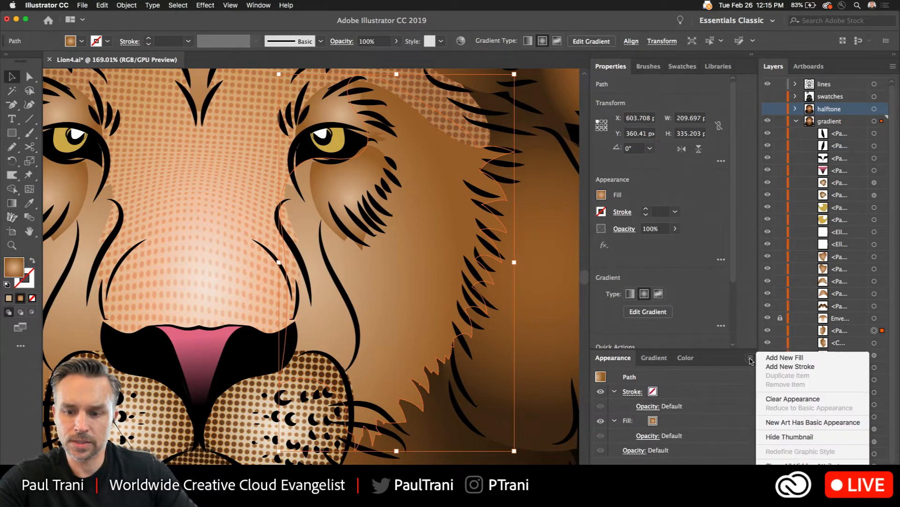
left_click(774, 356)
Step: Show the document's swatches and look through the list of available swatch libraries, such as Art History, Color Properties, Foods and Gradients
left_click(681, 68)
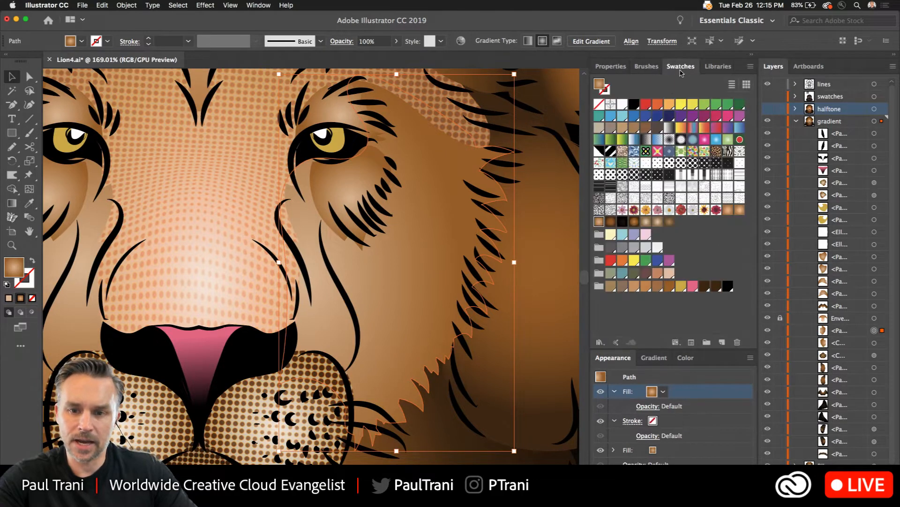
left_click(259, 5)
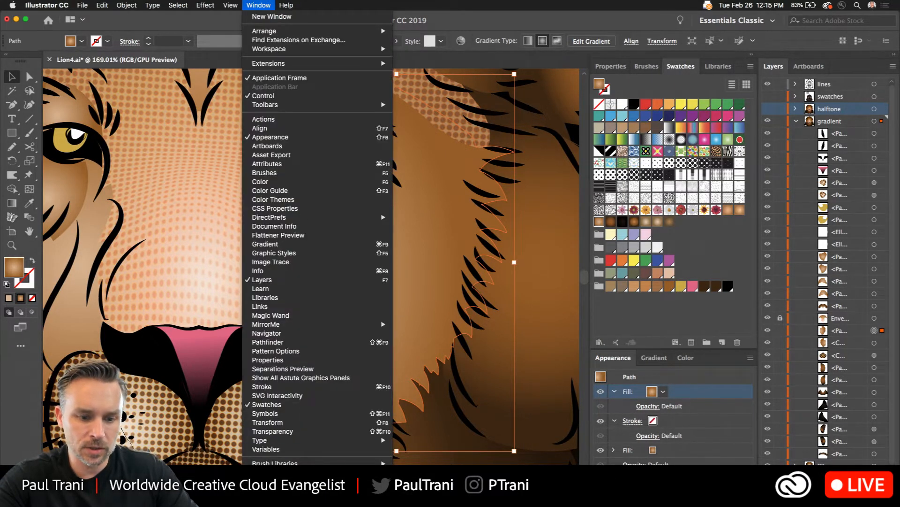
scroll(317, 238, "down", 1)
mouse_move(277, 472)
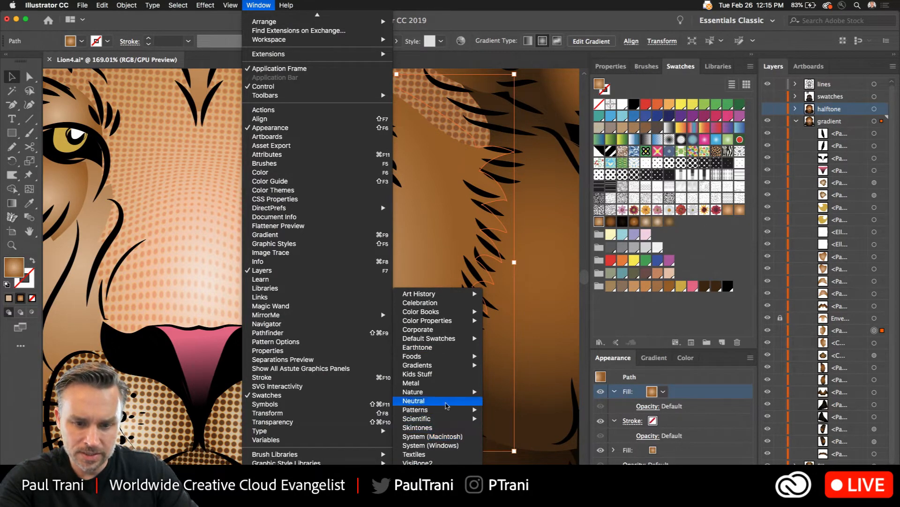
mouse_move(470, 410)
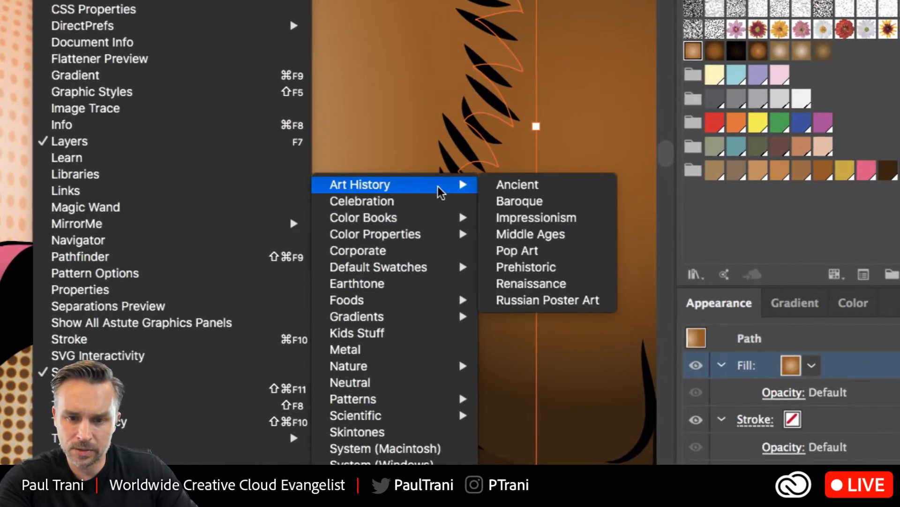
mouse_move(441, 221)
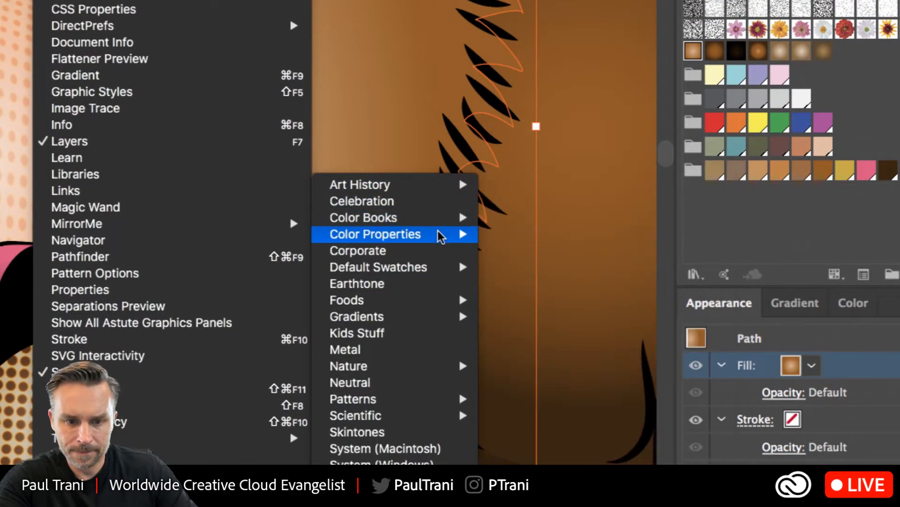
mouse_move(442, 319)
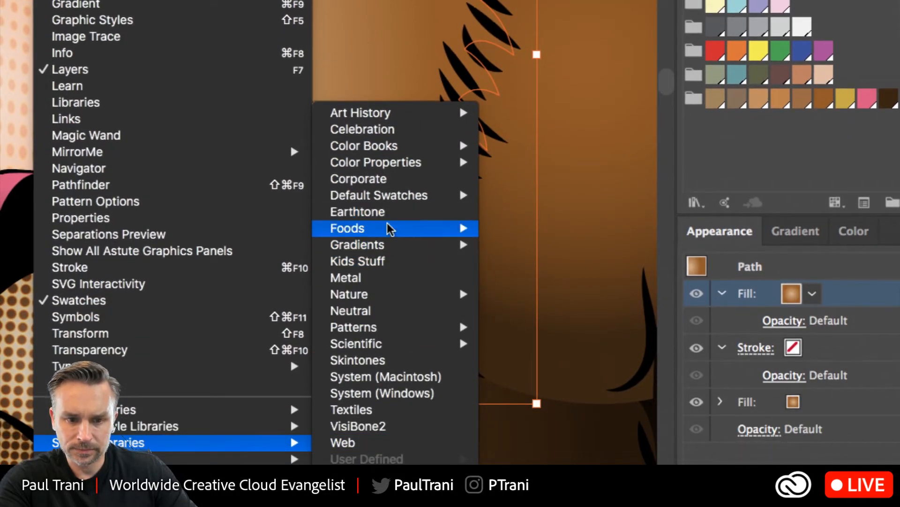
mouse_move(390, 246)
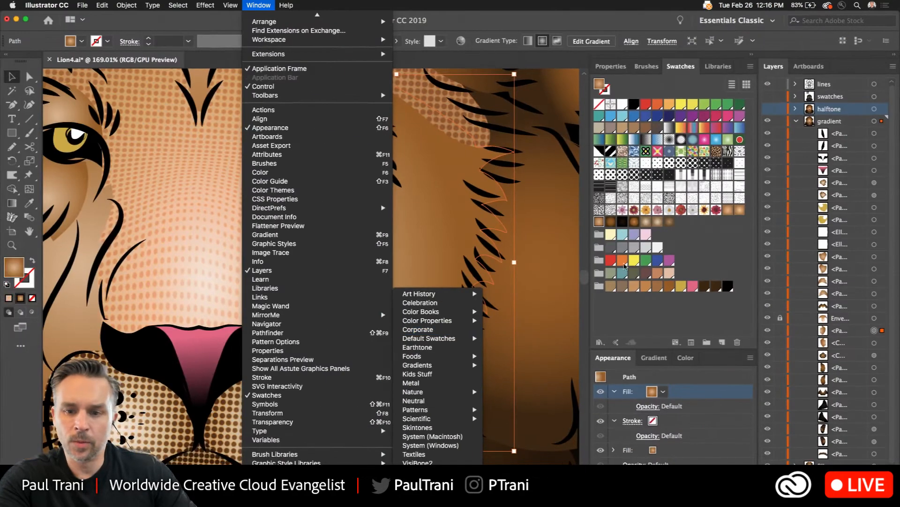
left_click(685, 264)
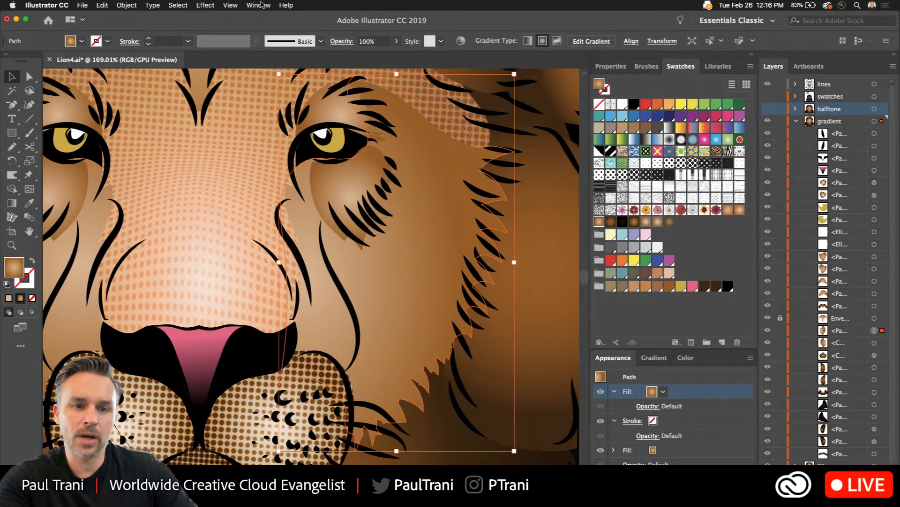
left_click(259, 5)
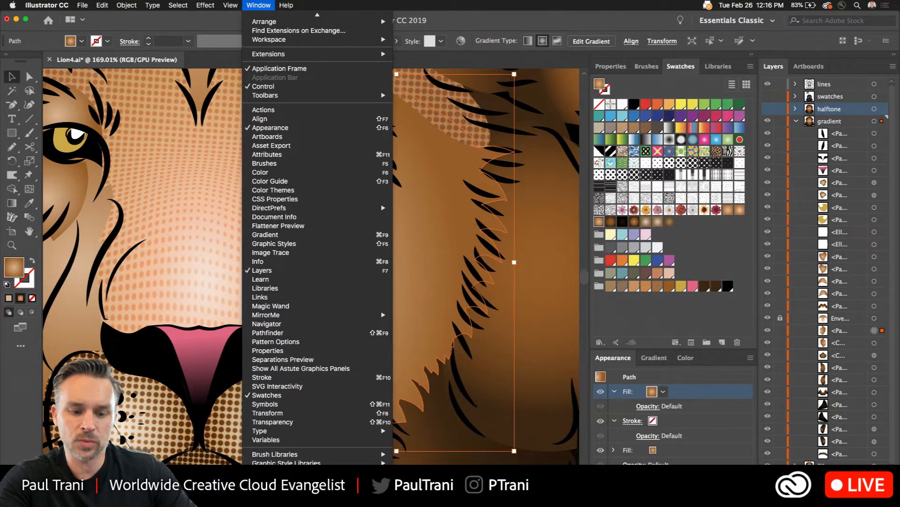
scroll(286, 473, "up", 1)
mouse_move(286, 472)
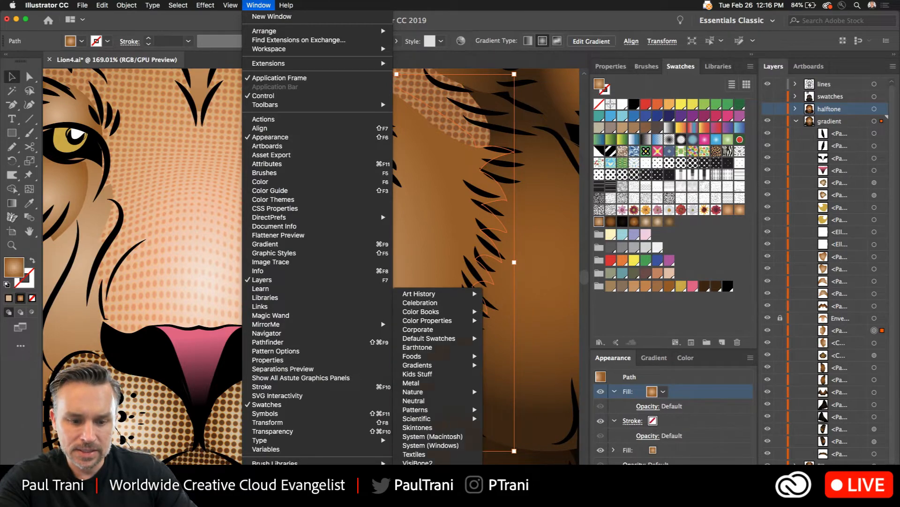
left_click(752, 230)
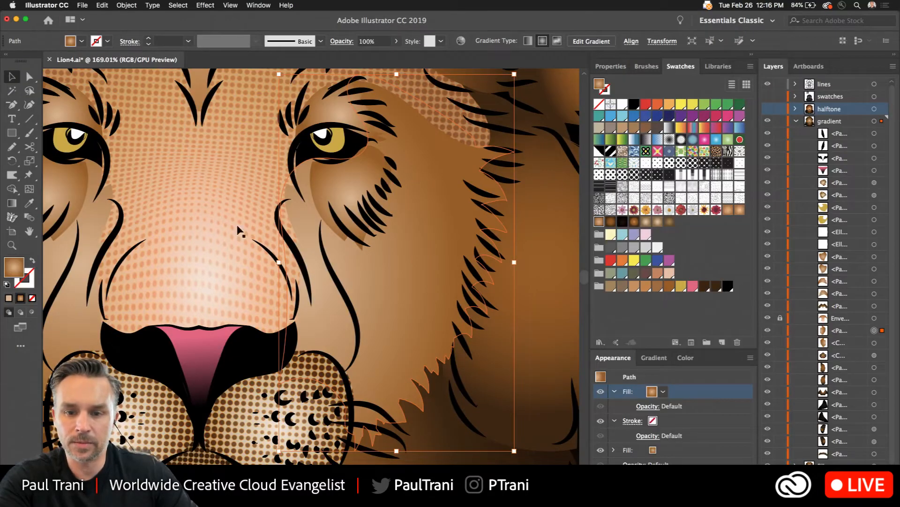
Step: Compare several black dot pattern swatches on the right cheek's new fill and settle on the 10 dpi 40% pattern
left_click(681, 163)
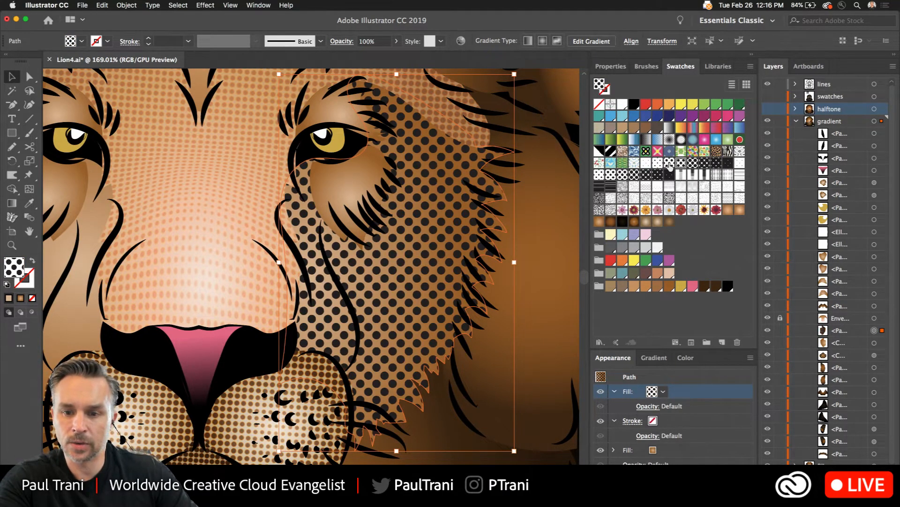
left_click(669, 165)
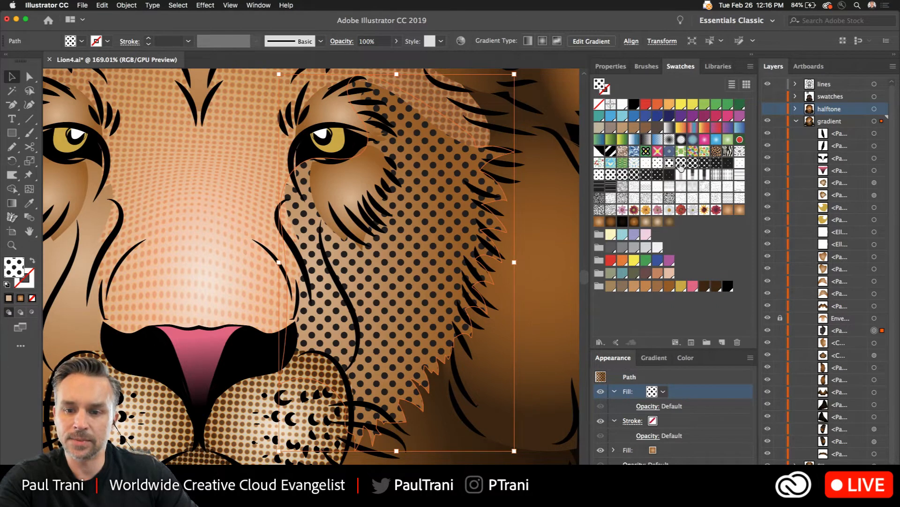
left_click(681, 164)
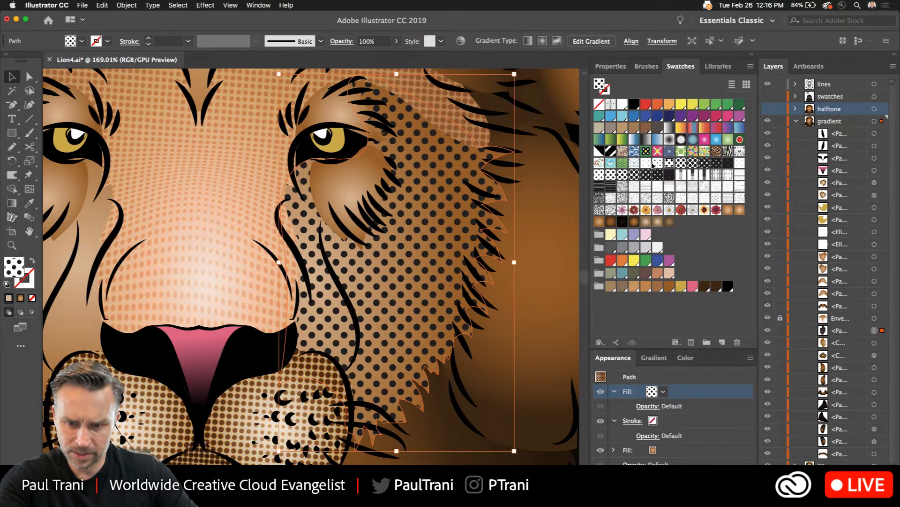
left_click(670, 165)
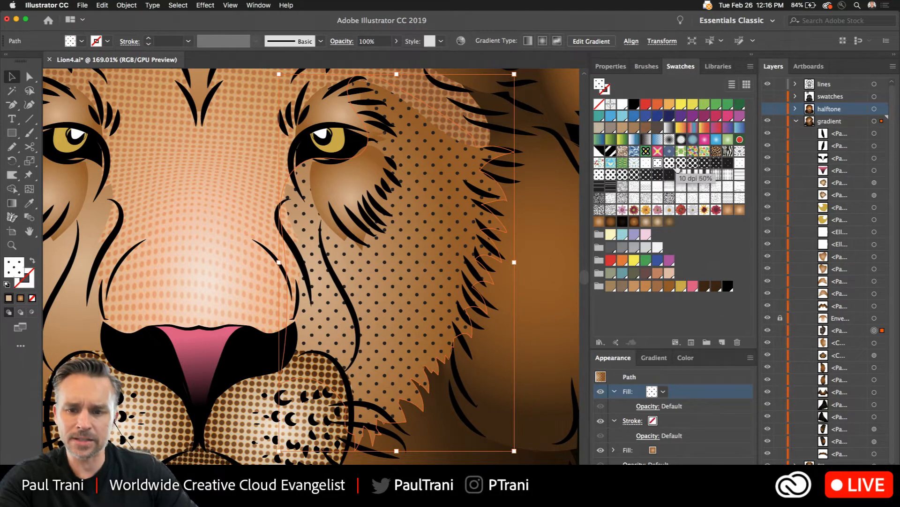
left_click(669, 165)
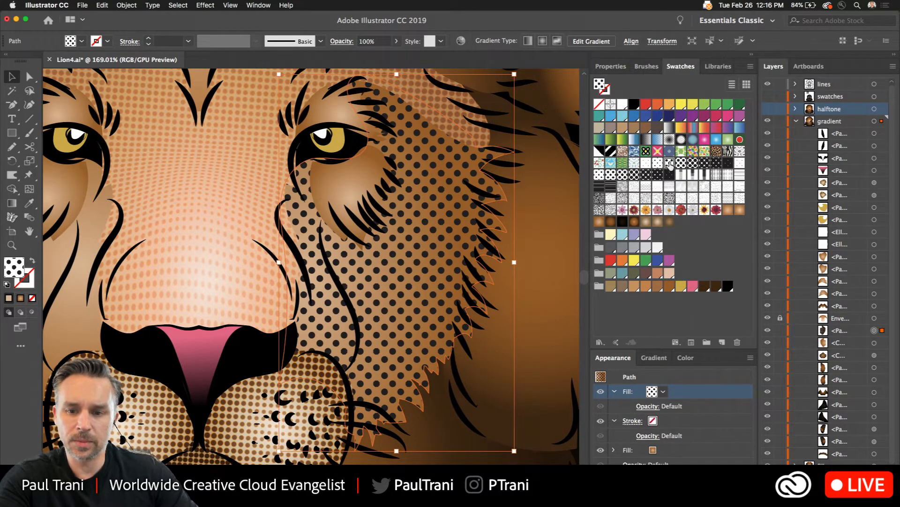
Step: Open the 10 dpi 40% pattern for editing, examine its dot tile up close, and leave without saving changes
double_click(669, 164)
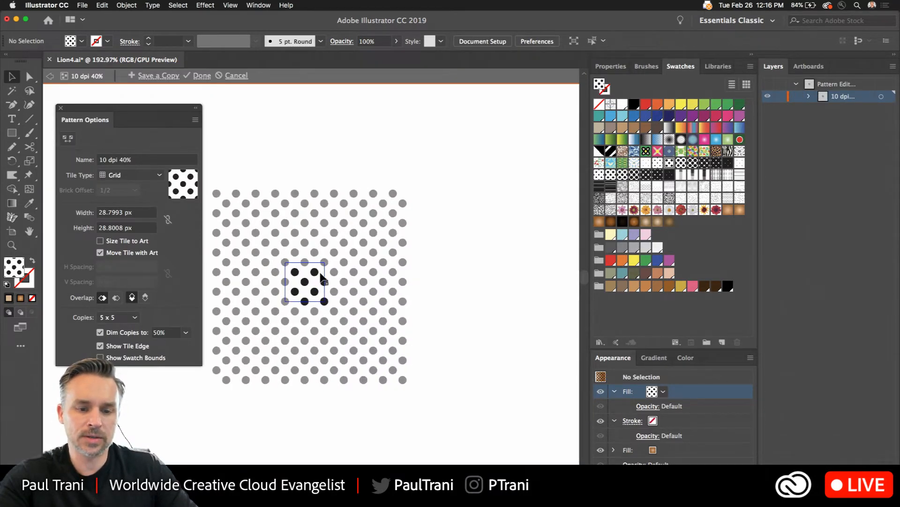
scroll(320, 273, "up", 10)
left_click_drag(275, 226, 360, 133)
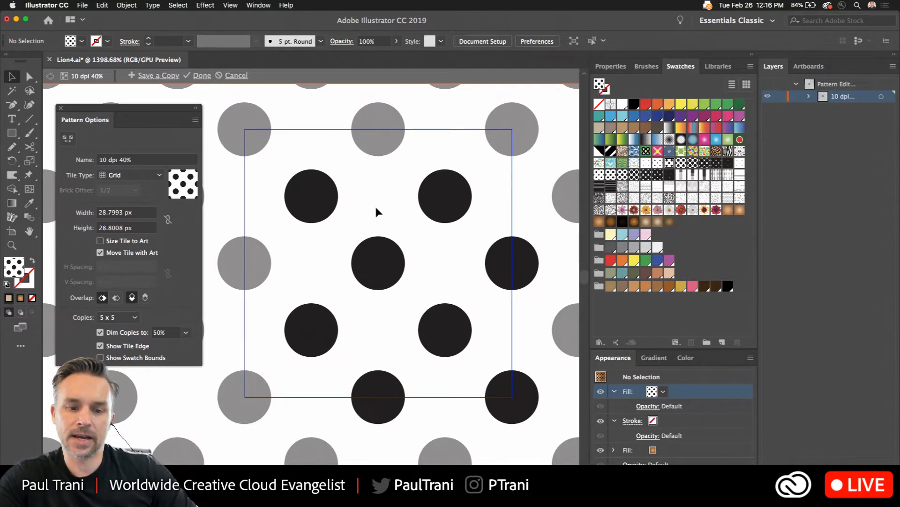
scroll(376, 208, "down", 5)
scroll(380, 211, "up", 3)
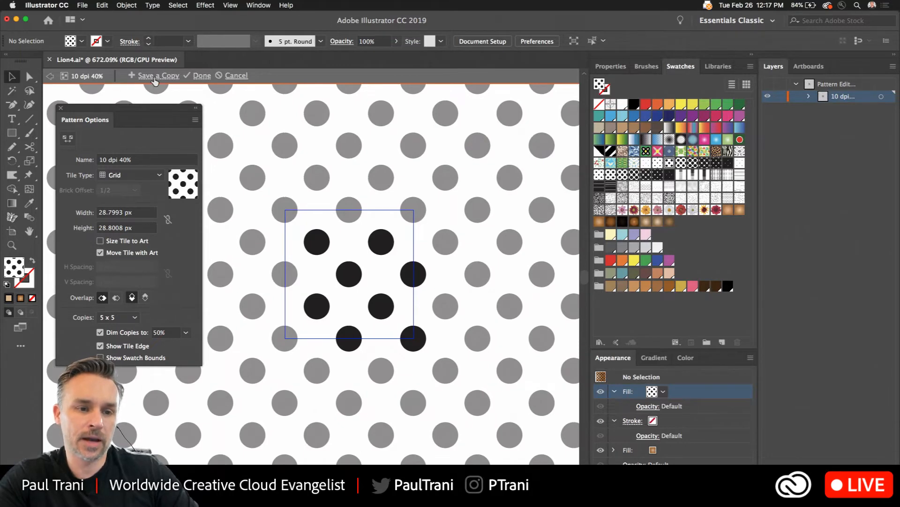
left_click(232, 76)
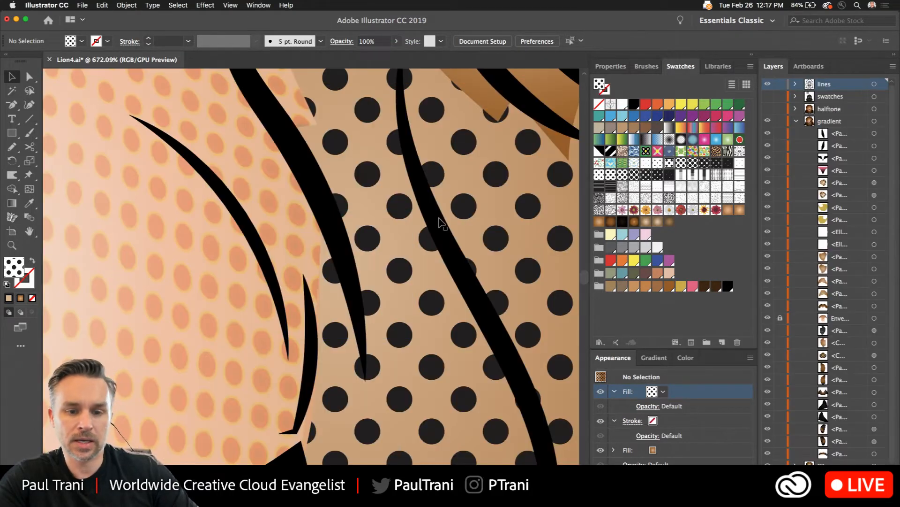
Step: Set the blend mode of the right cheek's dot pattern fill to Overlay
scroll(422, 209, "down", 5)
scroll(408, 197, "down", 2)
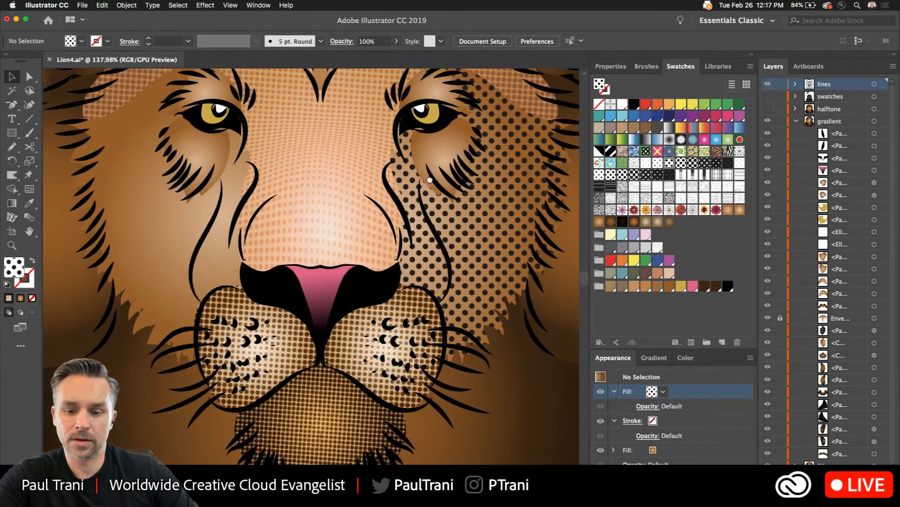
scroll(408, 197, "right", 2)
left_click(453, 240)
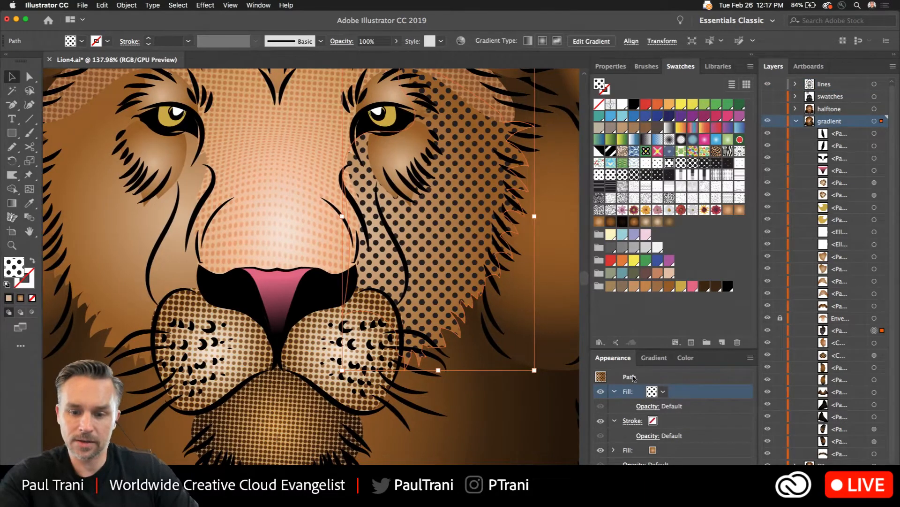
left_click_drag(614, 358, 483, 187)
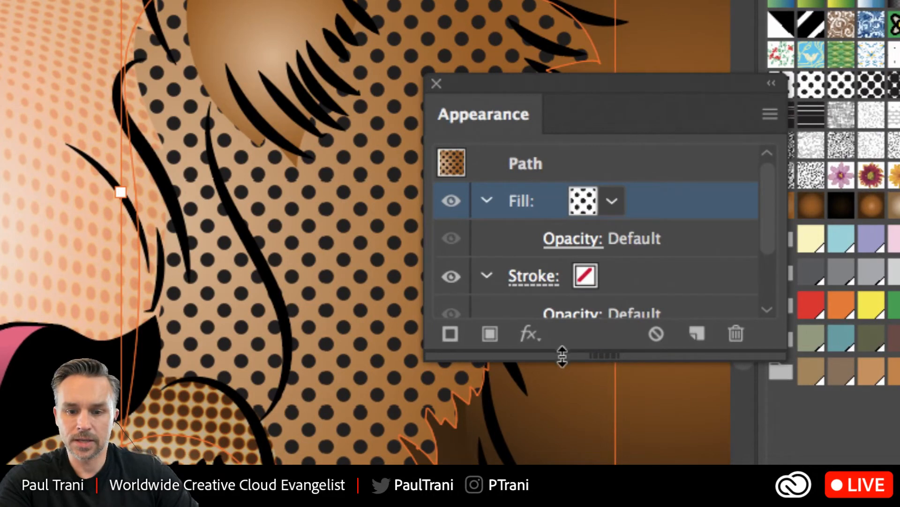
left_click_drag(563, 358, 563, 462)
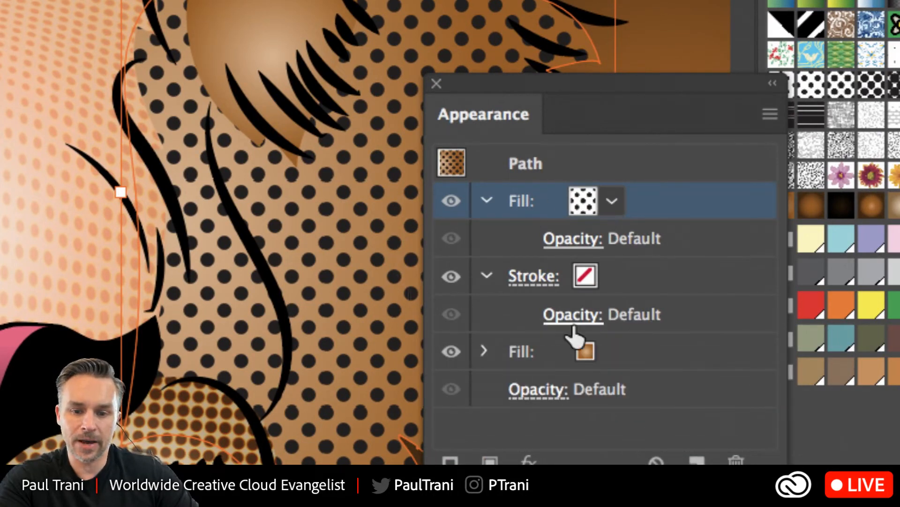
left_click(565, 240)
left_click(317, 295)
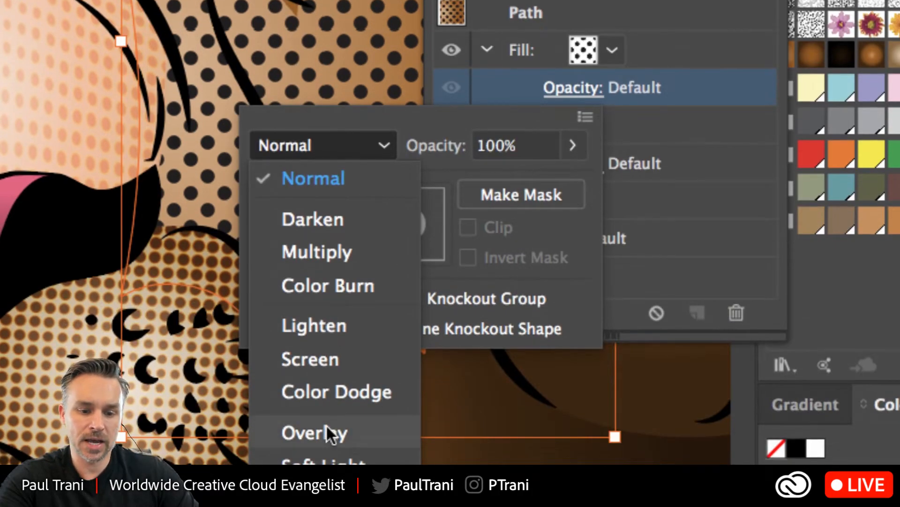
left_click(328, 430)
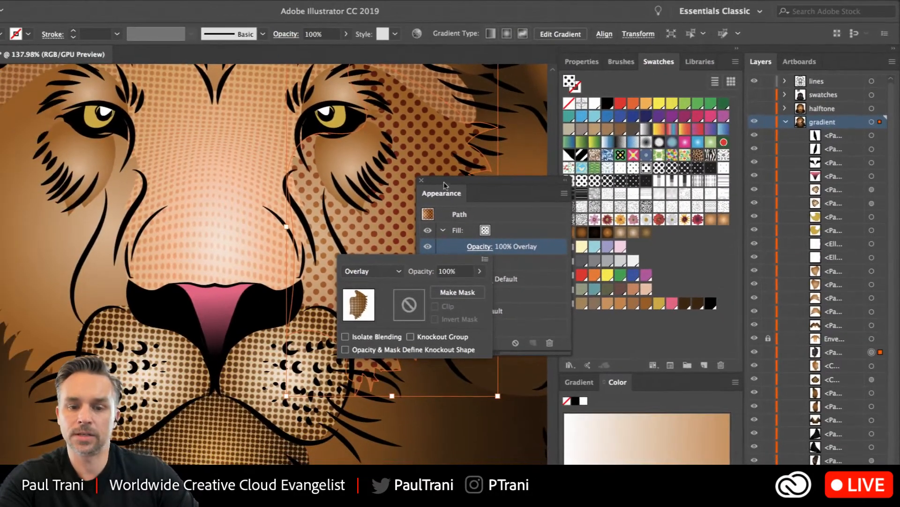
left_click(552, 175)
left_click_drag(473, 182, 647, 384)
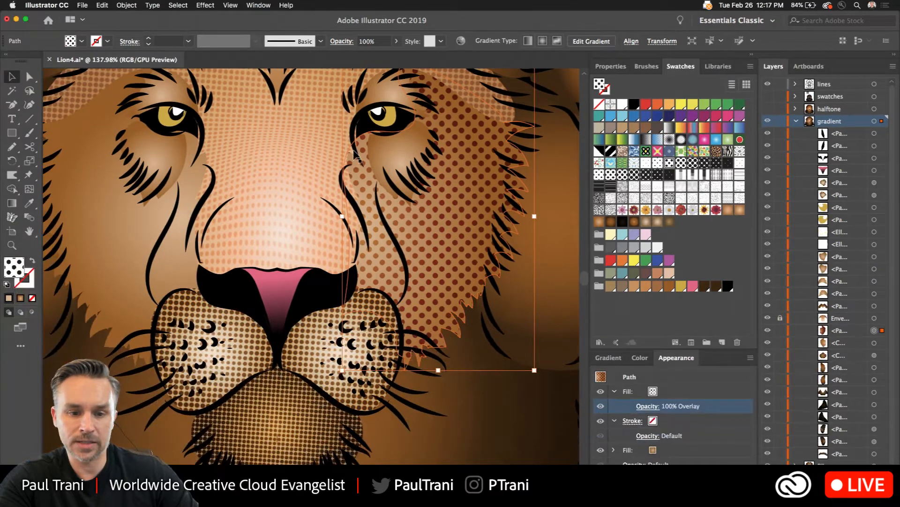
Step: Add a new fill above the gradient on the left cheek shape and apply the 10 dpi 40% dot pattern to it
left_click(36, 222)
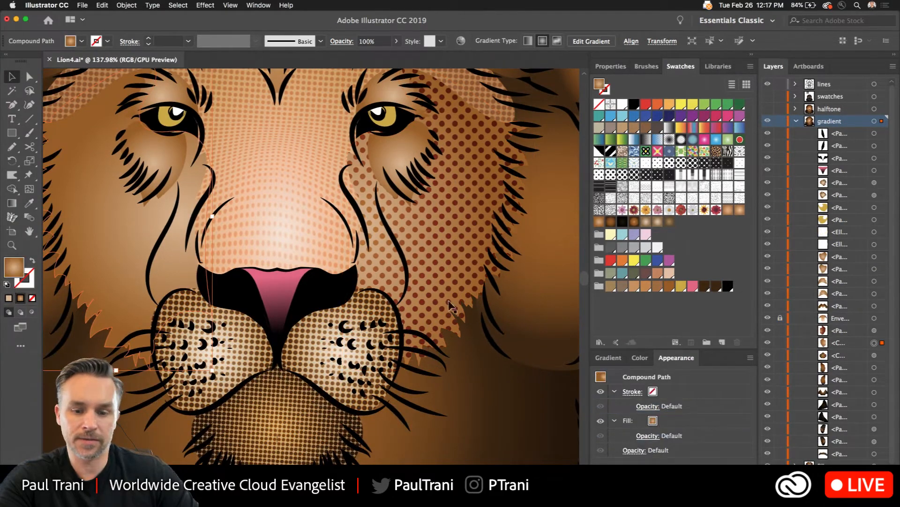
left_click(669, 163)
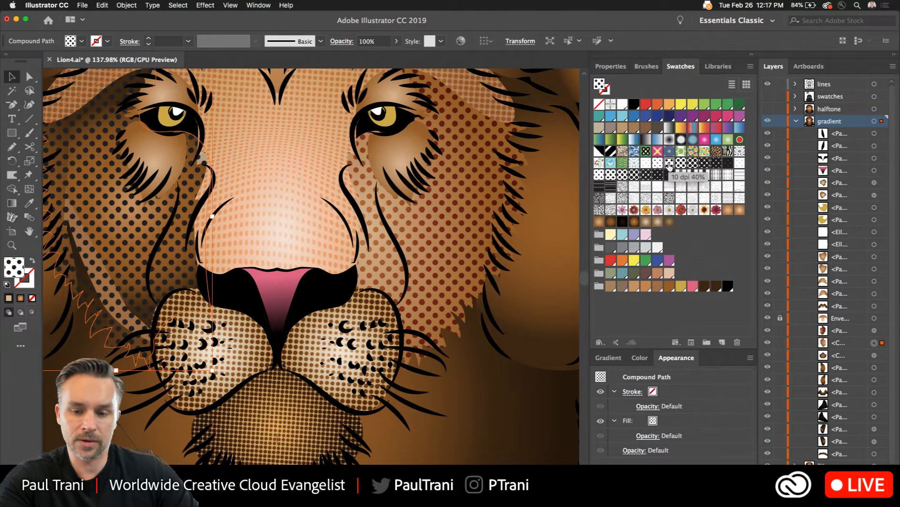
key("super+z")
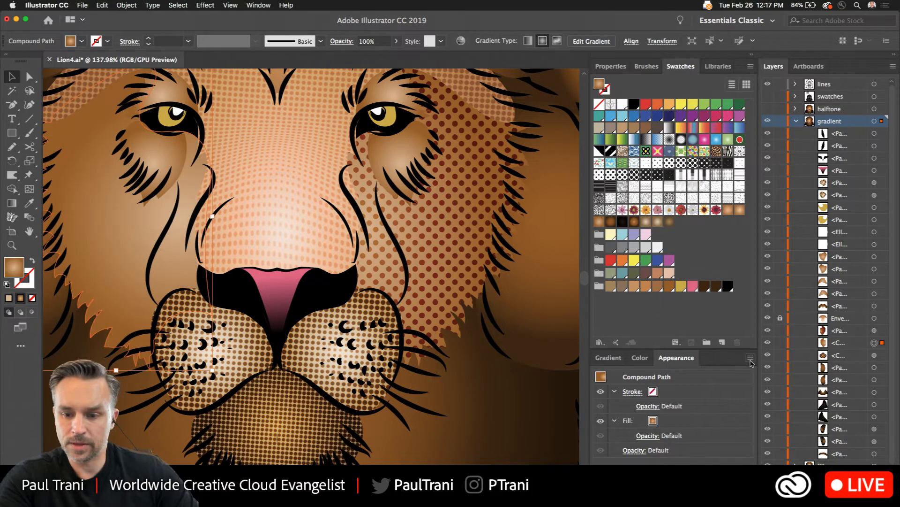
left_click(751, 358)
left_click(792, 359)
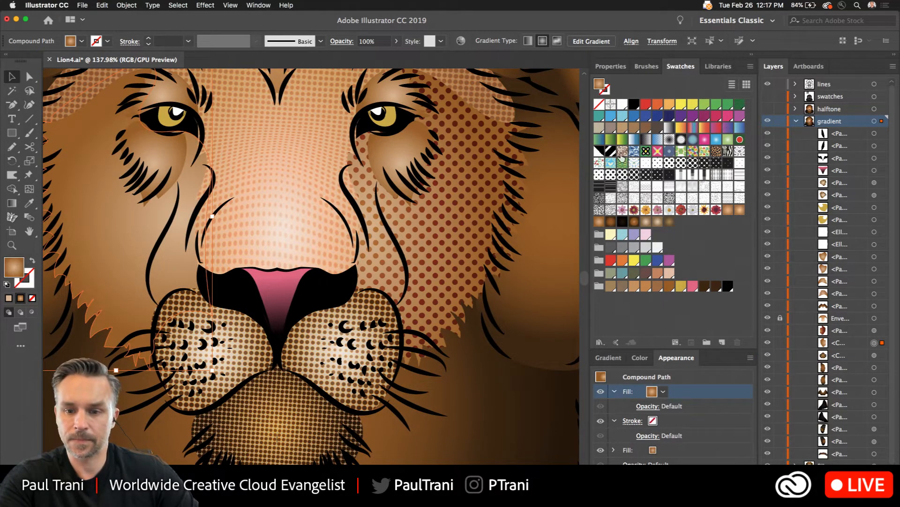
left_click(669, 162)
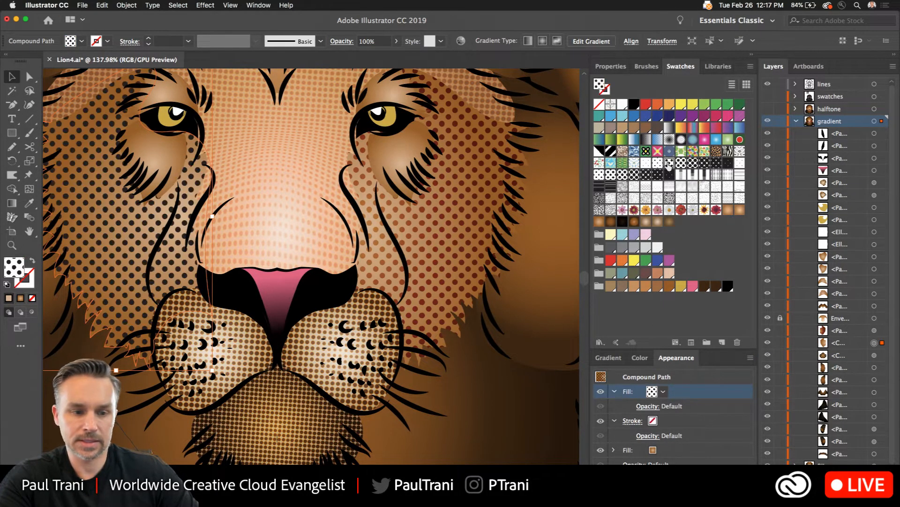
Step: Set the blend mode of the left cheek's dot pattern fill to Overlay
left_click(648, 406)
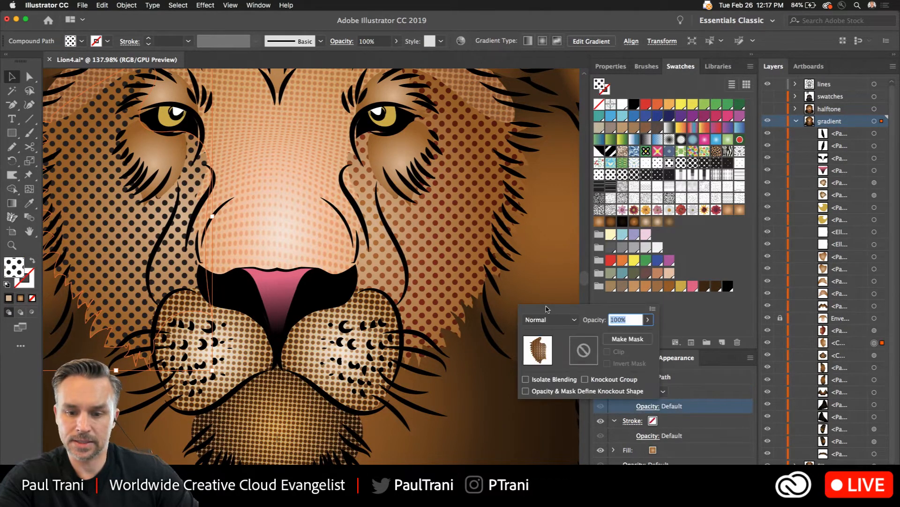
left_click(540, 320)
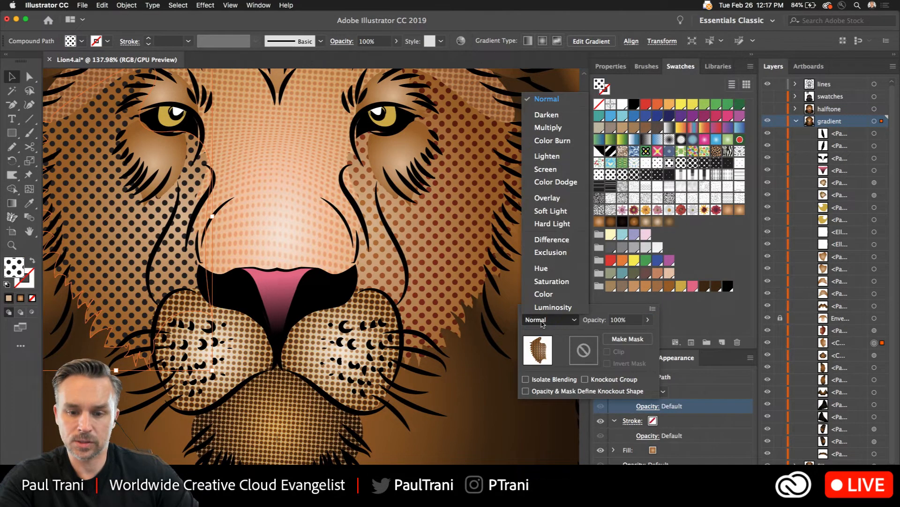
left_click(547, 198)
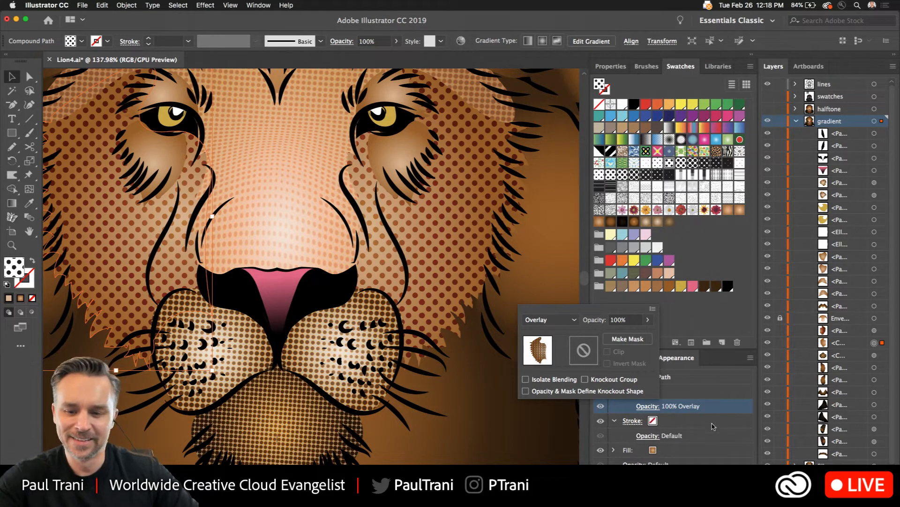
Step: Show the swatches layer over the gradient lion to view the version filled with pattern swatches
scroll(204, 302, "down", 2)
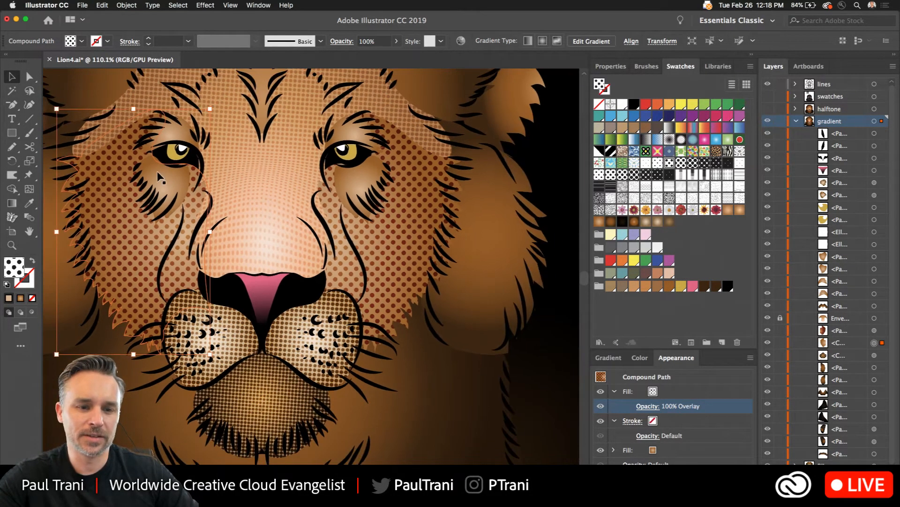
scroll(160, 178, "up", 5)
scroll(159, 178, "left", 5)
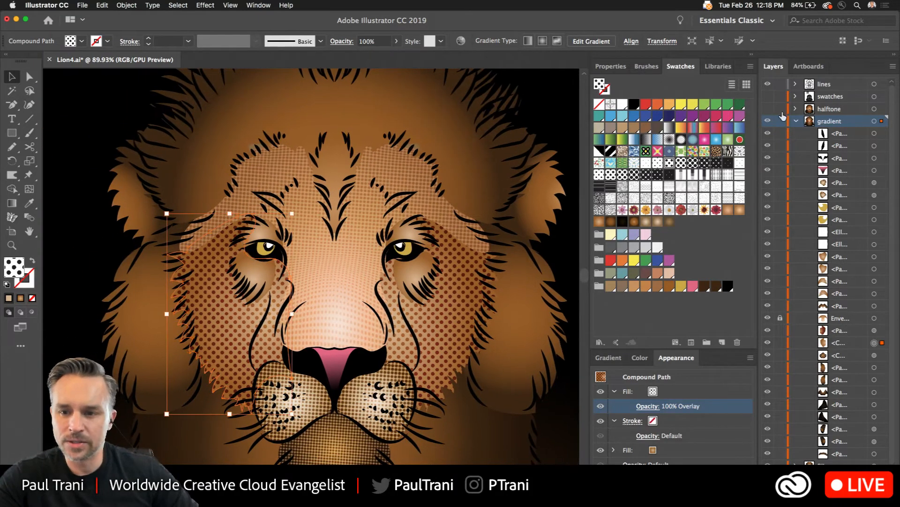
left_click(768, 97)
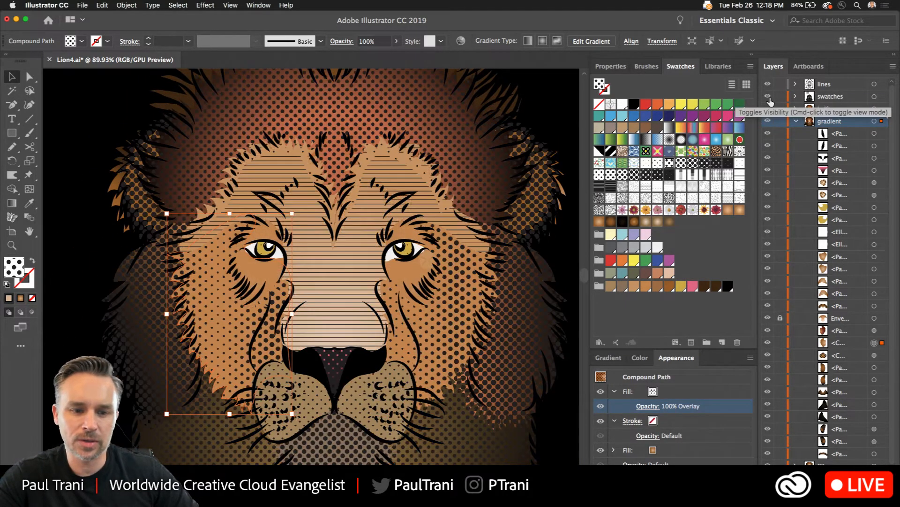
left_click(142, 161)
left_click(108, 132)
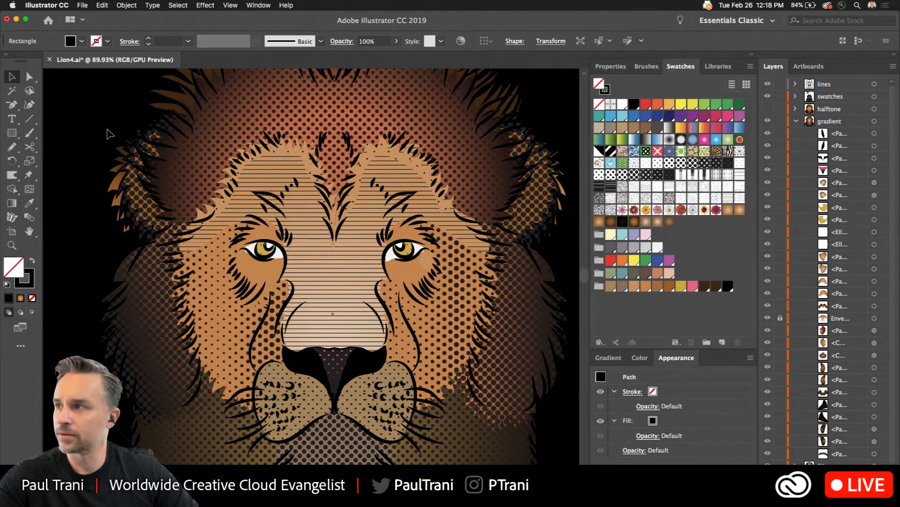
Step: Select the striped nose and forehead shape and the dotted right cheek on the swatches layer to examine their pattern fills
scroll(350, 325, "up", 1)
scroll(350, 324, "up", 1)
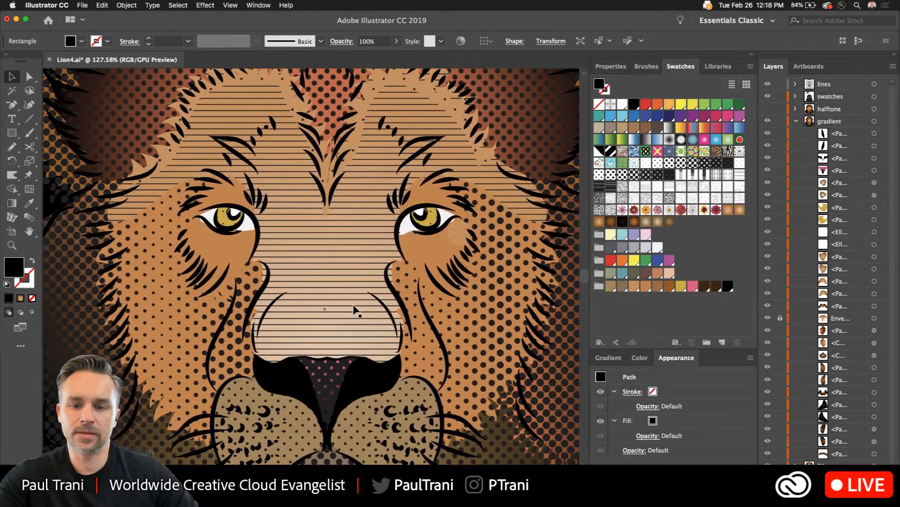
left_click(341, 280)
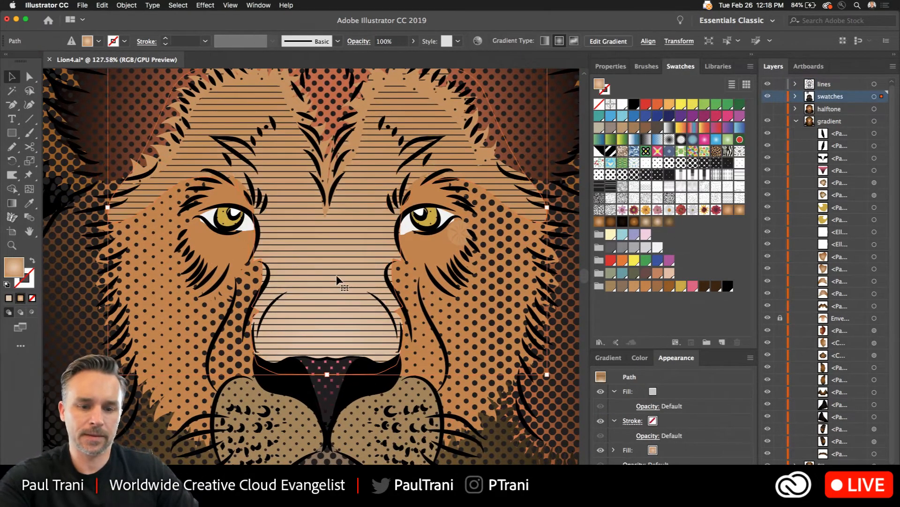
scroll(347, 212, "up", 1)
scroll(347, 212, "up", 1)
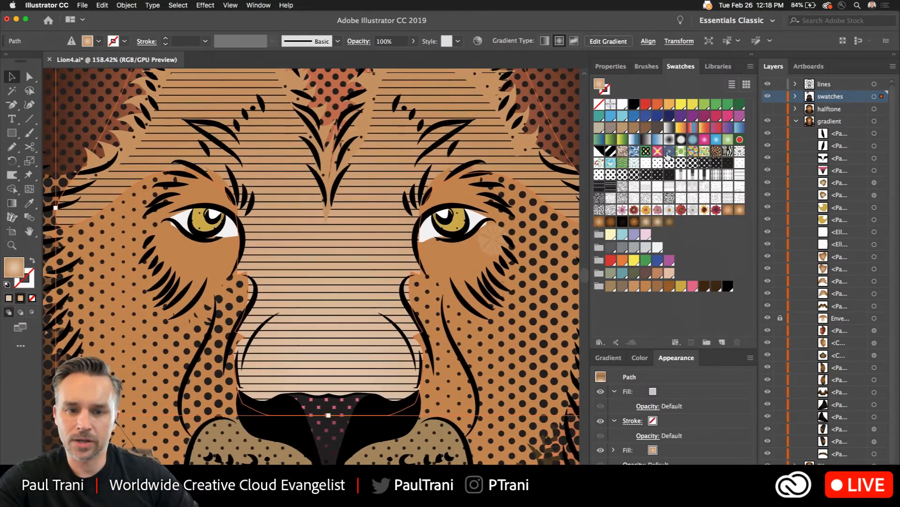
left_click(499, 347)
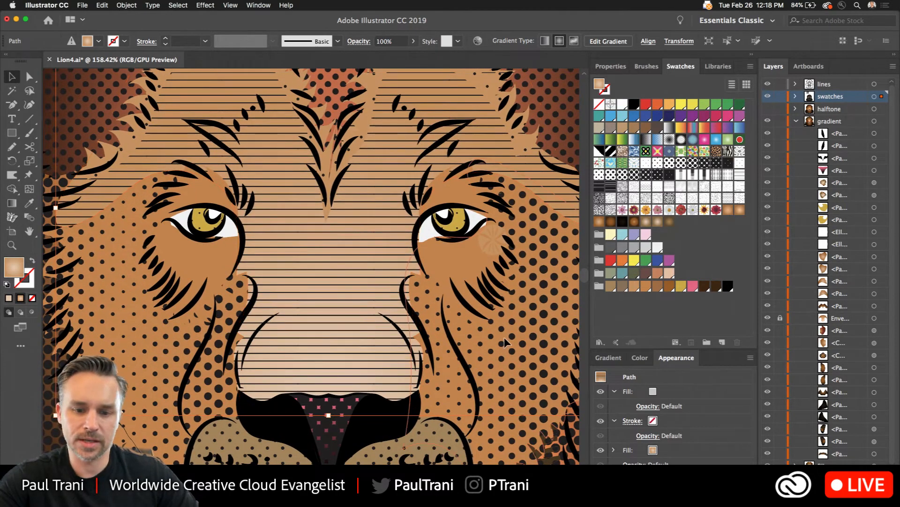
scroll(161, 349, "down", 5)
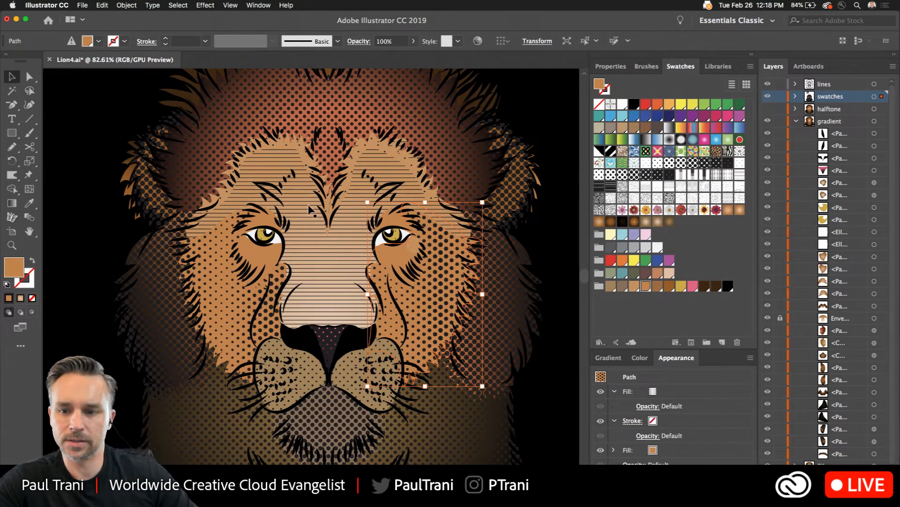
Step: Collapse the gradient layer, hide the swatches layer and show the halftone layer
left_click(797, 122)
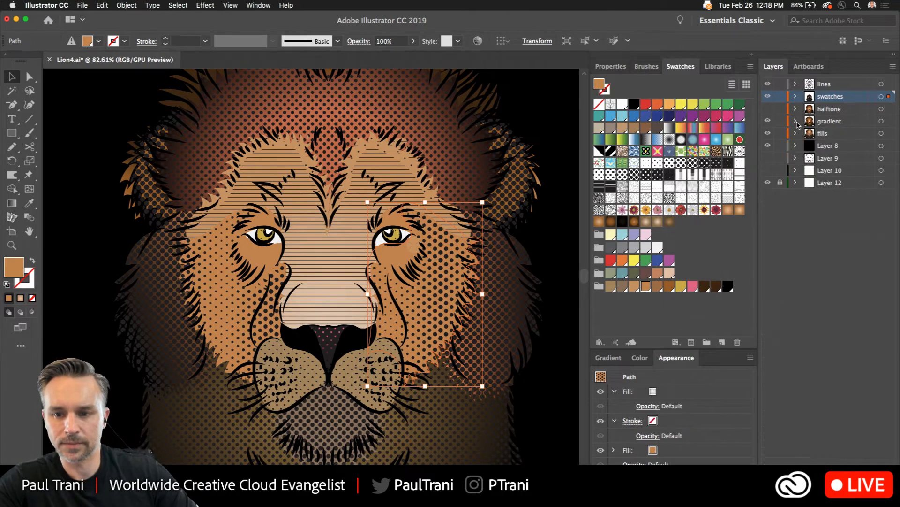
left_click(768, 97)
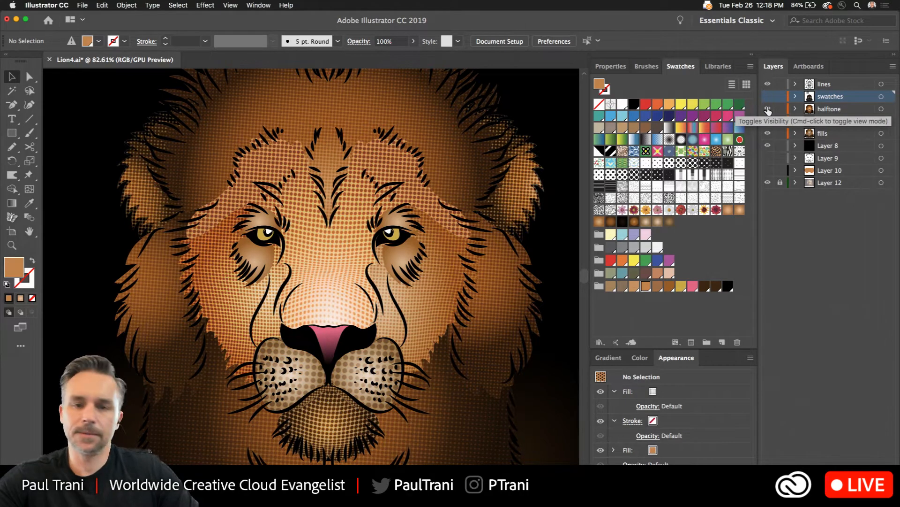
Step: Look over the available Pixelate effects, and compare the halftone lion with and without the swatches layer
left_click(197, 5)
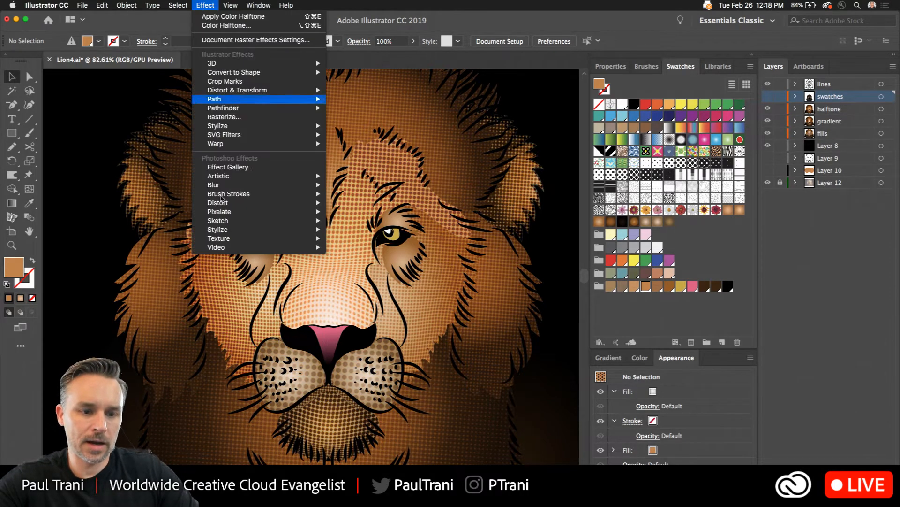
mouse_move(238, 212)
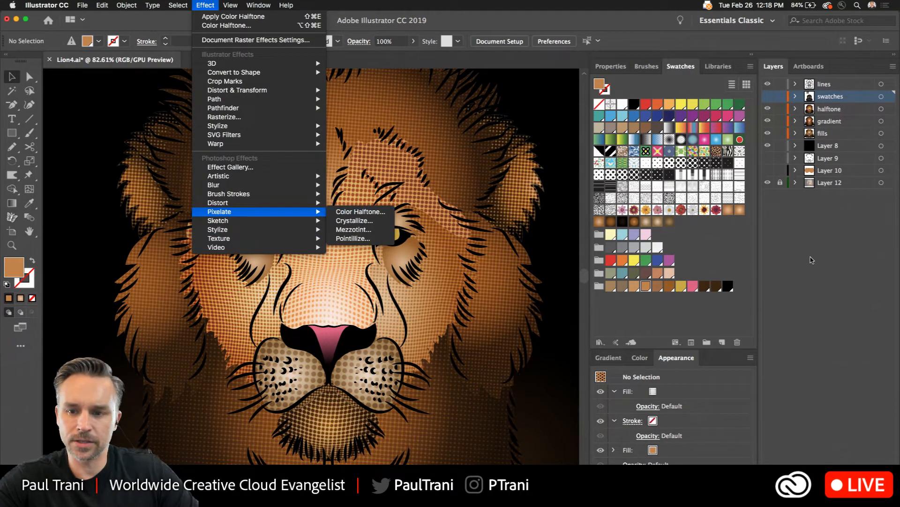
left_click(811, 258)
left_click(768, 99)
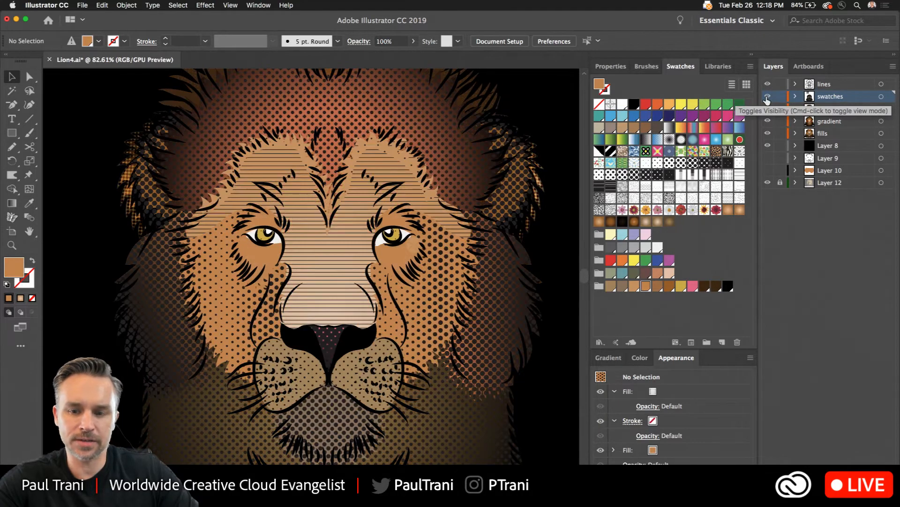
left_click(767, 98)
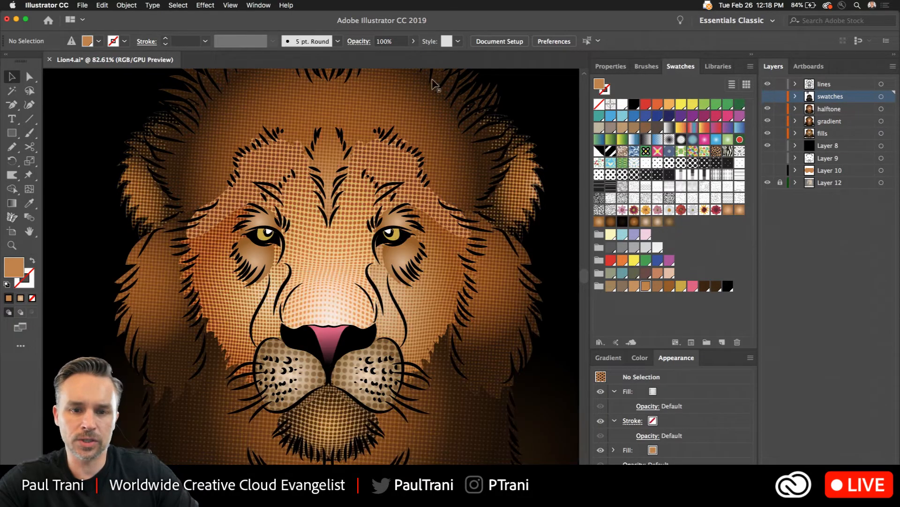
Step: Create a new 1500 x 1000 px landscape document from the AllYouNeed preset
left_click(83, 6)
left_click(92, 17)
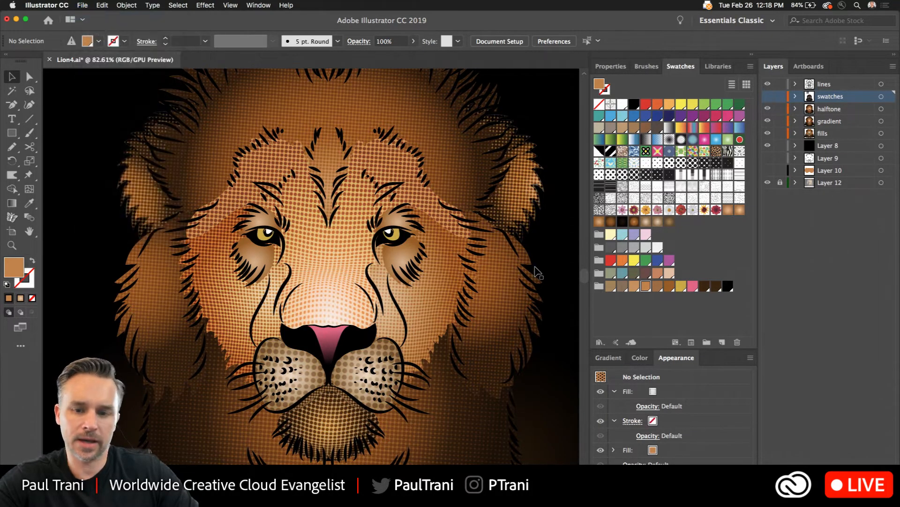
left_click_drag(365, 133, 355, 53)
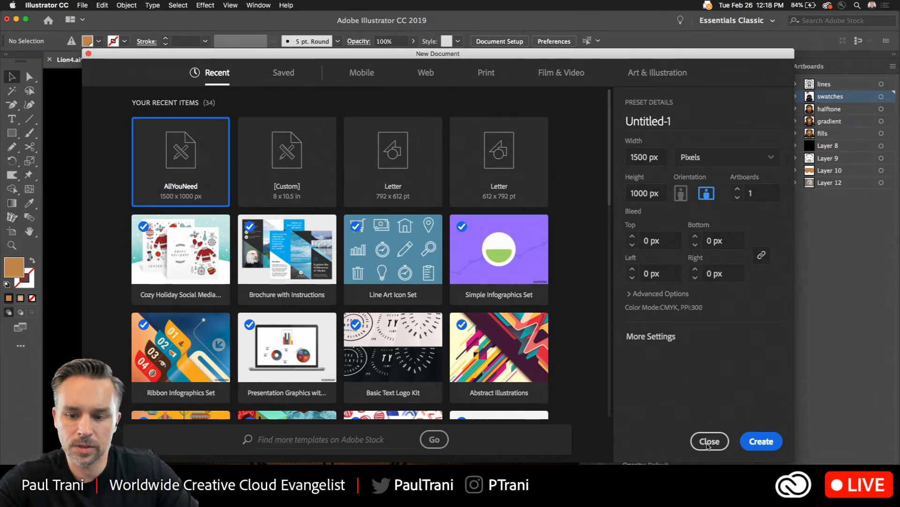
left_click(768, 443)
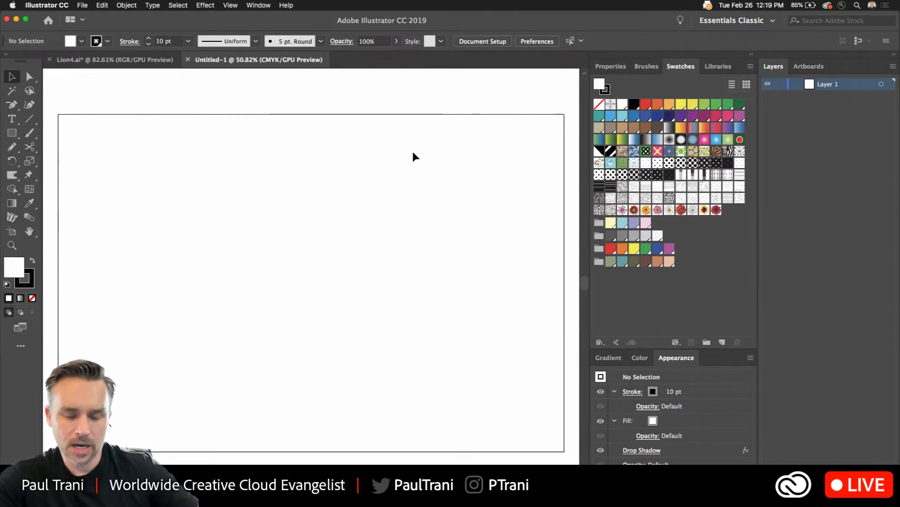
Step: Browse the new document's brushes, float the Brushes panel over the canvas and show the swatches beside it
left_click(647, 67)
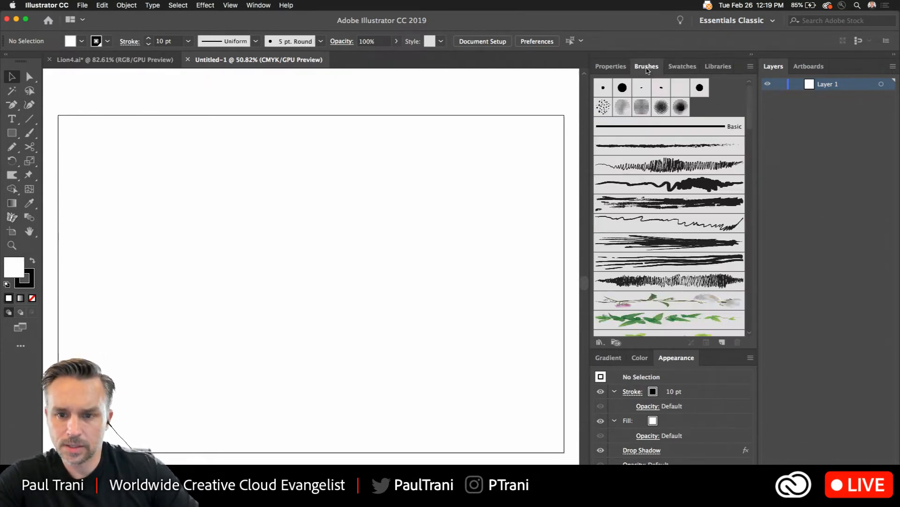
scroll(644, 216, "down", 10)
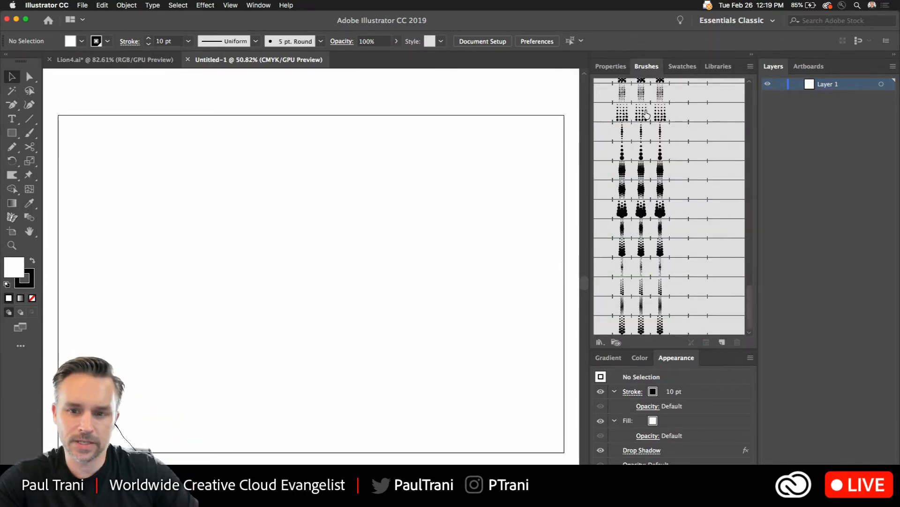
scroll(644, 215, "up", 10)
mouse_move(641, 66)
left_mouse_down()
mouse_move(567, 91)
mouse_move(408, 86)
left_mouse_up()
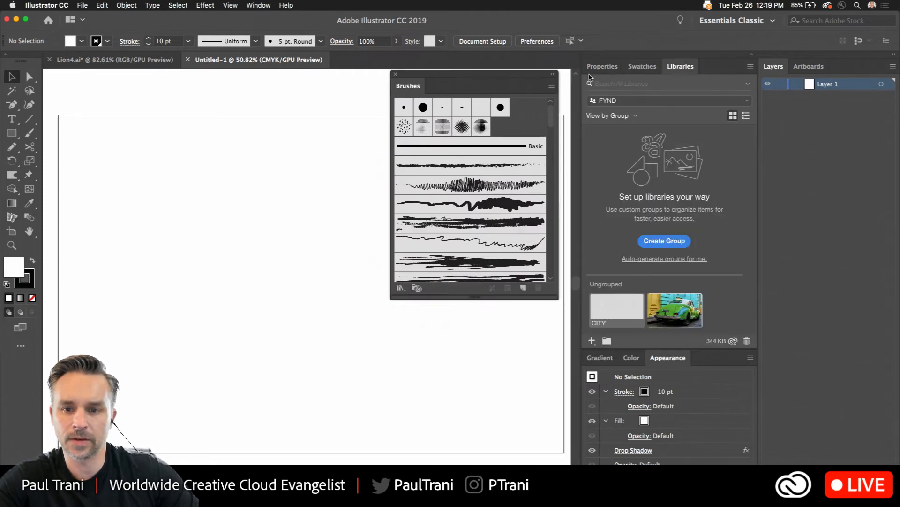
left_click(642, 66)
left_click_drag(459, 79, 471, 65)
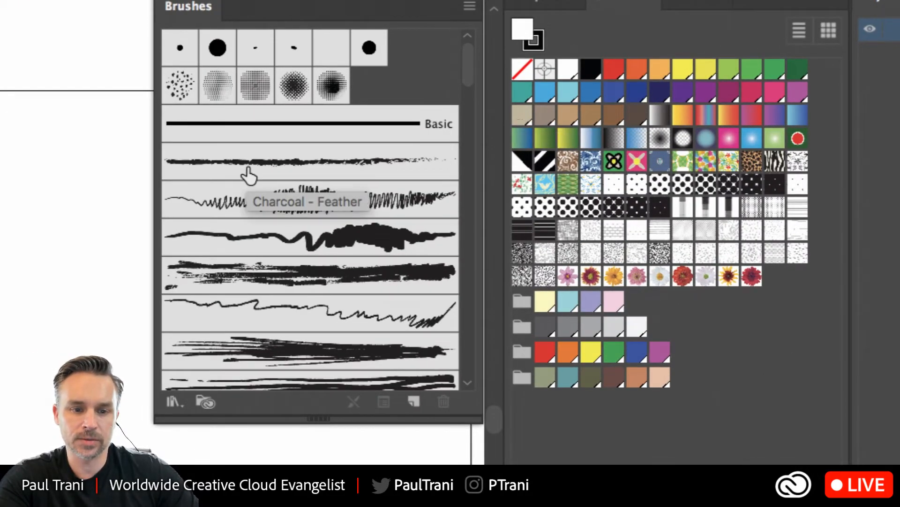
Step: Look through the brush collection down to the halftone pattern brushes, and dock the Brushes panel beside Libraries
scroll(249, 169, "down", 5)
scroll(251, 170, "up", 5)
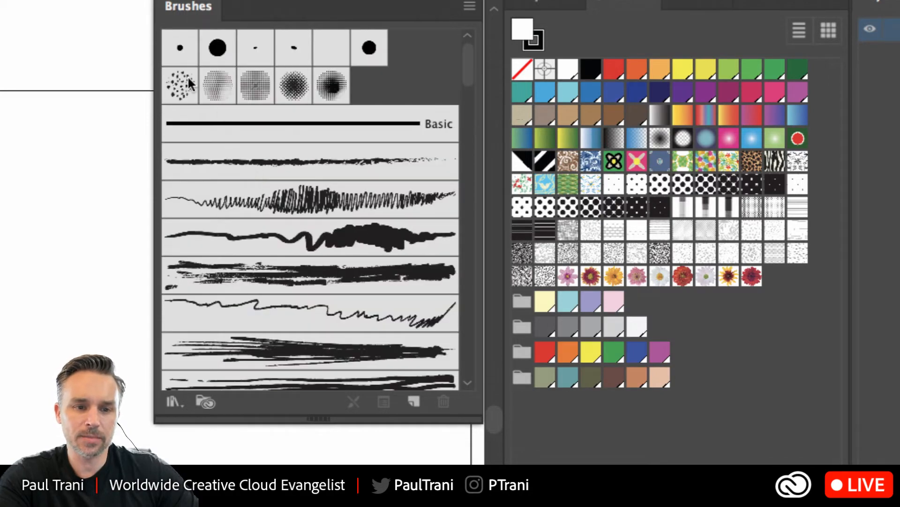
scroll(322, 94, "down", 15)
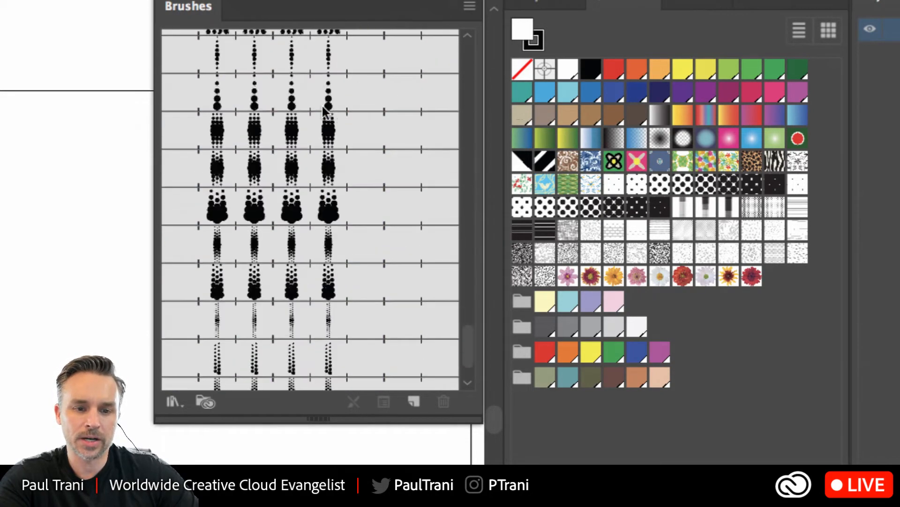
scroll(322, 107, "down", 2)
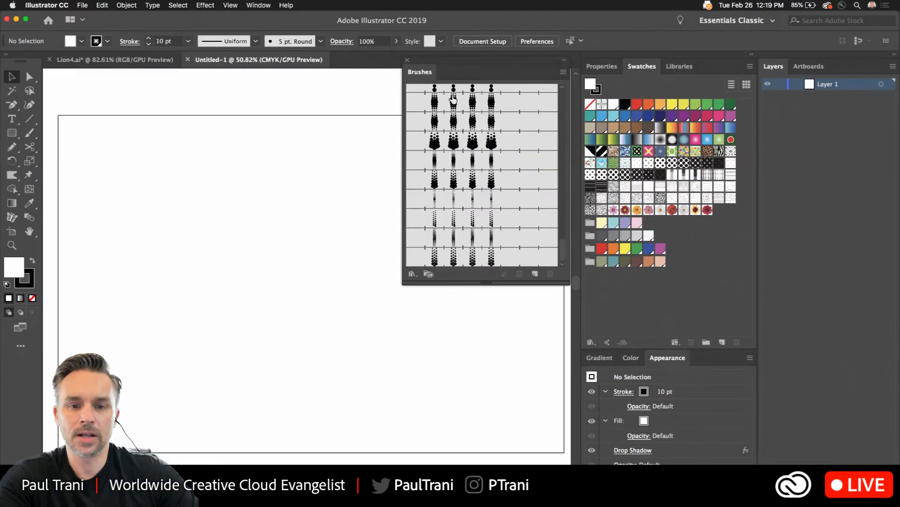
left_click_drag(422, 73, 619, 66)
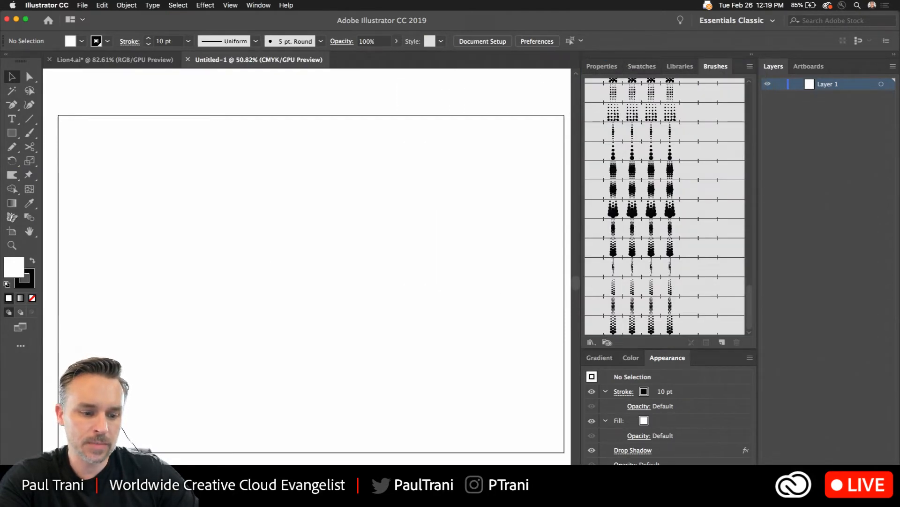
Step: Switch to Finder and show the New Document Profiles folder within its enclosing en_US folder under Adobe Illustrator 23
left_click(240, 494)
left_click_drag(184, 102, 269, 104)
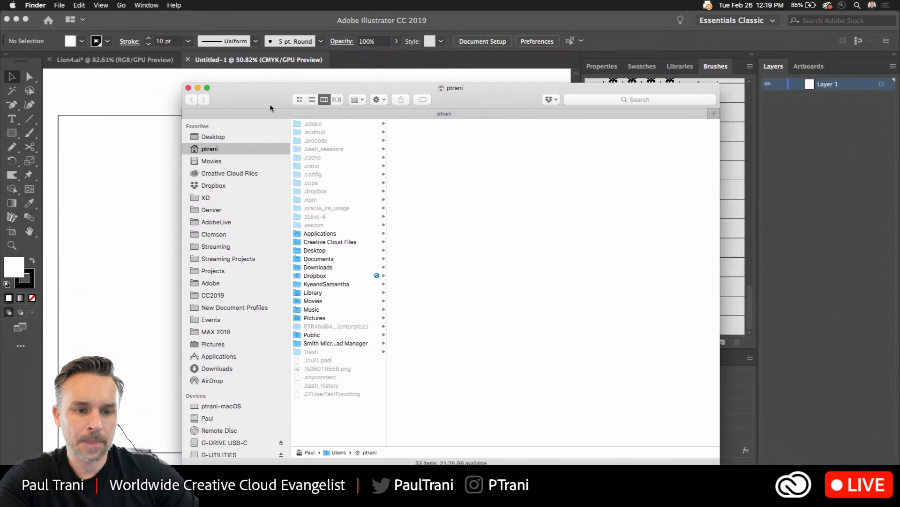
left_click(217, 309)
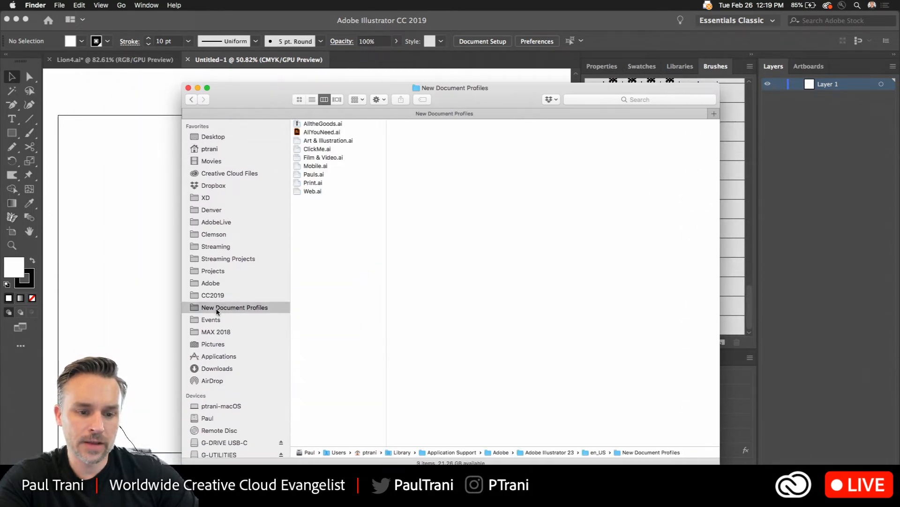
right_click(219, 309)
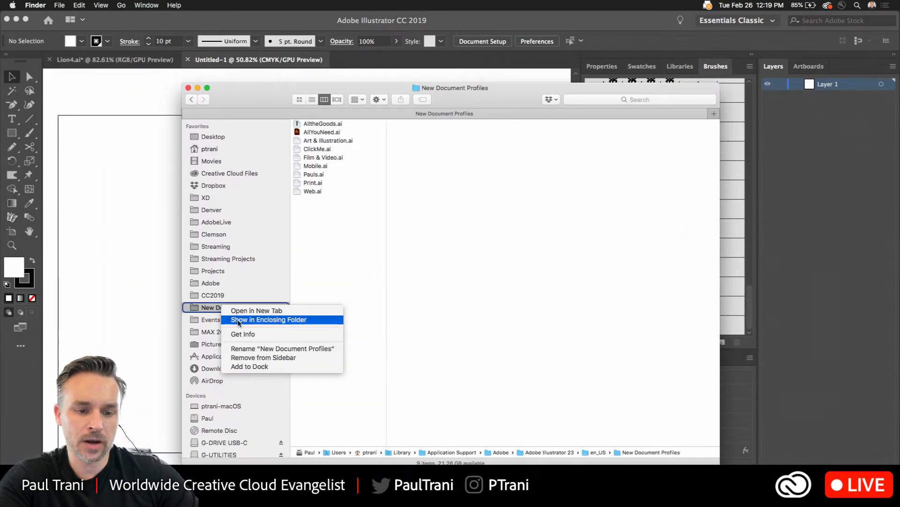
left_click(151, 86)
key("super+Up")
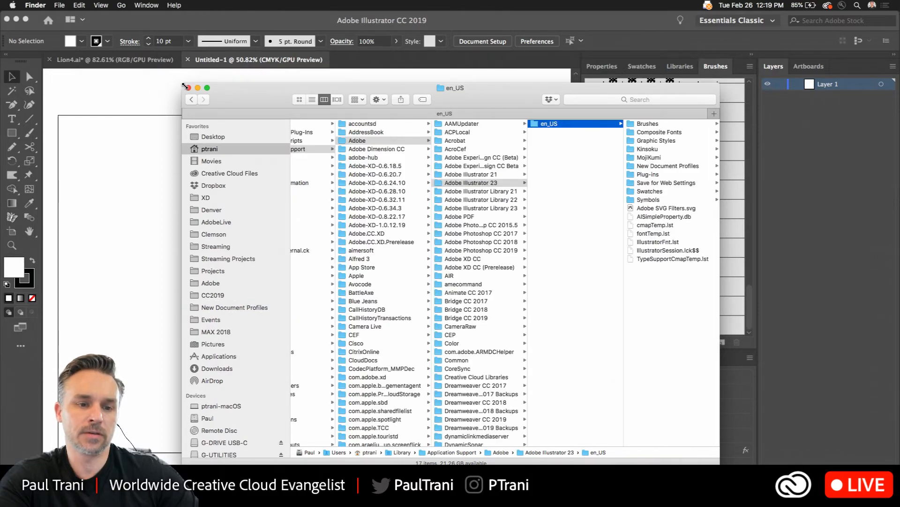
Step: Enlarge the Finder window, open the New Document Profiles folder and preview AllYouNeed.ai
double_click(185, 86)
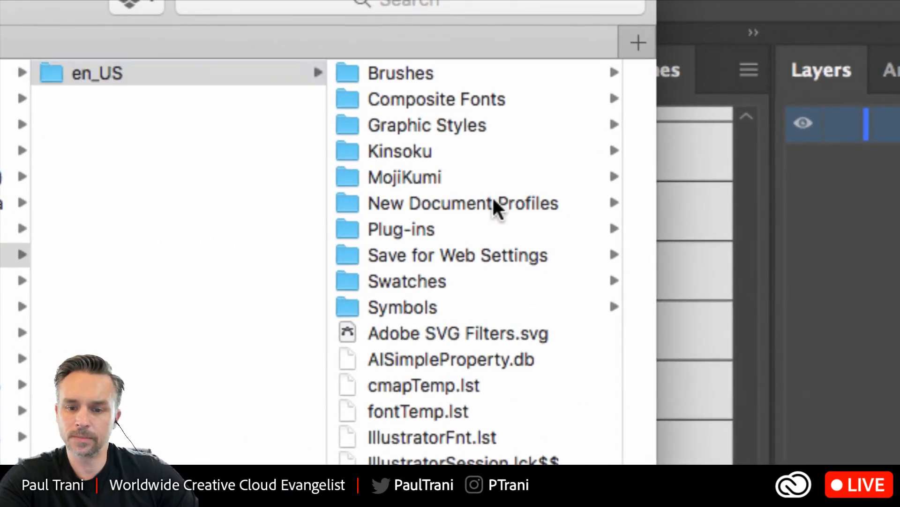
left_click(667, 109)
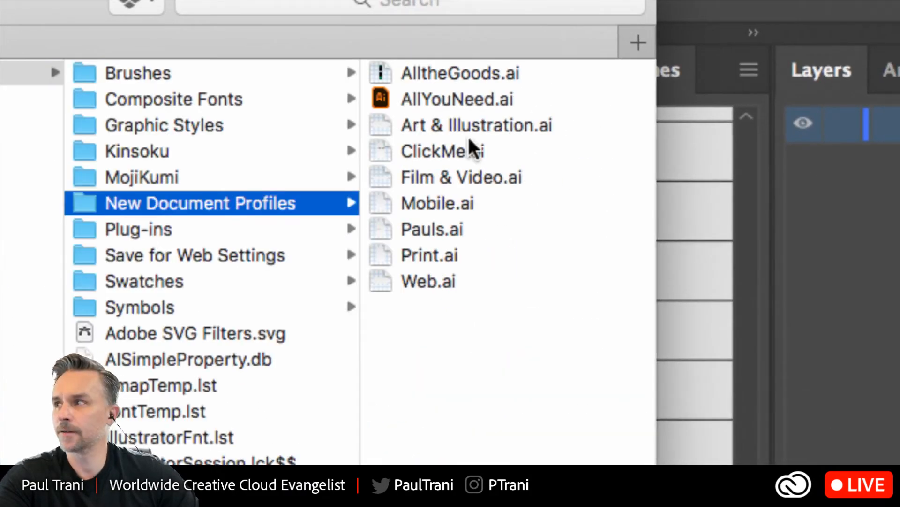
left_click(443, 103)
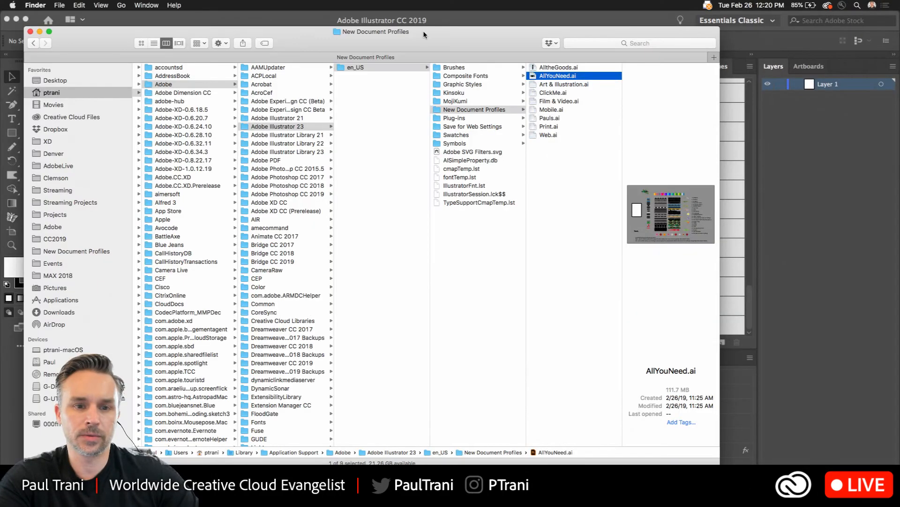
Step: Switch back to Illustrator, show the AllYouNeed preset among the recent items for a new document, and dismiss the dialog
left_click(329, 24)
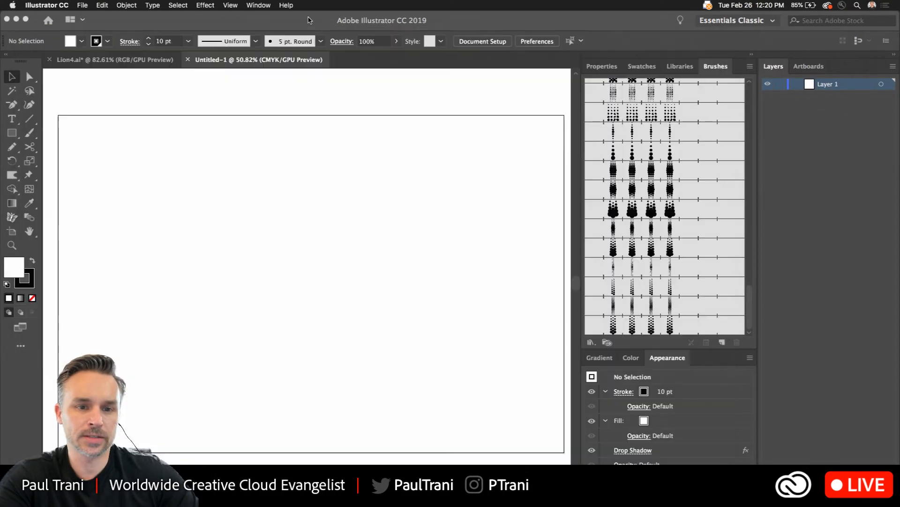
left_click(79, 7)
left_click(81, 15)
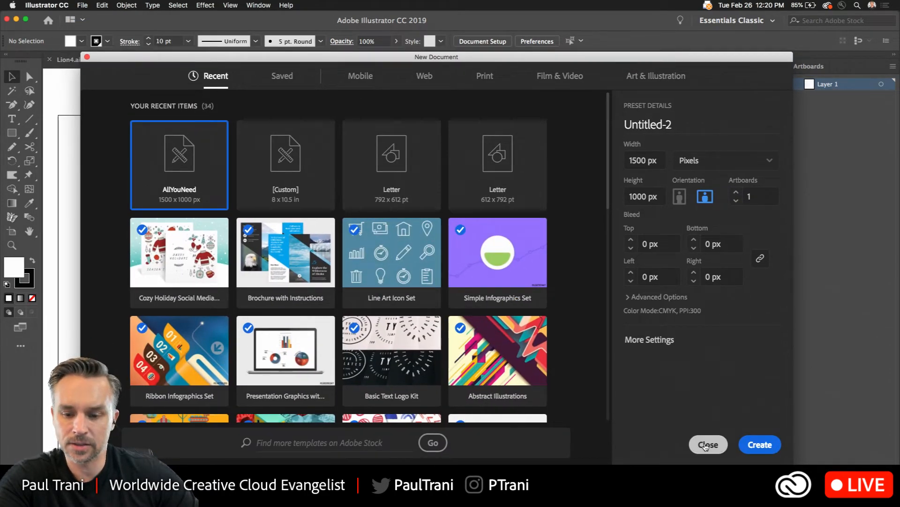
left_click(708, 443)
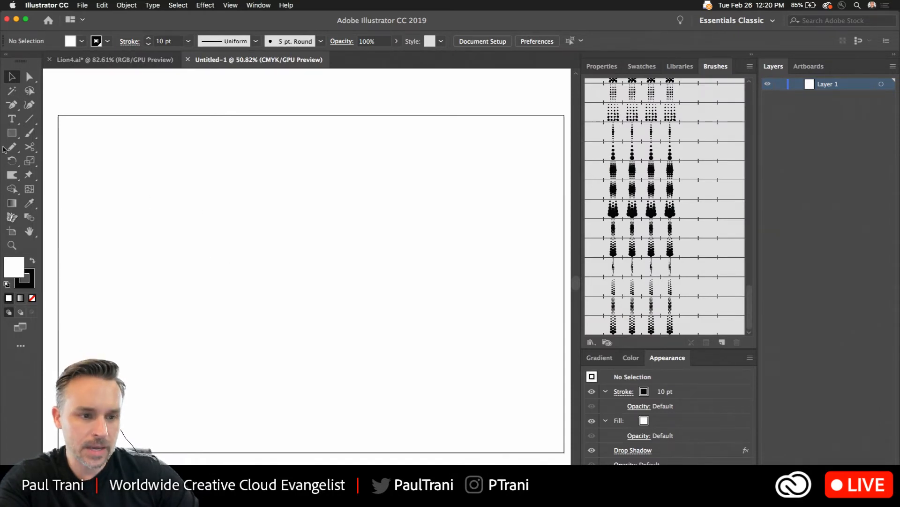
Step: Draw a freehand wavy path across the Untitled-1 artboard with the Pencil tool using the Line Halftone 12 brush
key("n")
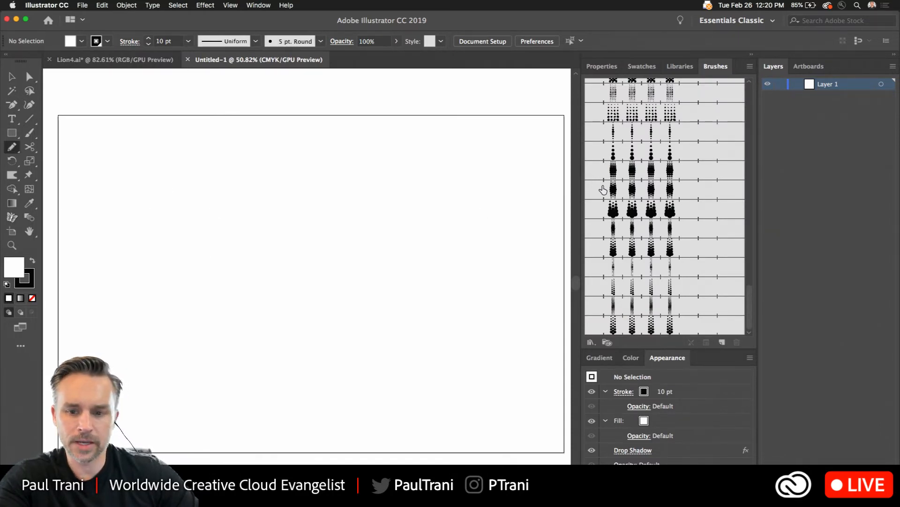
left_click(610, 170)
mouse_move(134, 246)
left_mouse_down()
mouse_move(154, 264)
mouse_move(343, 219)
mouse_move(454, 291)
left_mouse_up()
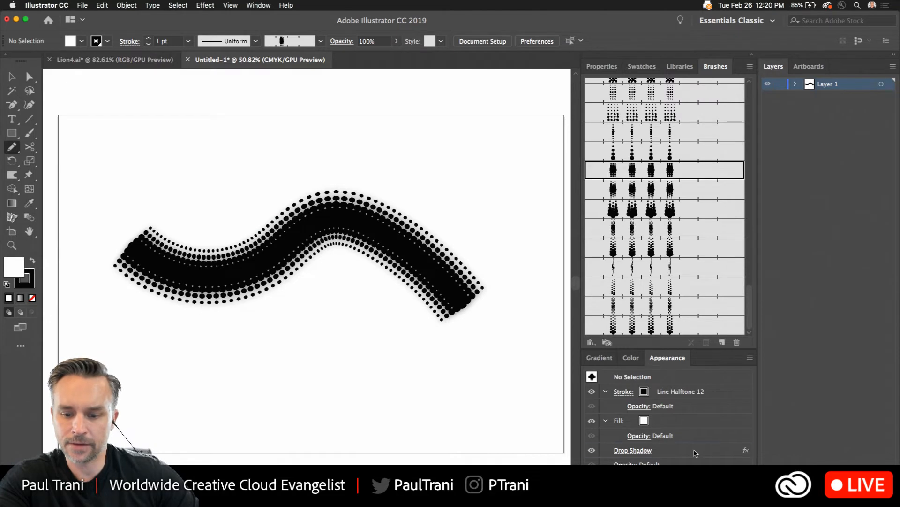
Step: Remove the Drop Shadow effect from the wavy halftone path
left_click(642, 453)
key("Delete")
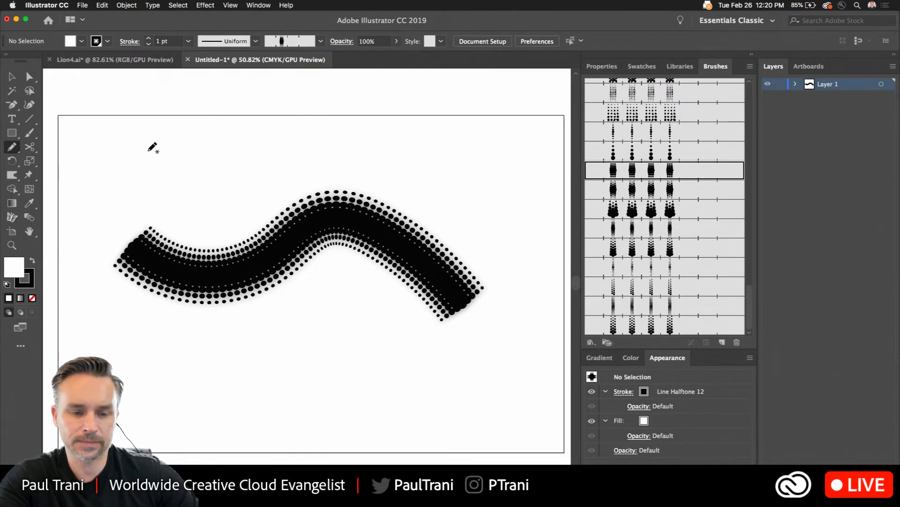
left_click(12, 77)
left_click(248, 266)
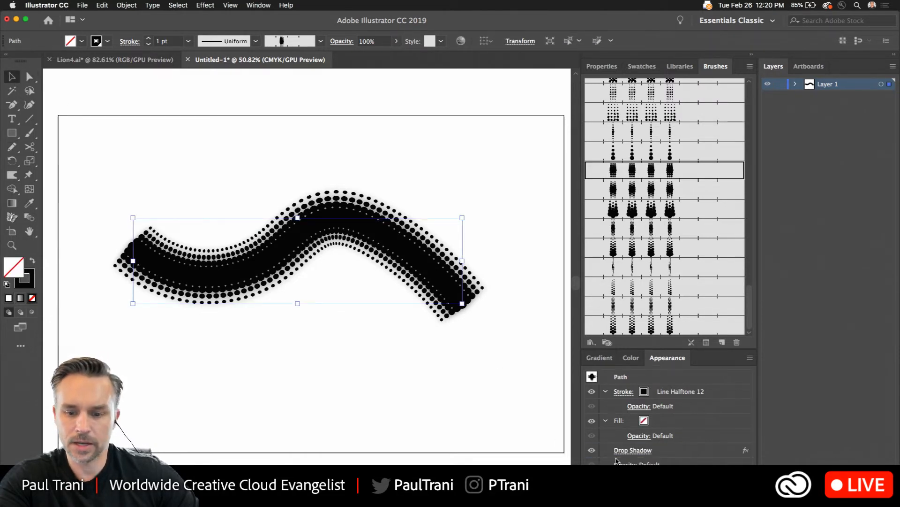
left_click(679, 452)
key("Delete")
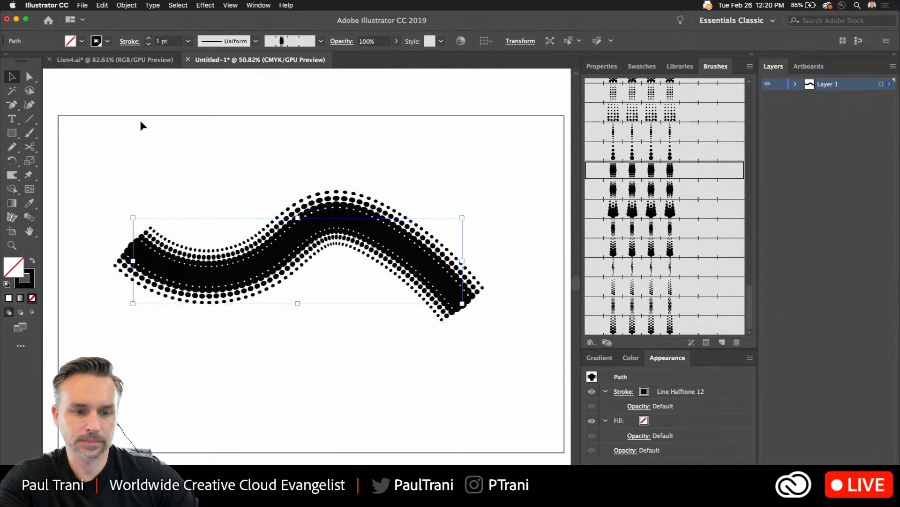
left_click(165, 151)
Step: Apply the Line Halftone 10 brush to the wavy path and give it the elliptical width profile that tapers at both ends
left_click(261, 256)
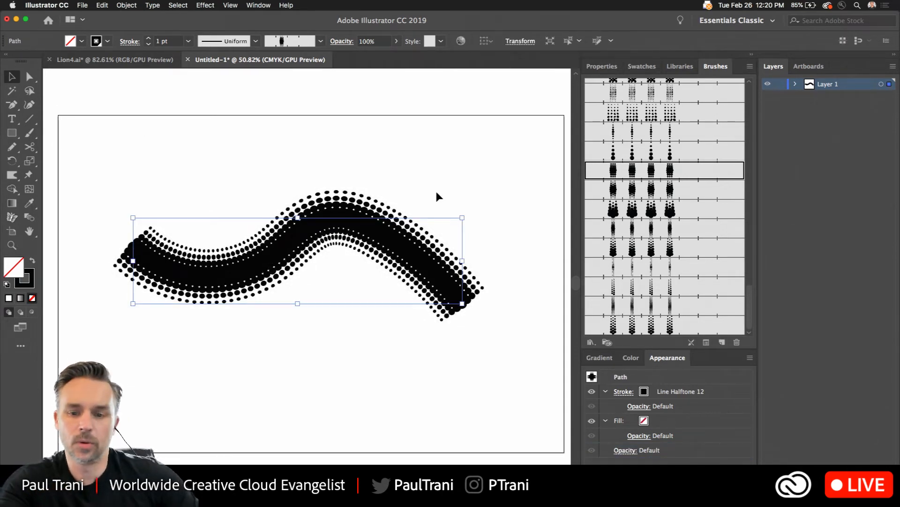
left_click(647, 190)
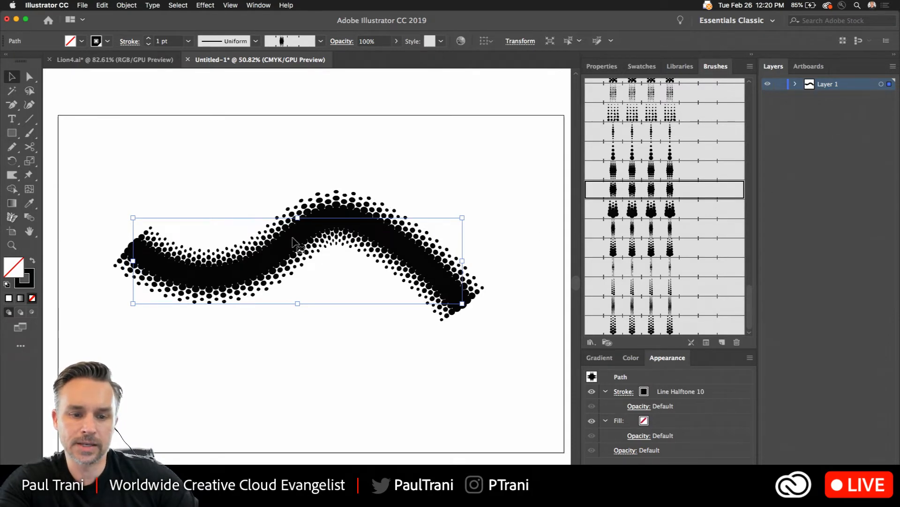
mouse_move(287, 248)
left_mouse_down()
mouse_move(282, 332)
mouse_move(303, 245)
left_mouse_up()
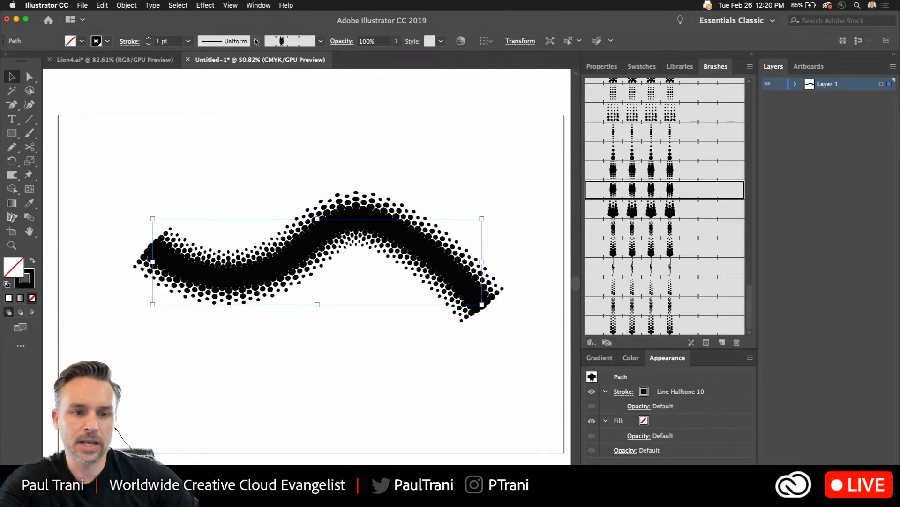
left_click(256, 41)
left_click(220, 86)
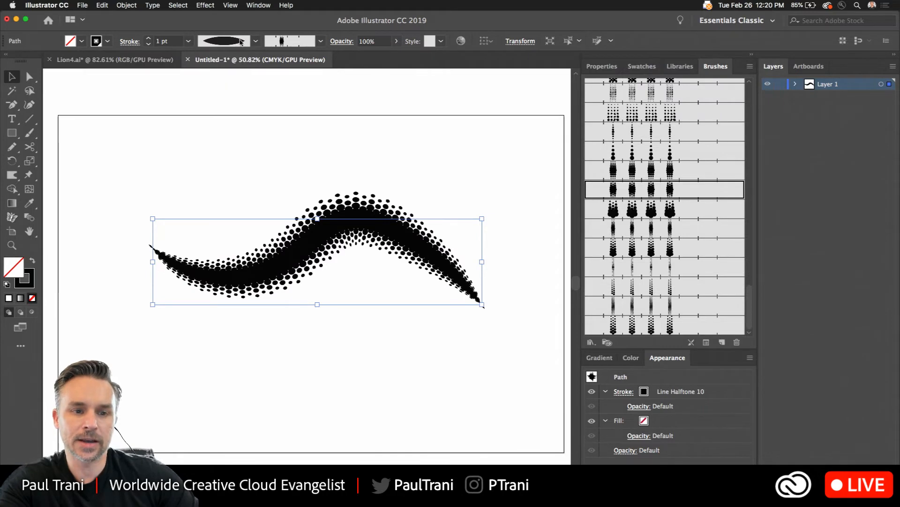
left_click(255, 41)
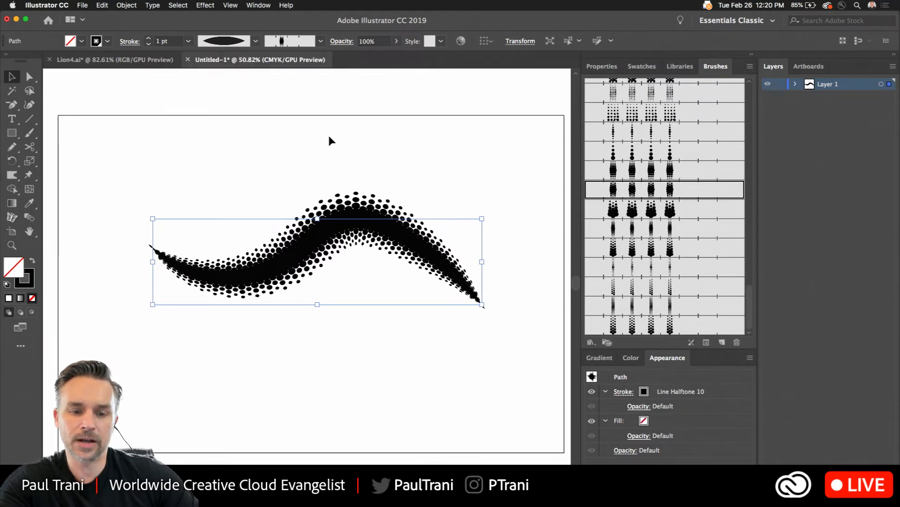
left_click(321, 148)
Step: In Lion4.ai, hide the artwork layers from Layer 8 up through lines and add a new layer directly above Layer 12
left_click(108, 60)
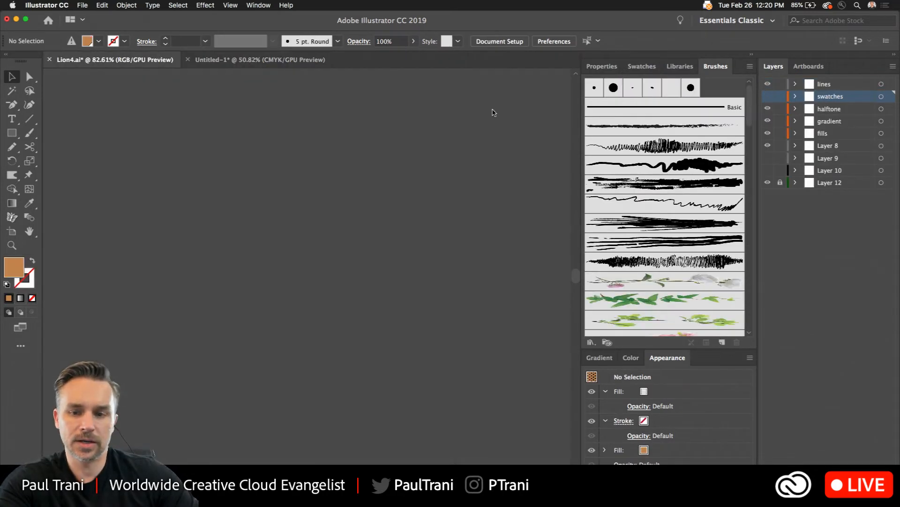
left_click(830, 183)
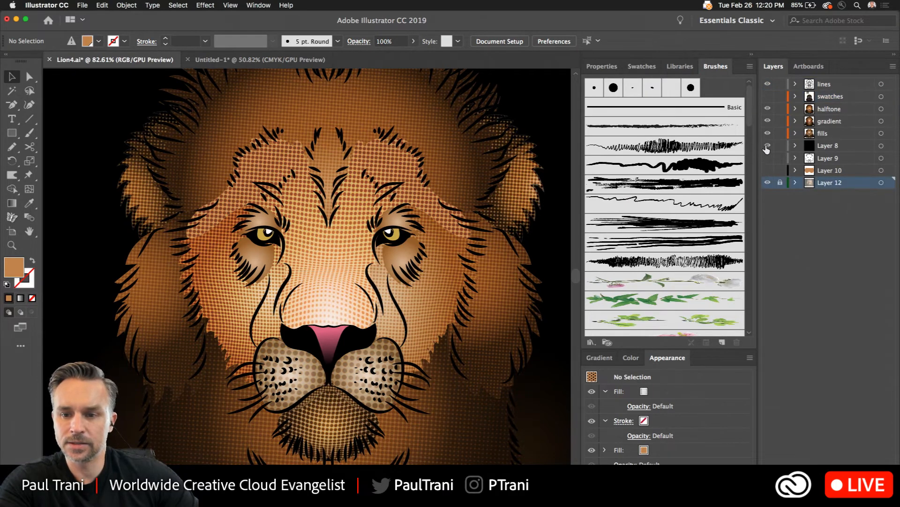
left_click_drag(767, 147, 768, 84)
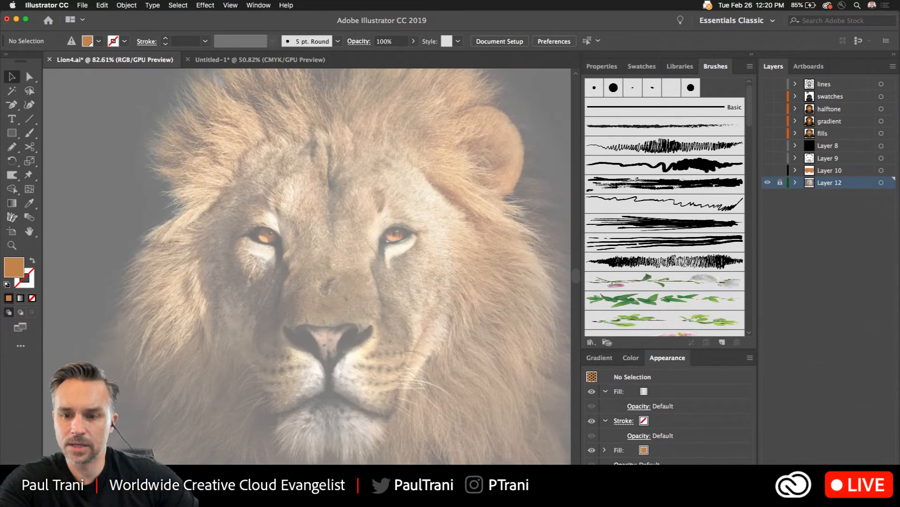
key("super+l")
Step: Bring the Line Halftone 10 brush into Lion4.ai by copying the wavy path from Untitled-1, pasting it on the new layer and deleting it
scroll(629, 275, "down", 15)
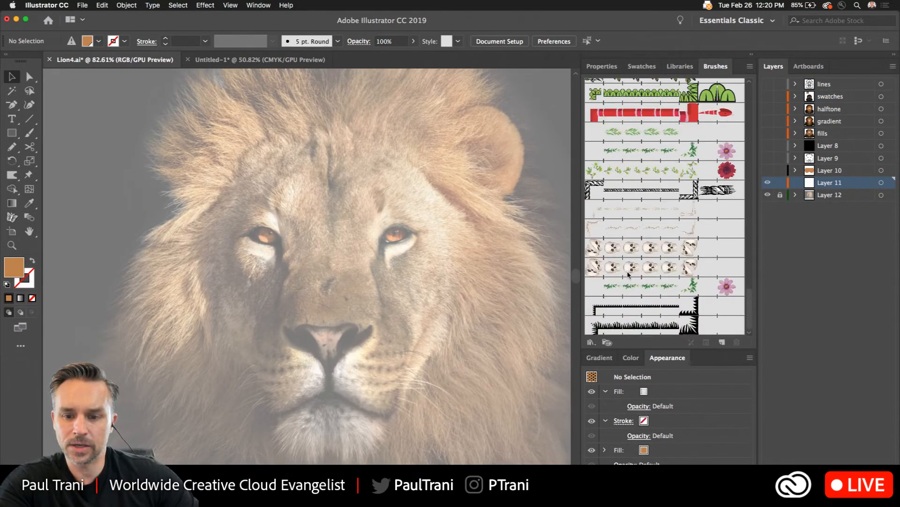
left_click(242, 59)
left_click(312, 248)
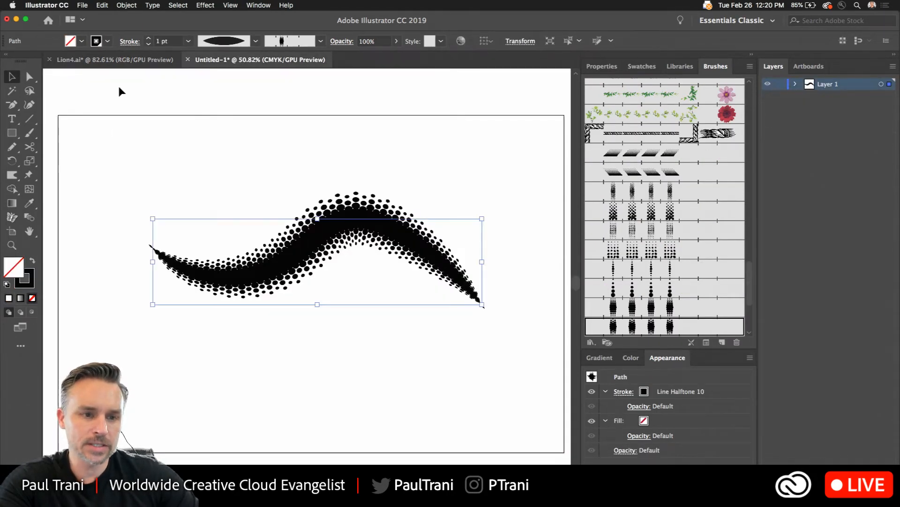
left_click(115, 60)
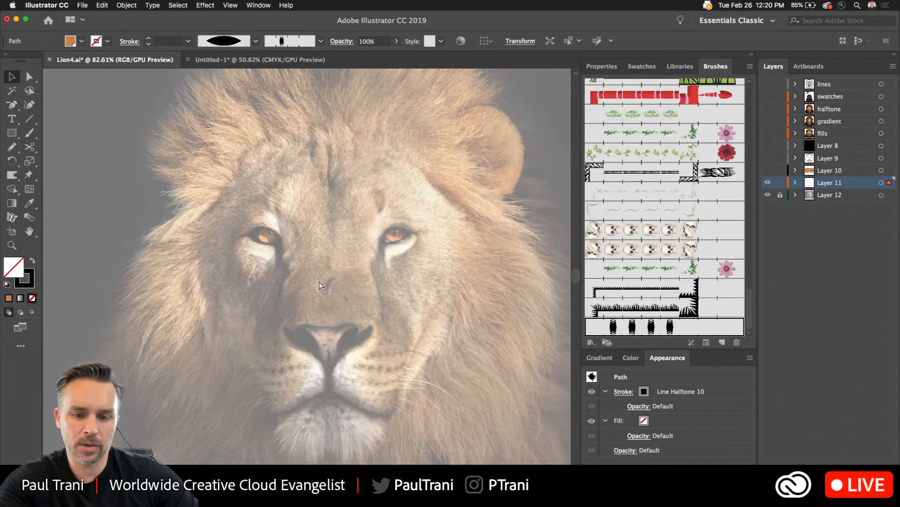
key("cmd+v")
scroll(656, 309, "down", 1)
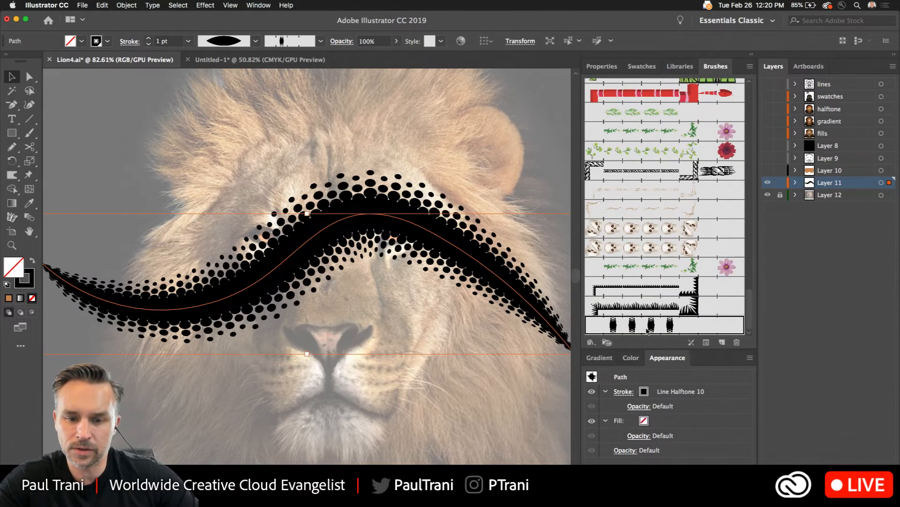
scroll(263, 280, "up", 5)
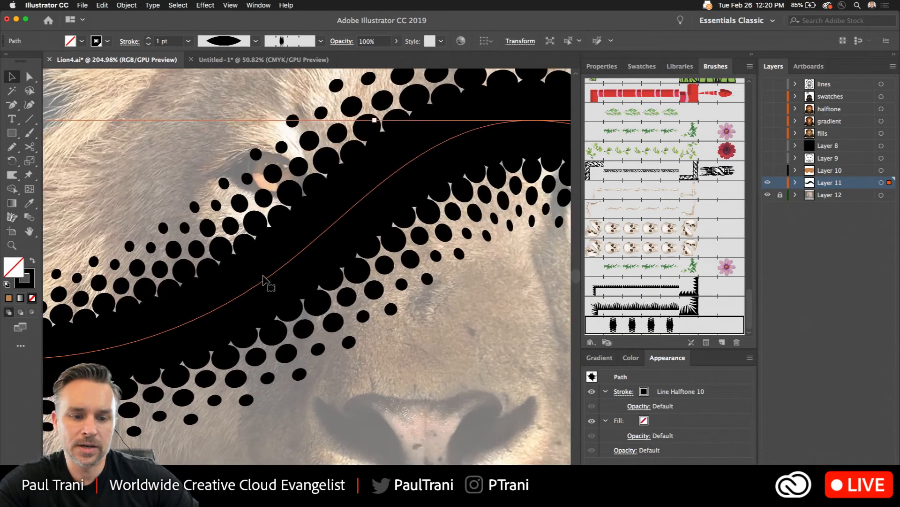
scroll(264, 281, "down", 4)
key("Delete")
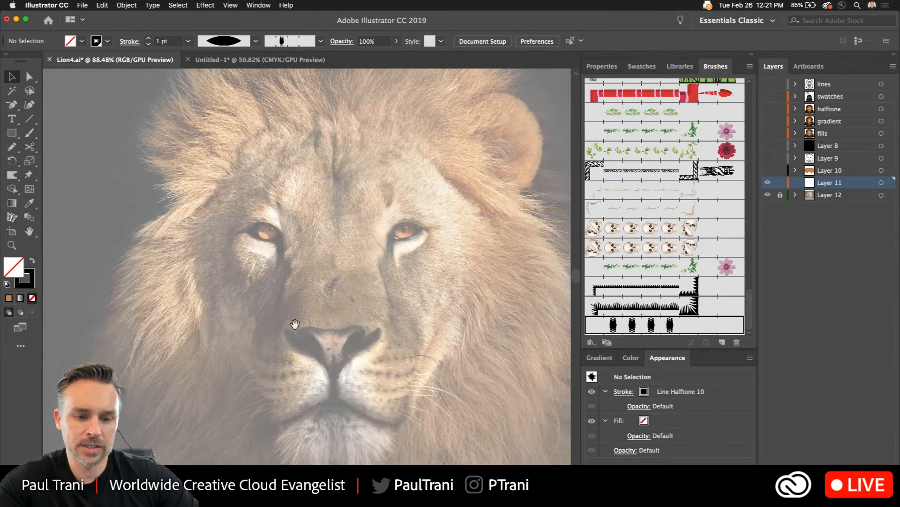
Step: Show Layer 9 and apply the Line Halftone 10 brush to the lion's muzzle outline with a 0.25 pt stroke
left_click_drag(295, 324, 289, 230)
scroll(292, 233, "up", 3)
left_click_drag(193, 240, 225, 252)
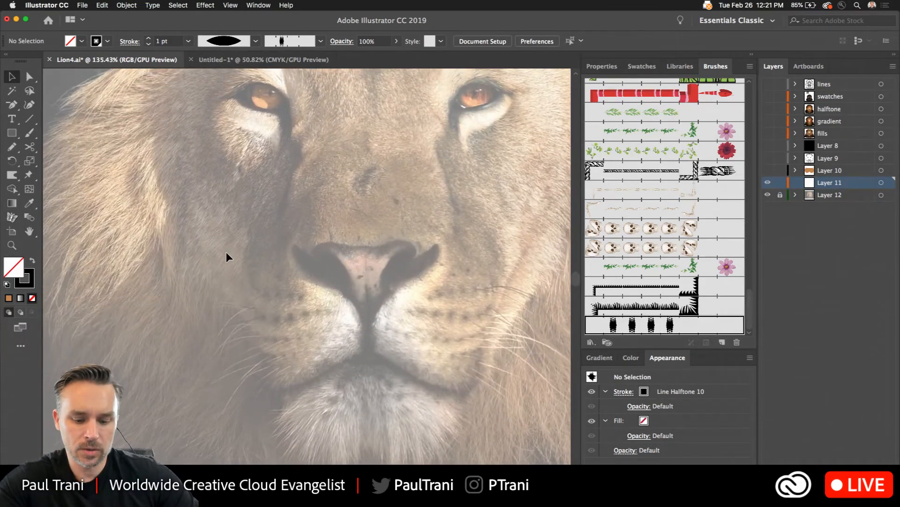
left_click(768, 158)
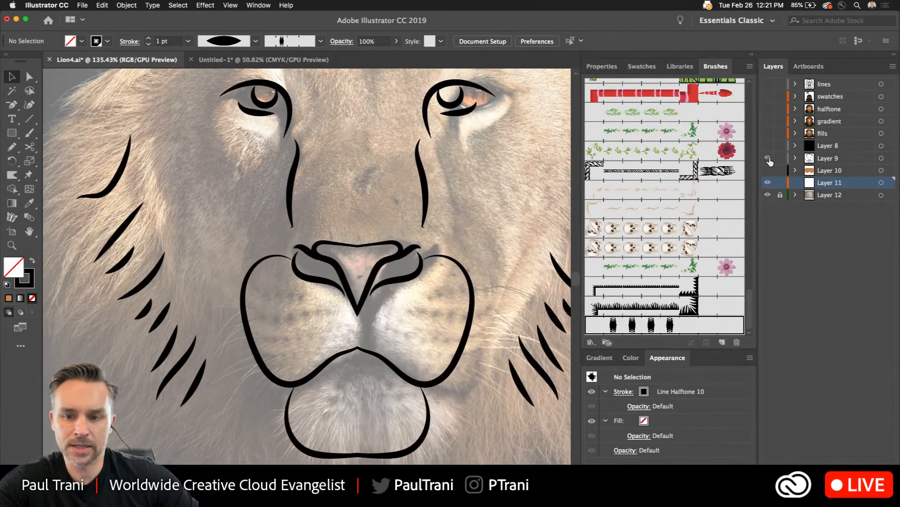
left_click(818, 158)
left_click(243, 324)
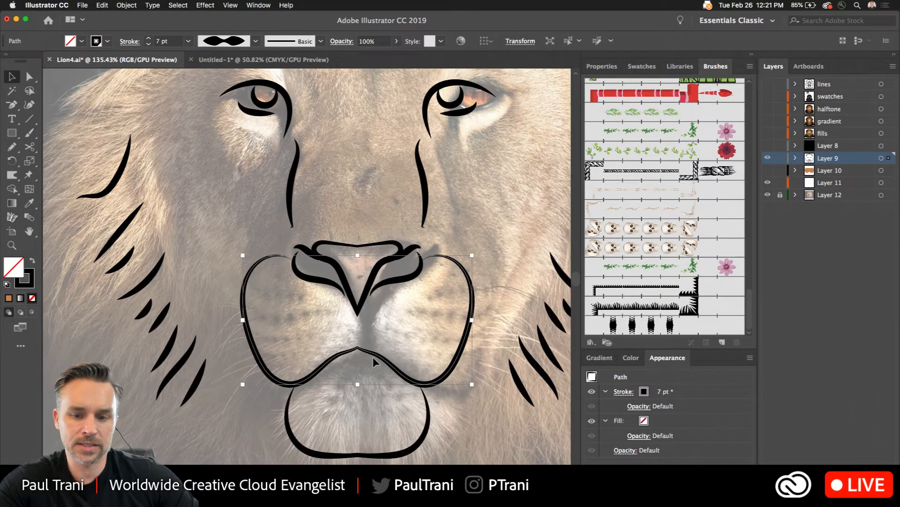
left_click(630, 328)
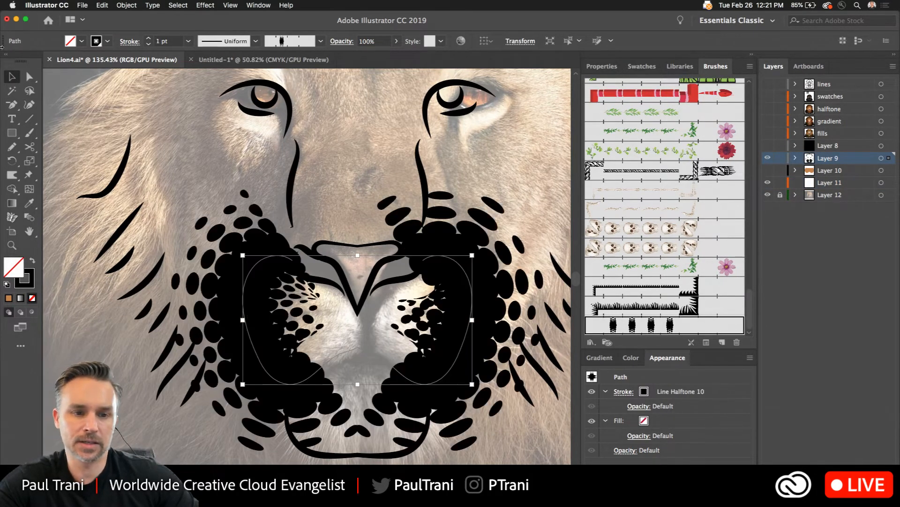
left_click(148, 45)
left_click(148, 46)
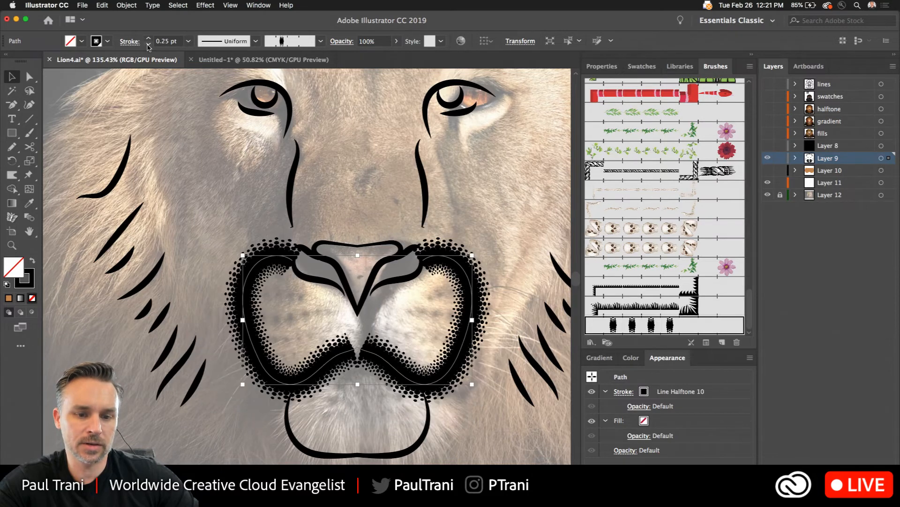
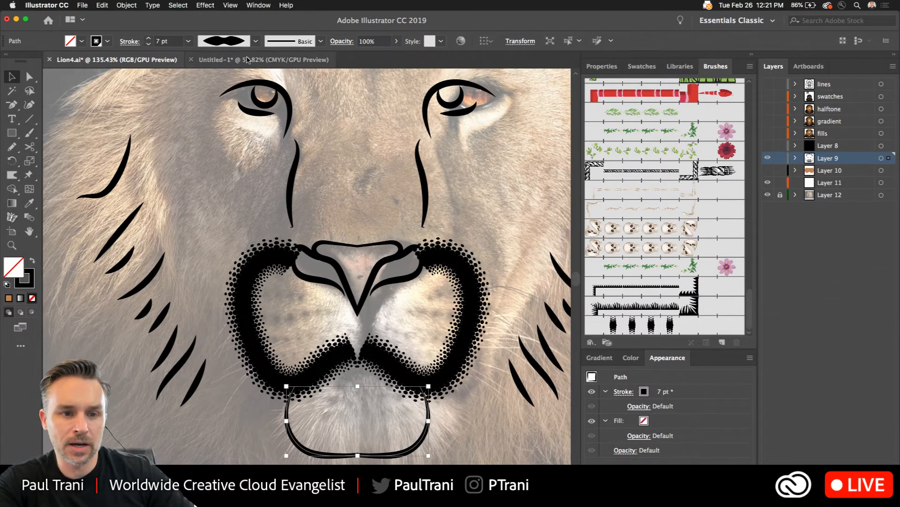
Step: Try several halftone brushes on the wavy path in Untitled-1, settle on Line Halftone 5, and return to Lion4.ai
left_click(249, 60)
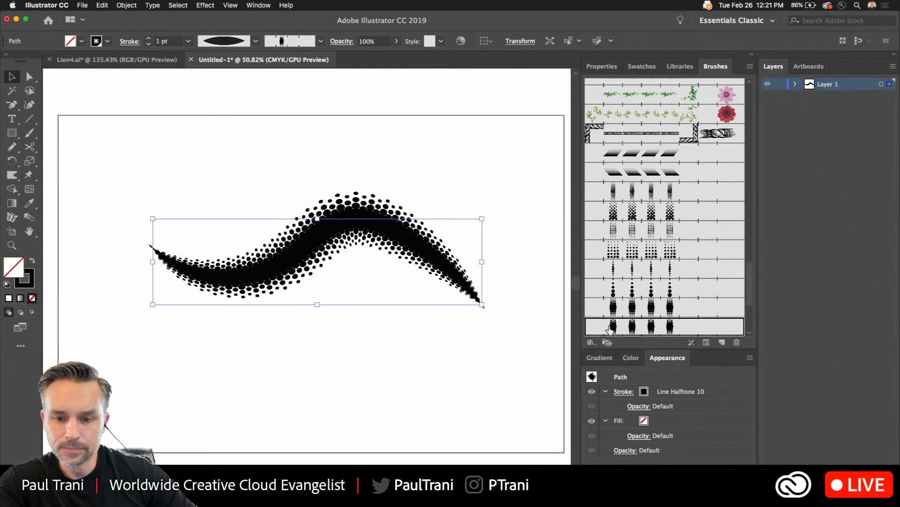
left_click(627, 295)
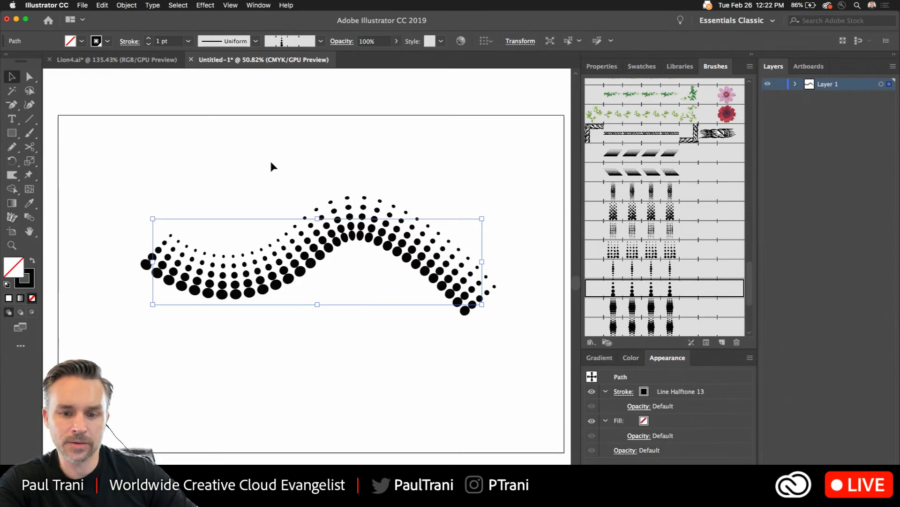
left_click(614, 232)
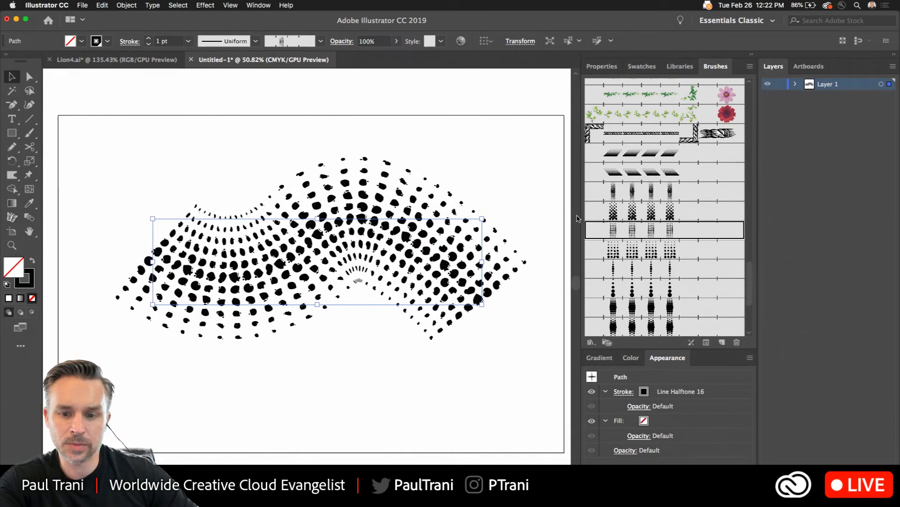
left_click(617, 215)
left_click(623, 190)
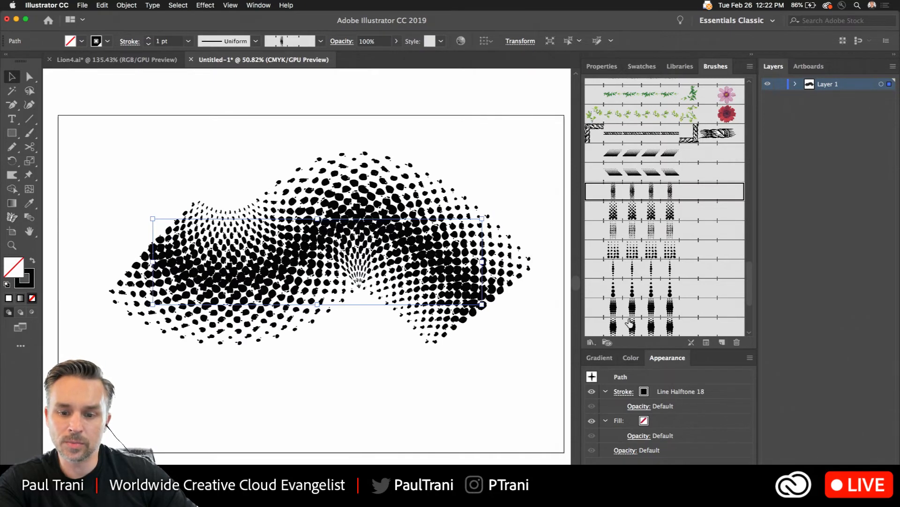
left_click(629, 326)
scroll(629, 326, "down", 5)
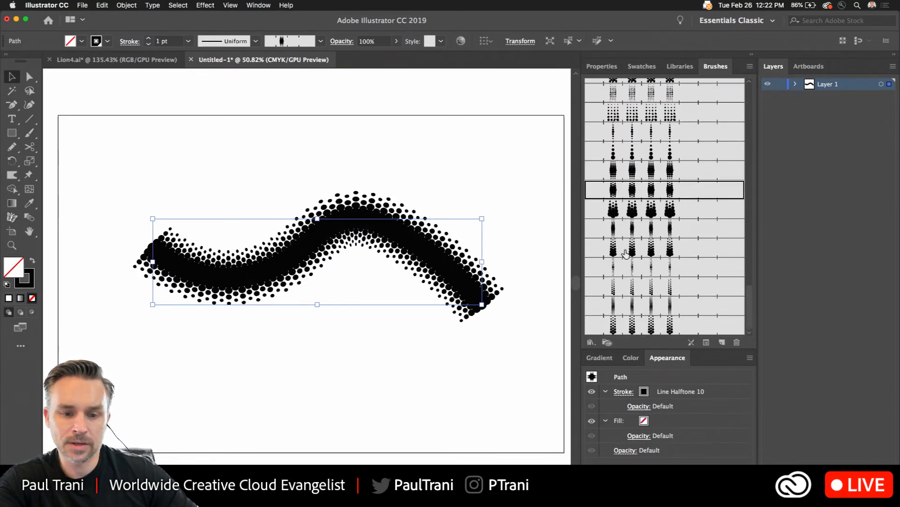
left_click(628, 252)
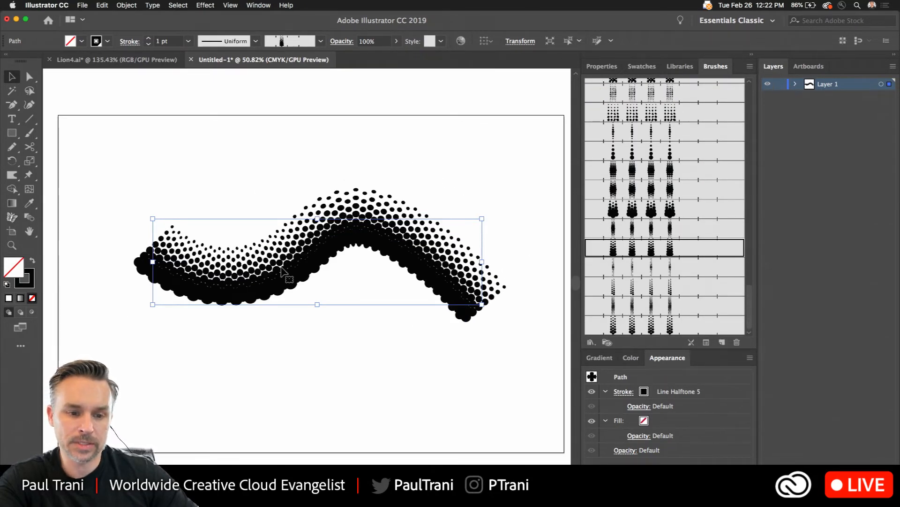
left_click(111, 60)
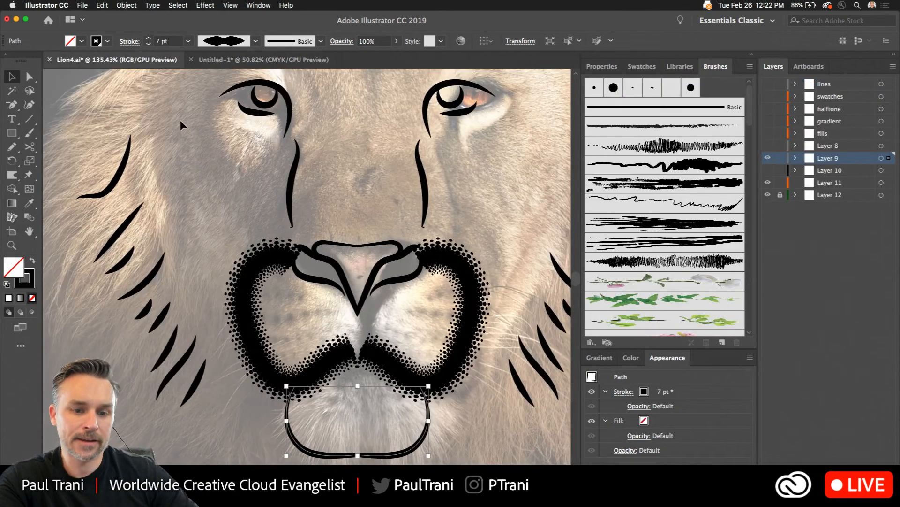
Step: Bring the Line Halftone 5 brush into Lion4.ai by pasting and deleting the copied path, and apply it to the lion's chin outline at 0.25 pt
key("super+v")
key("Delete")
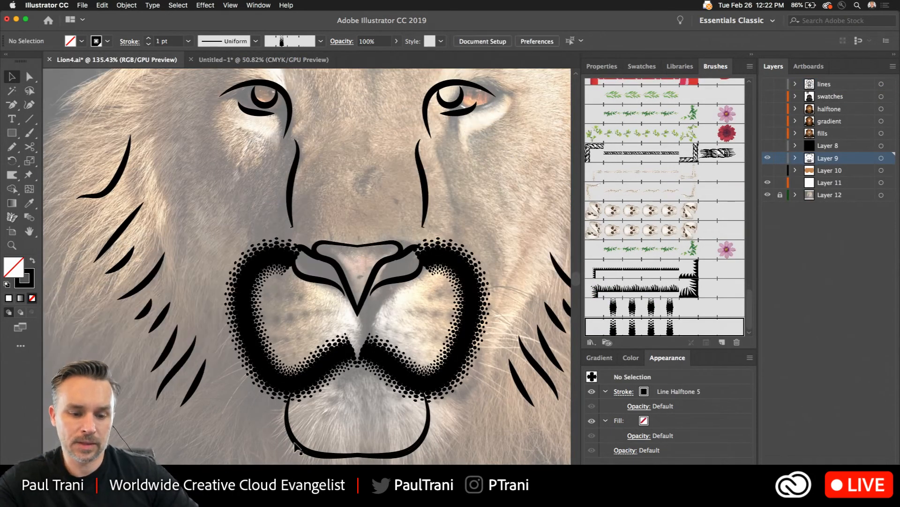
left_click(297, 448)
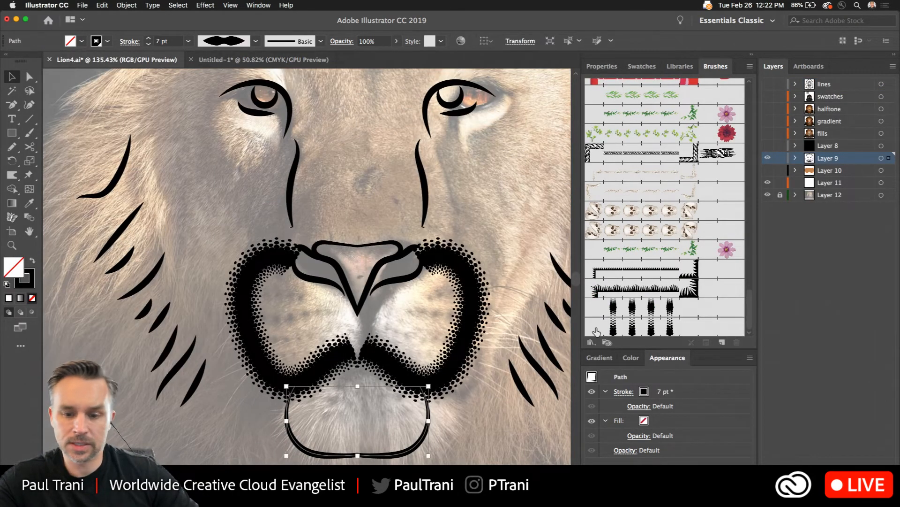
left_click(619, 326)
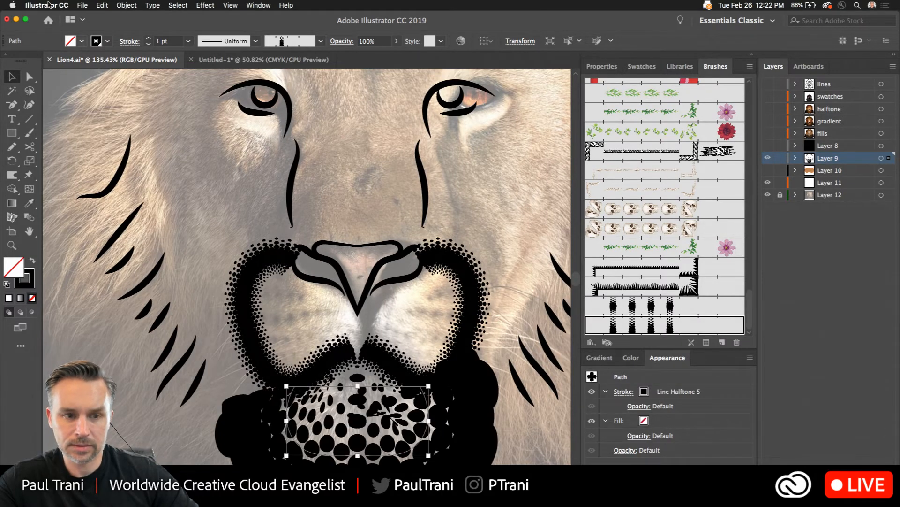
left_click(148, 44)
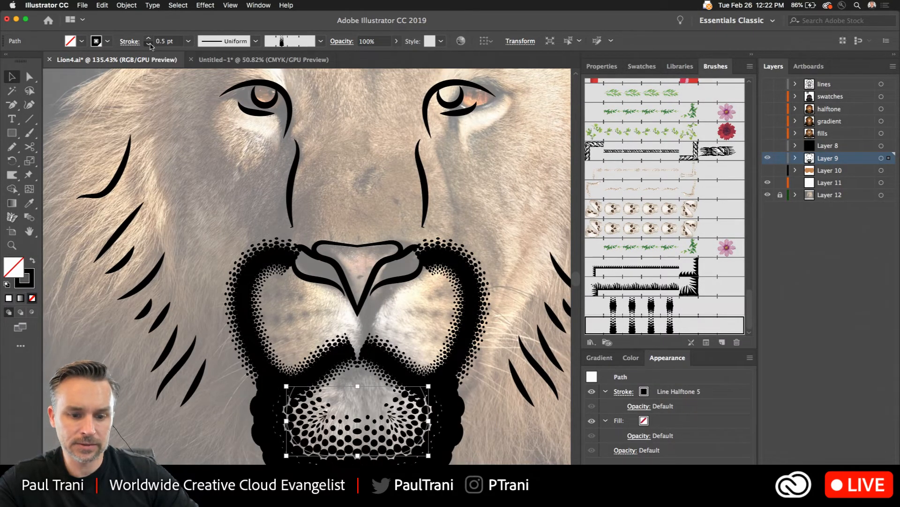
left_click(149, 44)
left_click(149, 44)
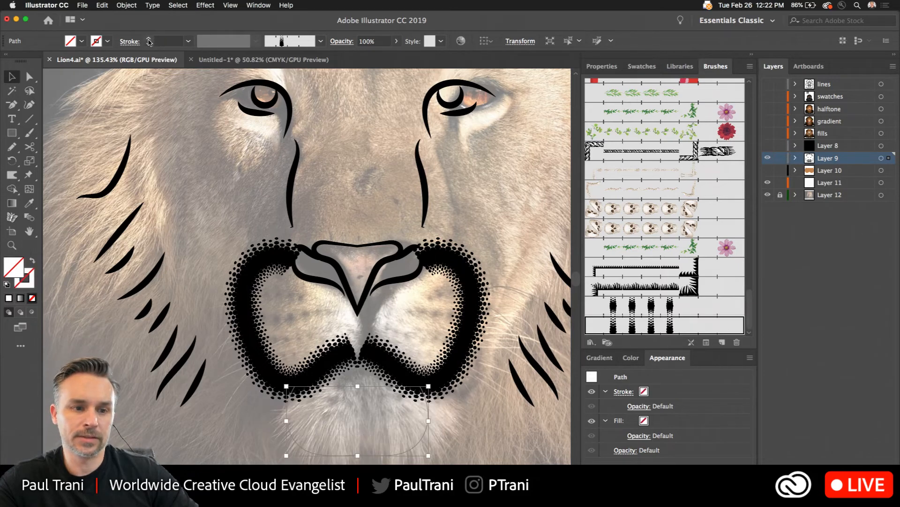
left_click(148, 38)
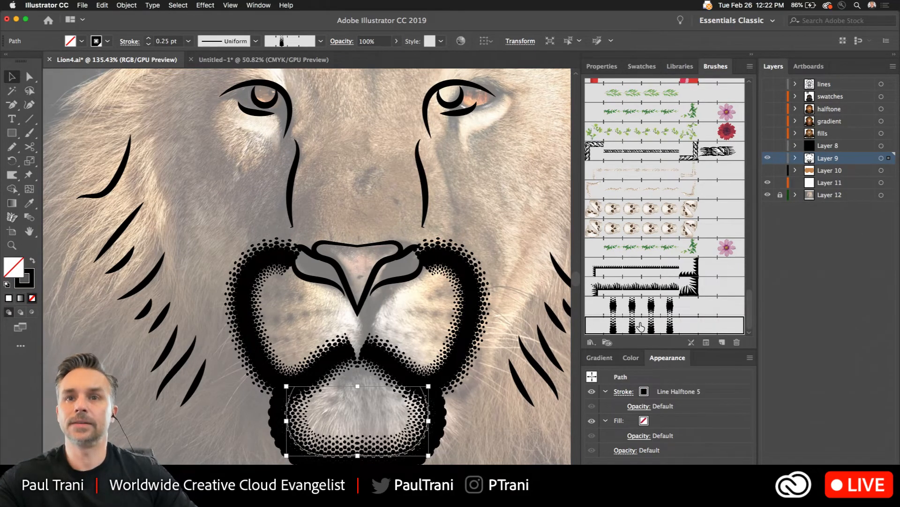
Step: Deselect the chin outline, show Layer 8 and the halftone and lines layers, and make halftone the active layer
left_click(241, 194)
left_click_drag(241, 194, 203, 210)
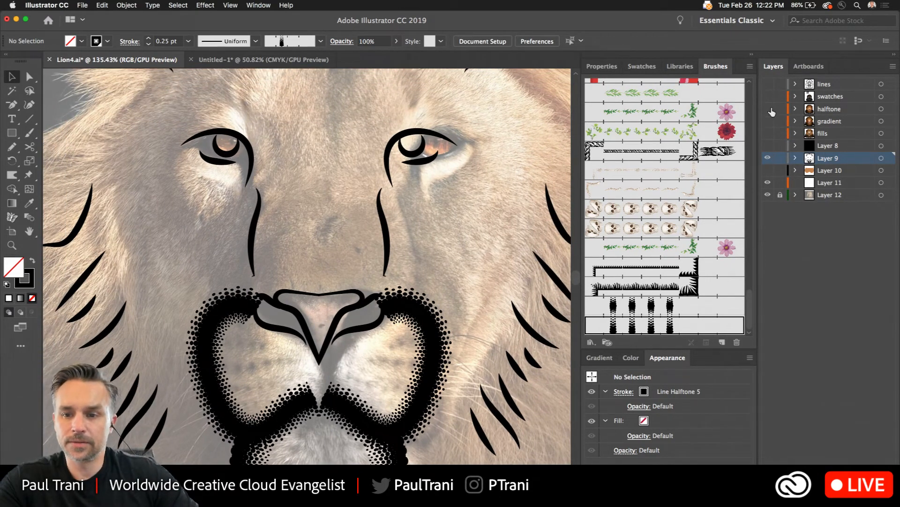
left_click(767, 145)
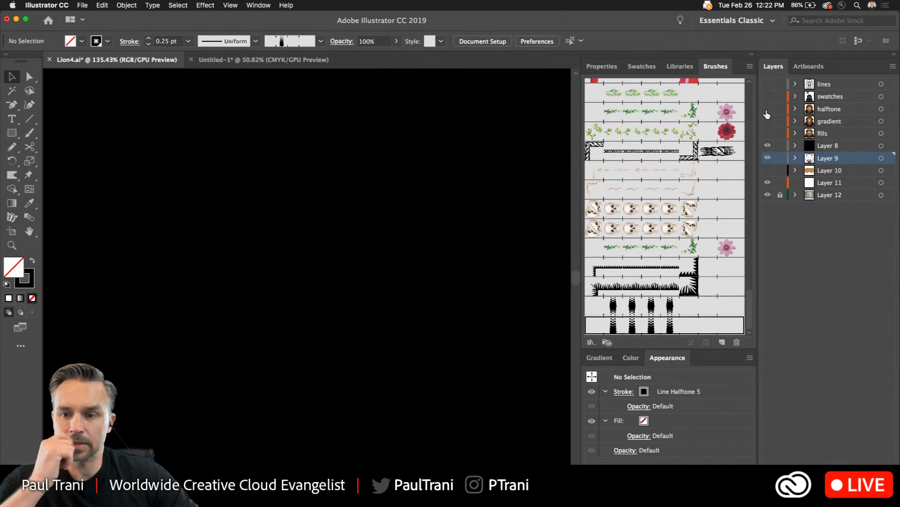
left_click(768, 108)
left_click(829, 109)
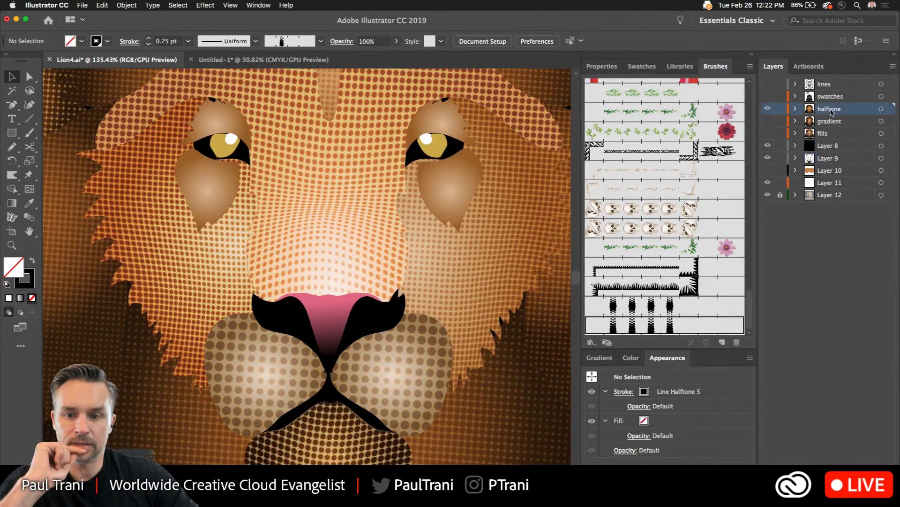
left_click(768, 84)
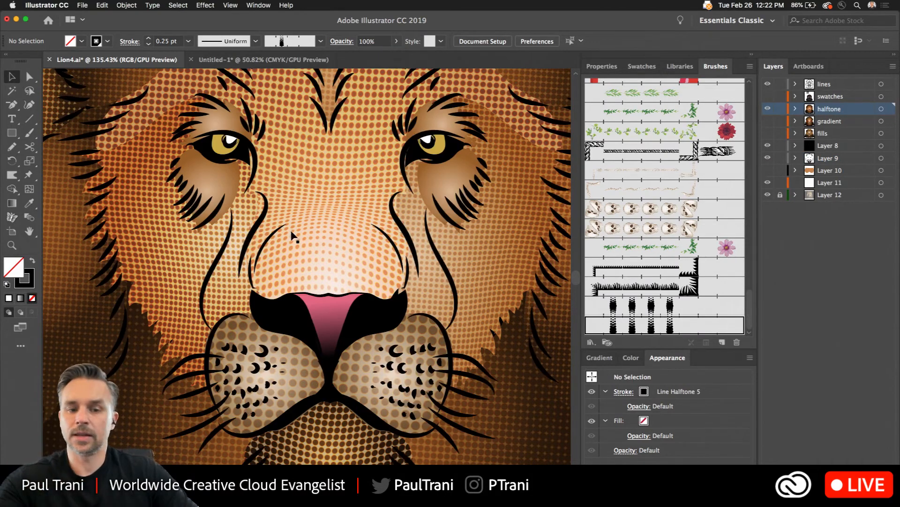
scroll(293, 236, "down", 5)
scroll(298, 159, "up", 3)
scroll(298, 160, "left", 2)
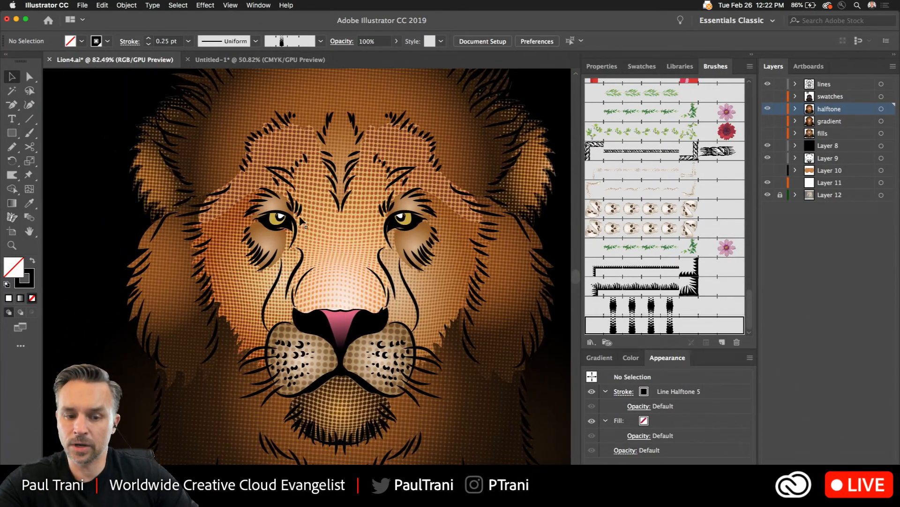
scroll(352, 270, "right", 2)
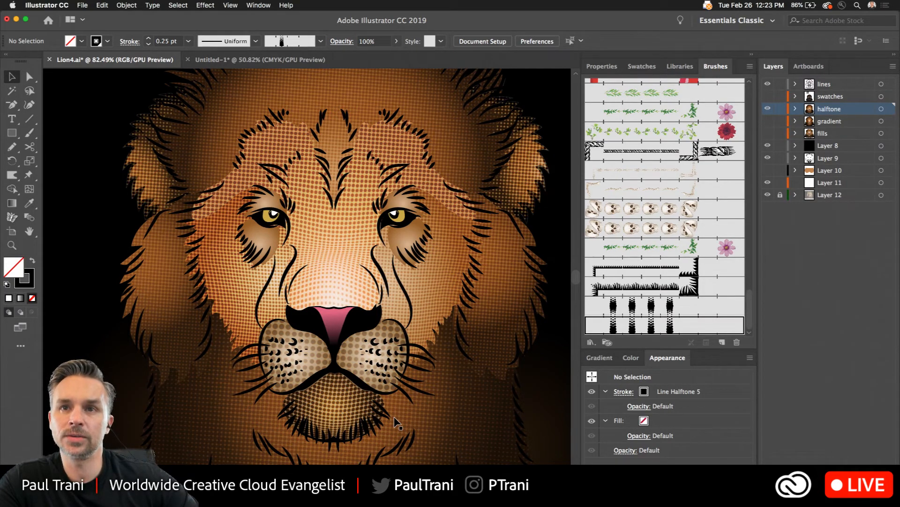
Step: Open AllYouNeed.ai from the New Document Profiles folder in Illustrator and bring its pattern artwork into view
left_click(126, 215)
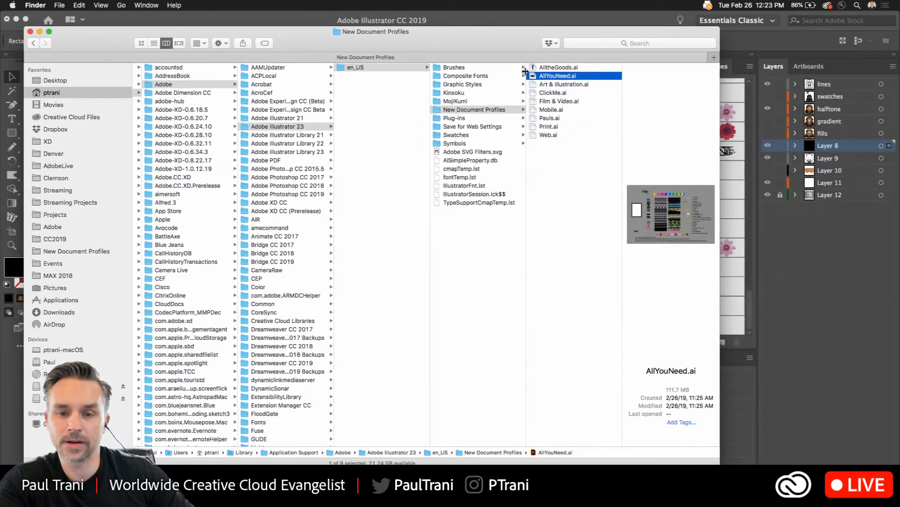
key("super+Tab")
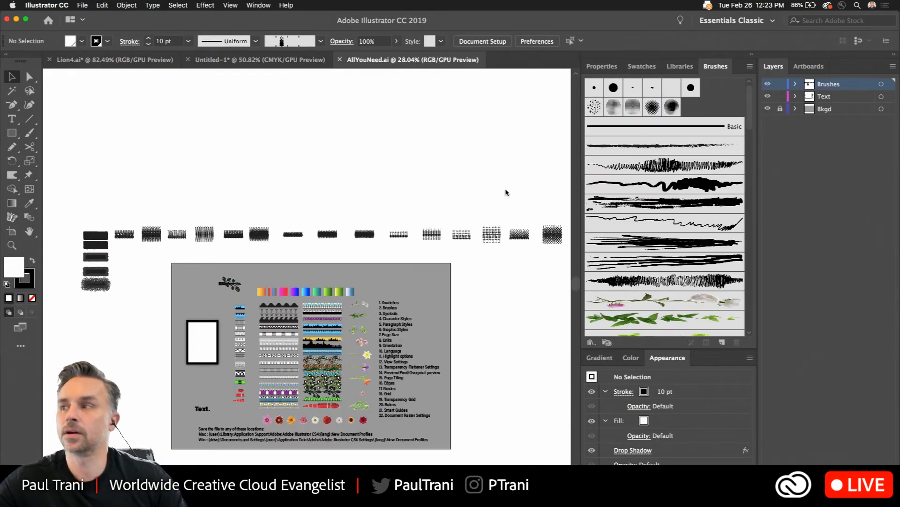
left_click_drag(313, 309, 364, 309)
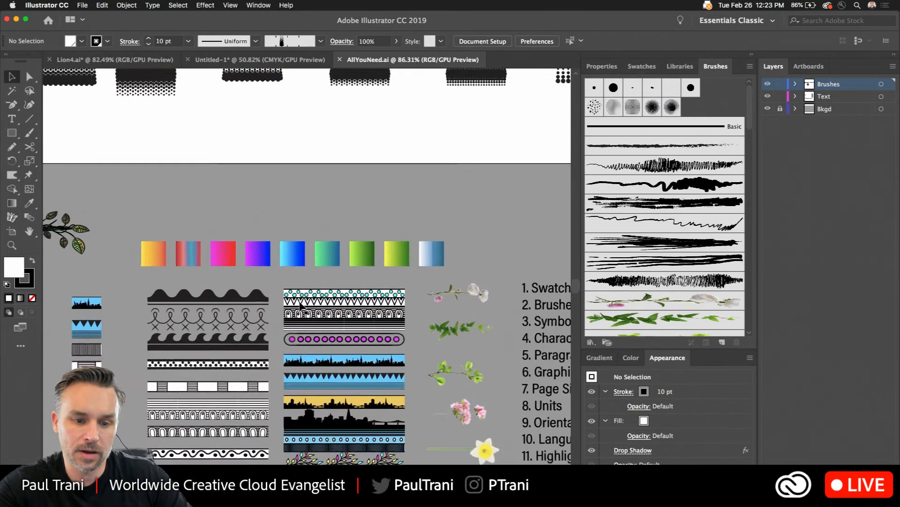
left_click_drag(166, 300, 202, 159)
scroll(211, 253, "down", 5)
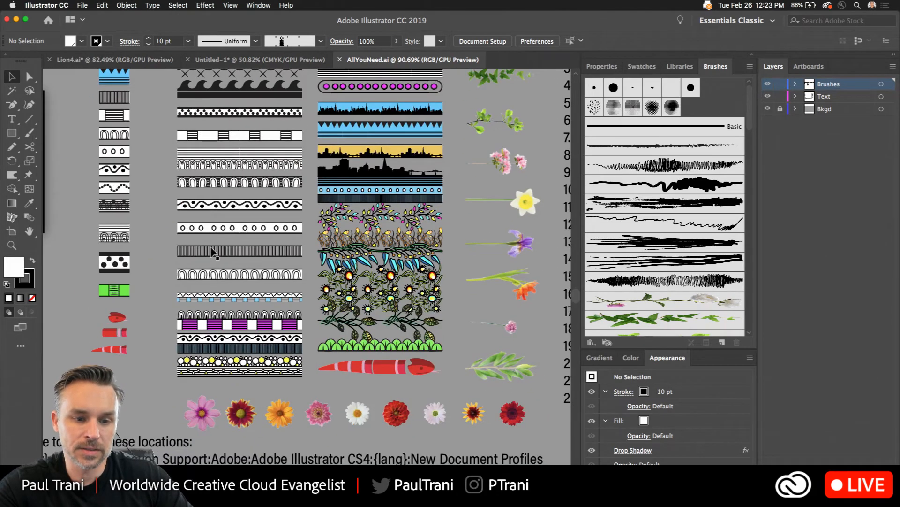
Step: Start a new pattern brush from the small black-and-white dotted tile
left_click(213, 251)
left_click(117, 237)
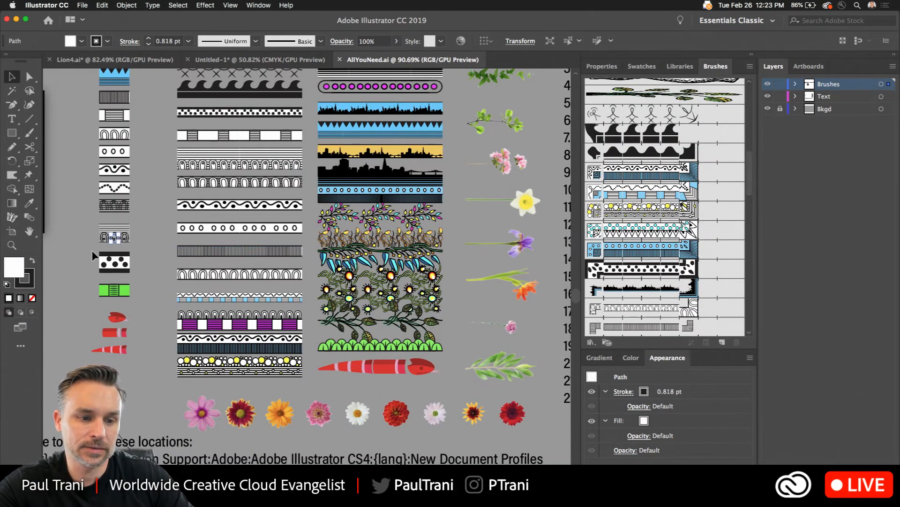
left_click_drag(92, 249, 143, 276)
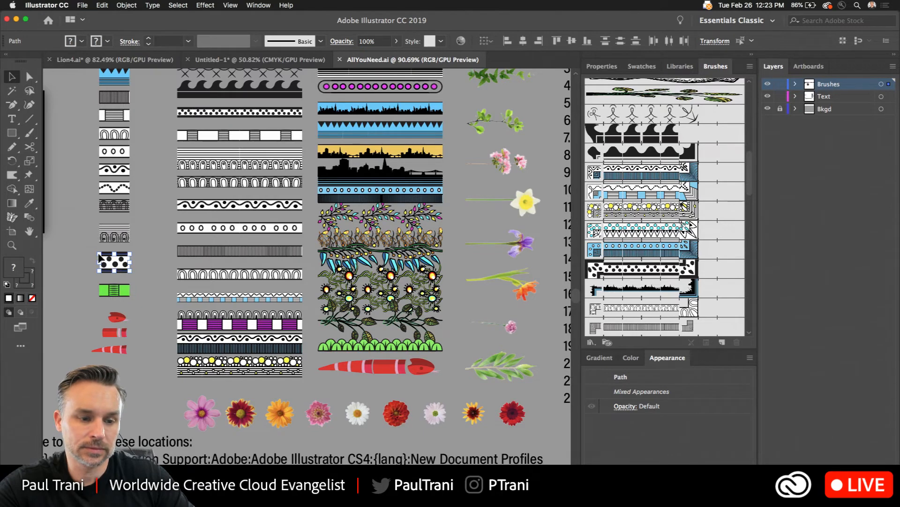
left_click_drag(119, 268, 689, 283)
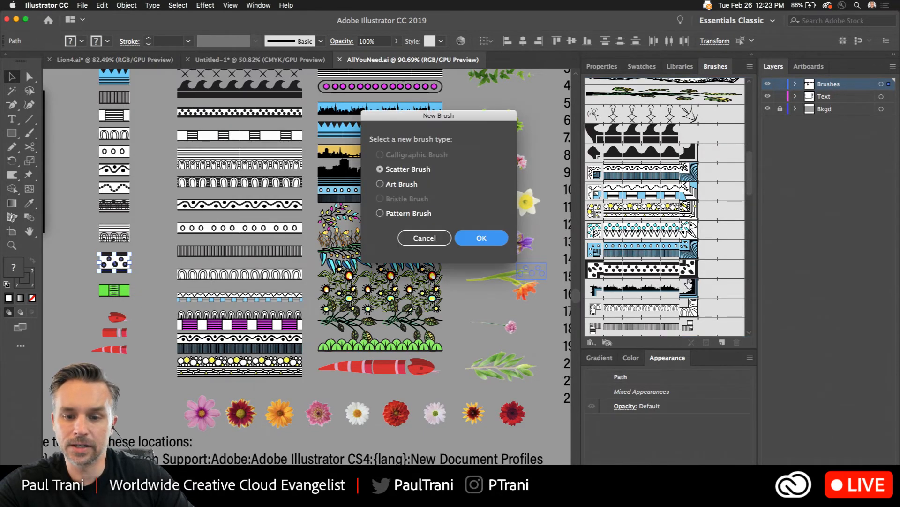
left_click(379, 214)
left_click(479, 238)
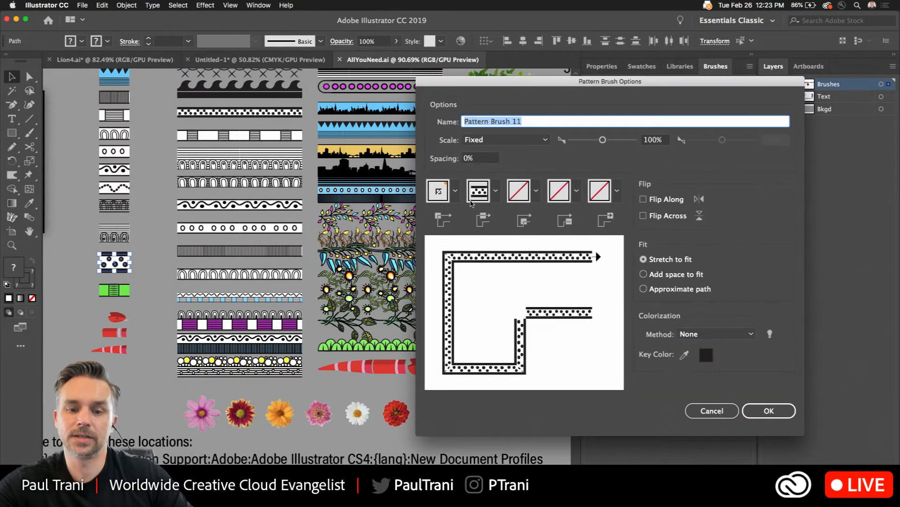
Step: Set the pattern brush's inner corner tile to Auto-Centered and its scale to 64%, and create the brush
left_click(537, 192)
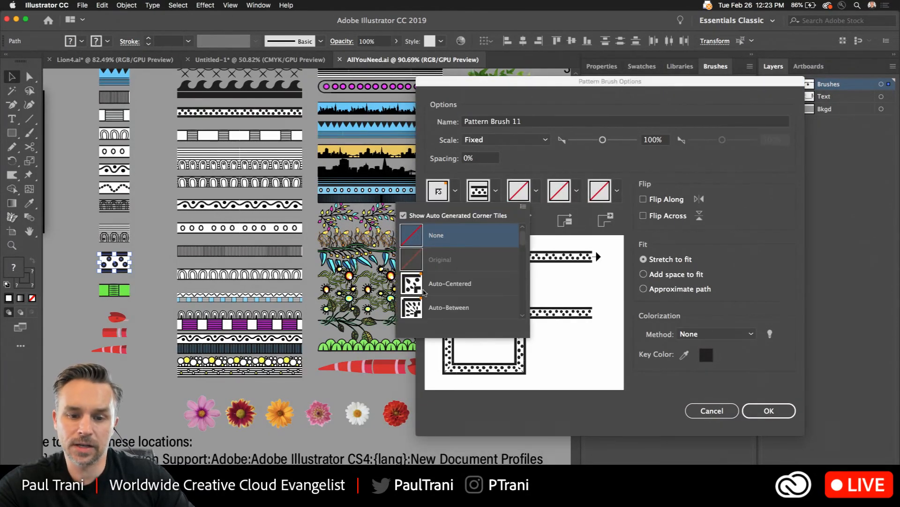
left_click(428, 284)
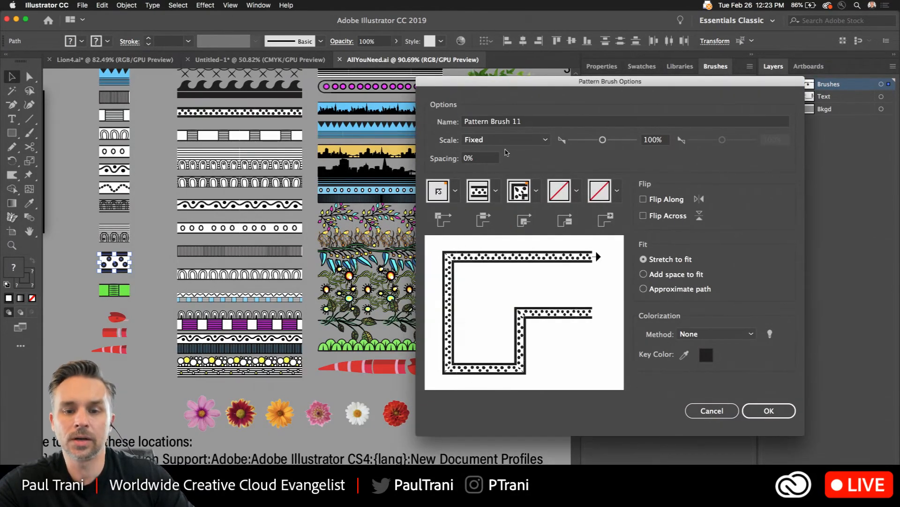
mouse_move(603, 142)
left_mouse_down()
mouse_move(573, 146)
mouse_move(589, 147)
left_mouse_up()
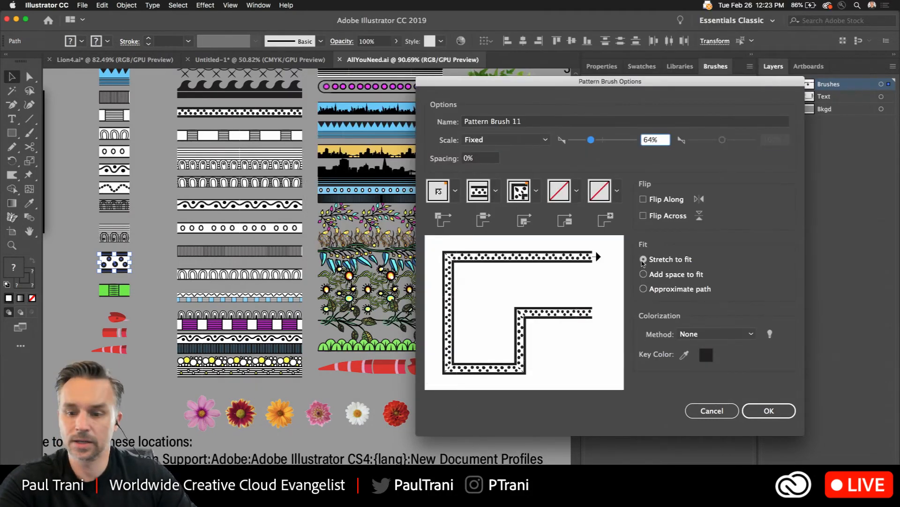
left_click(768, 411)
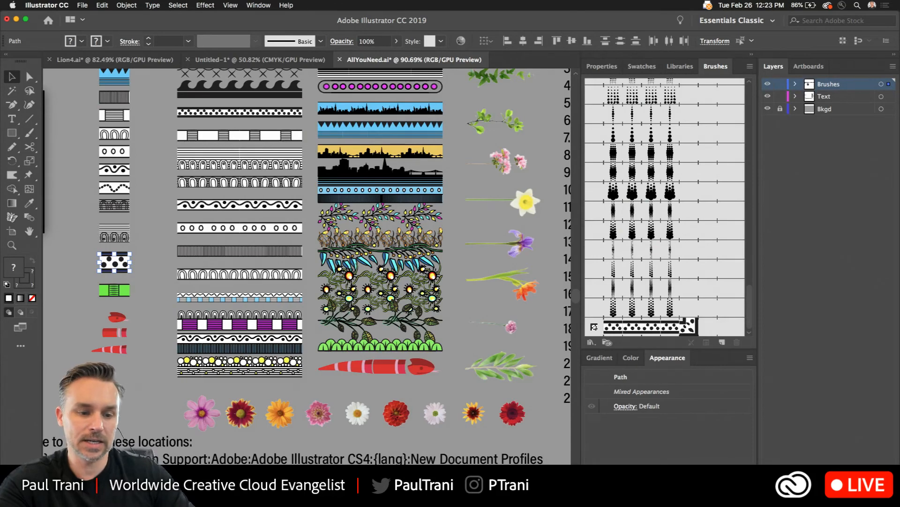
Step: Add the text "FUN!" on the empty canvas above the halftone samples
left_click(143, 302)
mouse_move(144, 302)
left_mouse_down()
mouse_move(165, 322)
mouse_move(263, 506)
left_mouse_up()
left_click_drag(243, 202, 226, 506)
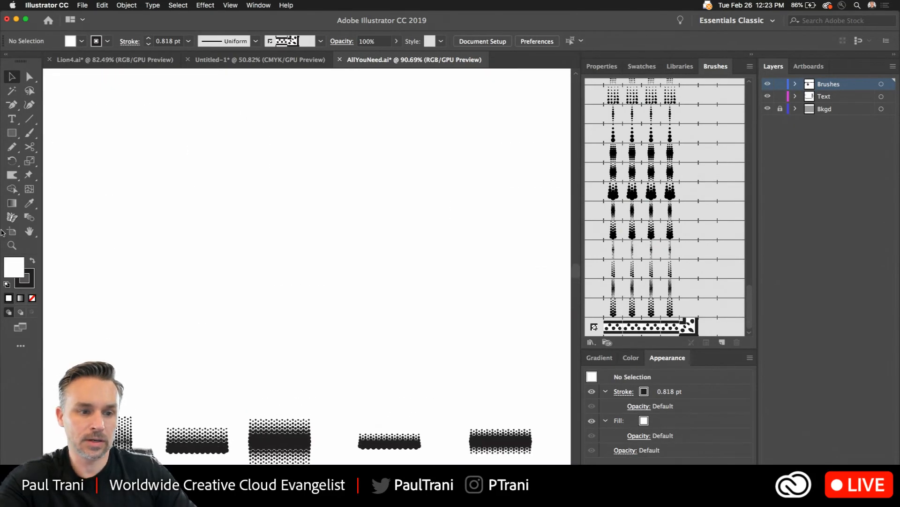
left_click(12, 119)
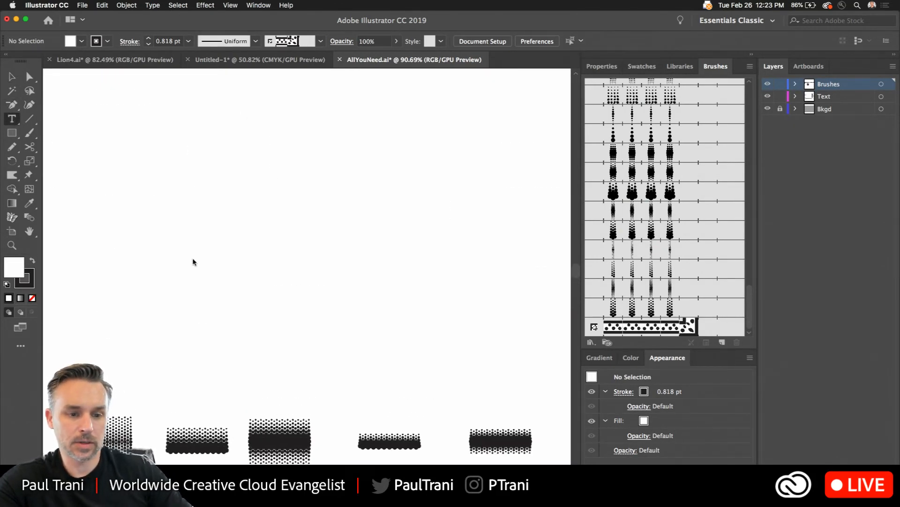
left_click(192, 258)
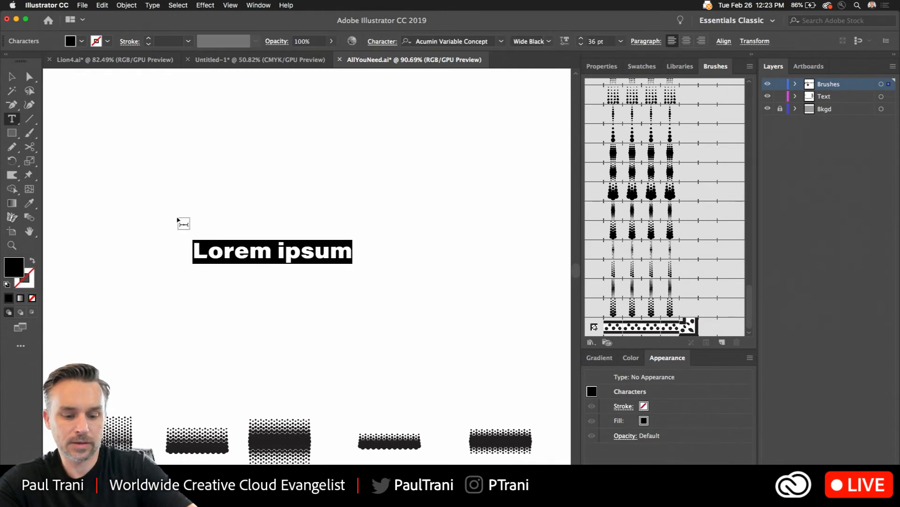
type("FUN!")
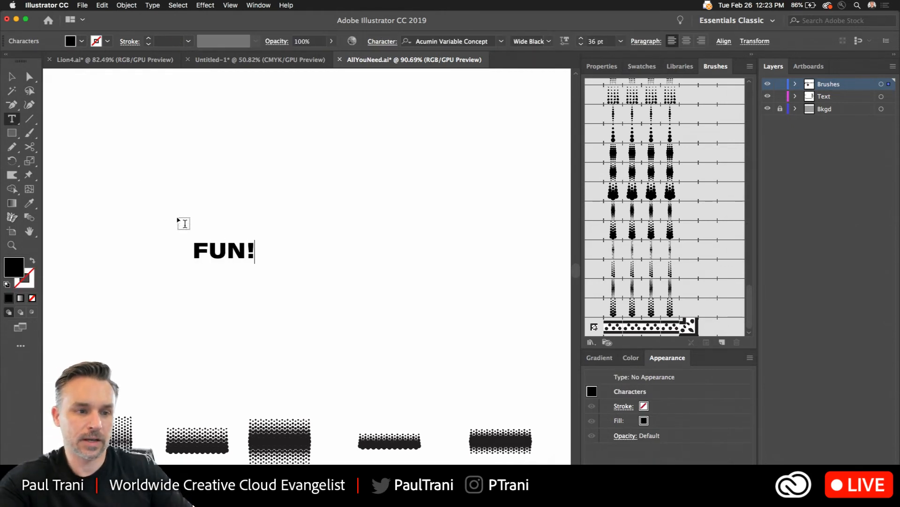
Step: Enlarge the FUN! text to about 212 pt above the halftone samples and give it no fill and a 3 pt black stroke
left_click(12, 76)
left_click_drag(253, 263, 557, 382)
left_click_drag(293, 338, 255, 272)
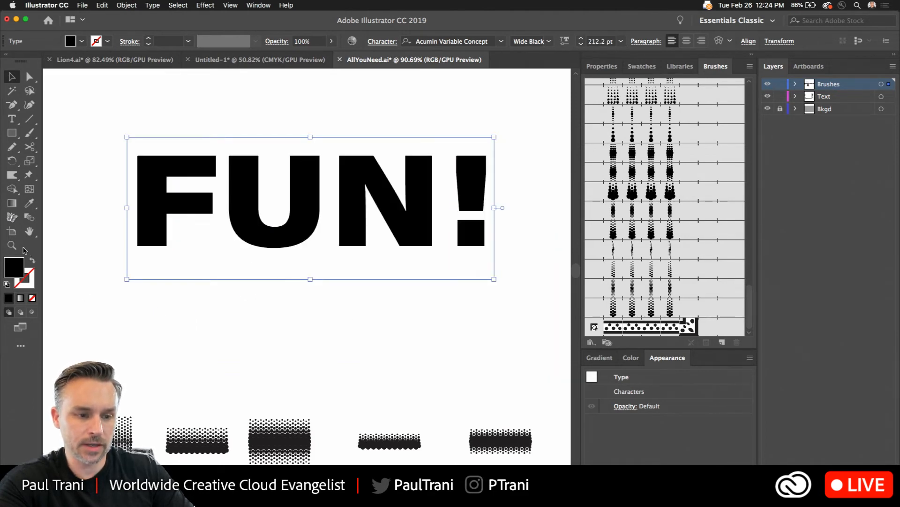
left_click(33, 261)
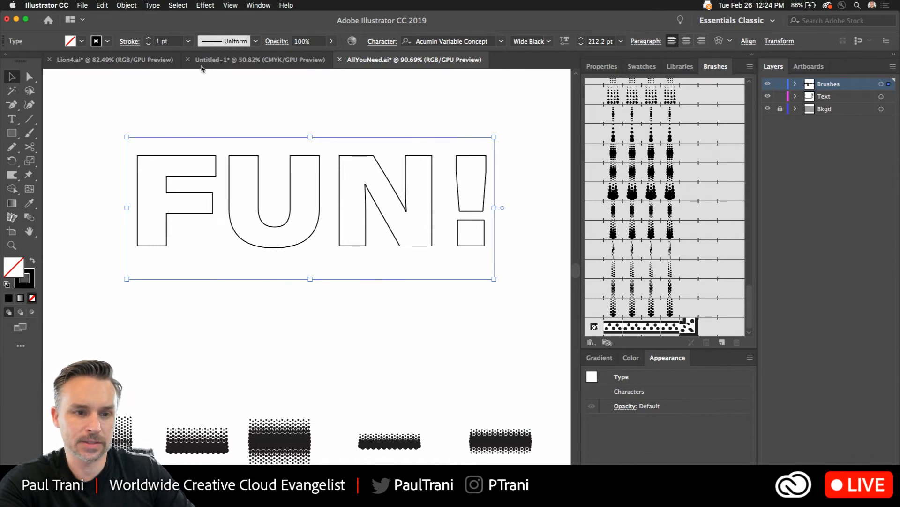
left_click(149, 39)
left_click(148, 39)
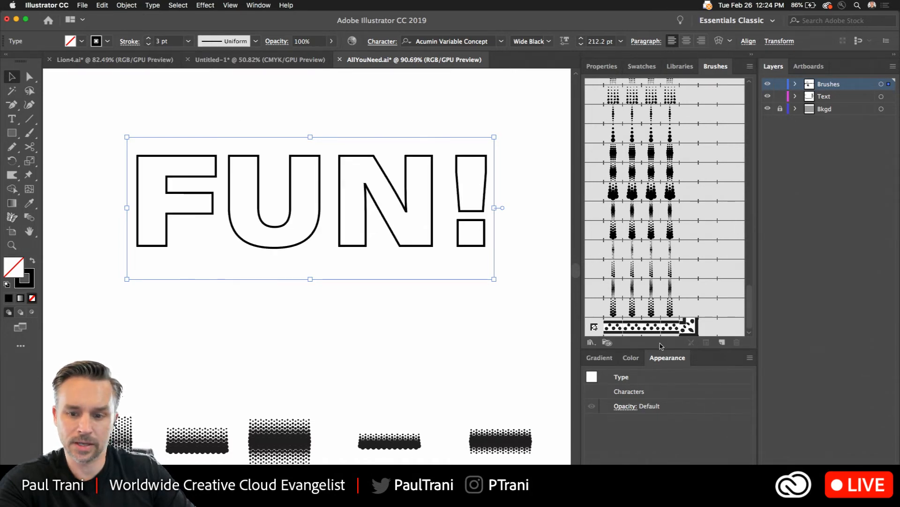
Step: Convert the FUN! text to outlines and apply the new dotted pattern brush to the letters
left_click(154, 5)
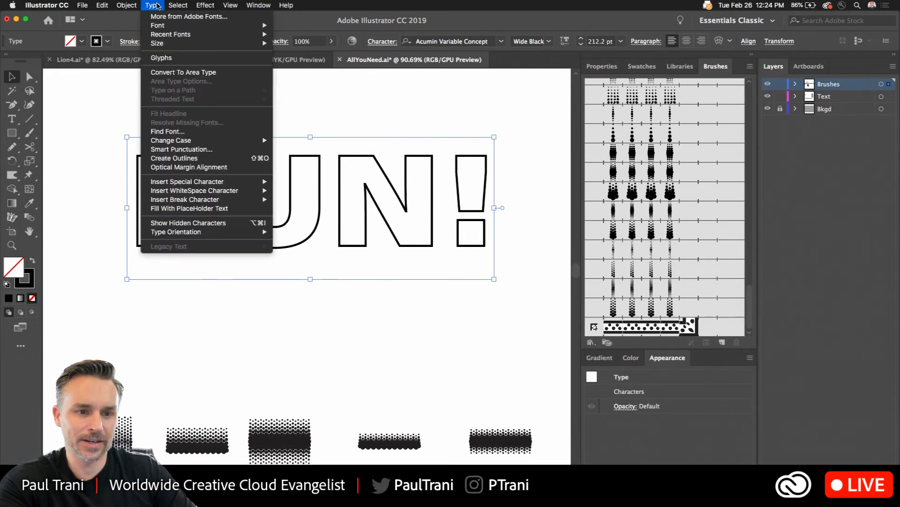
left_click(173, 158)
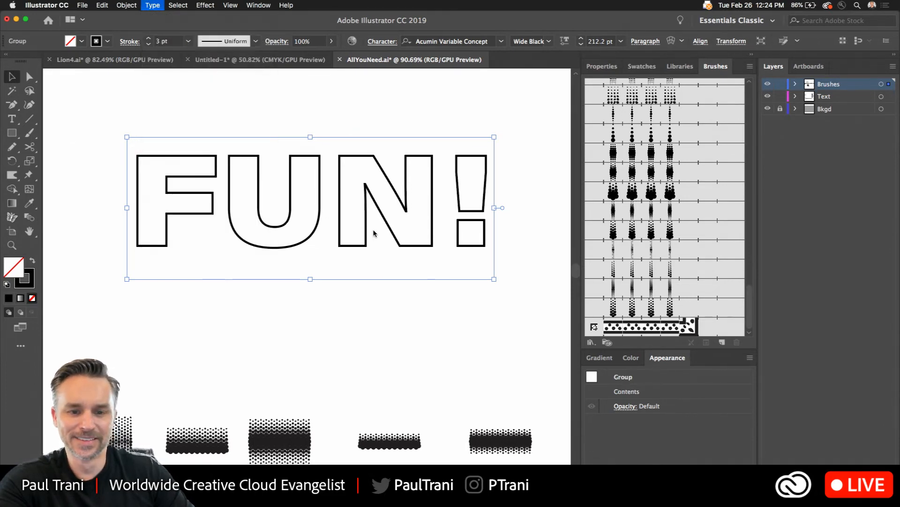
left_click(630, 326)
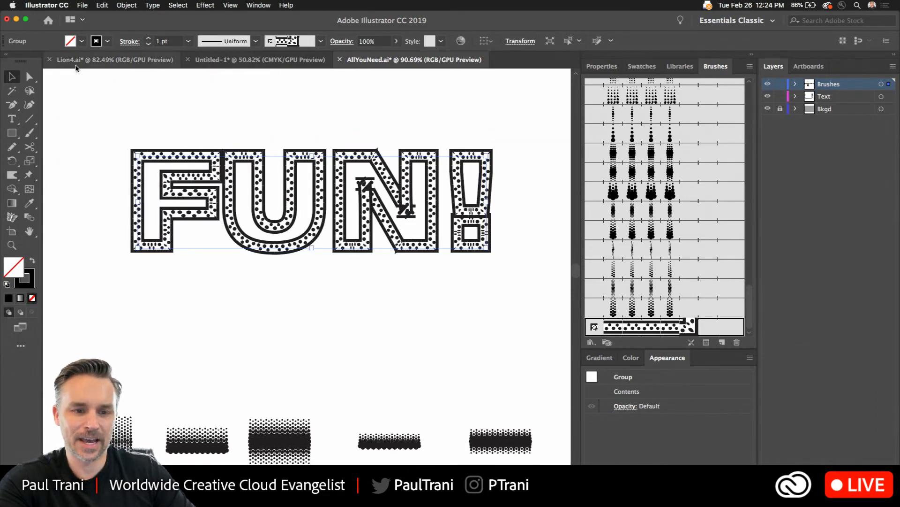
scroll(236, 139, "up", 4)
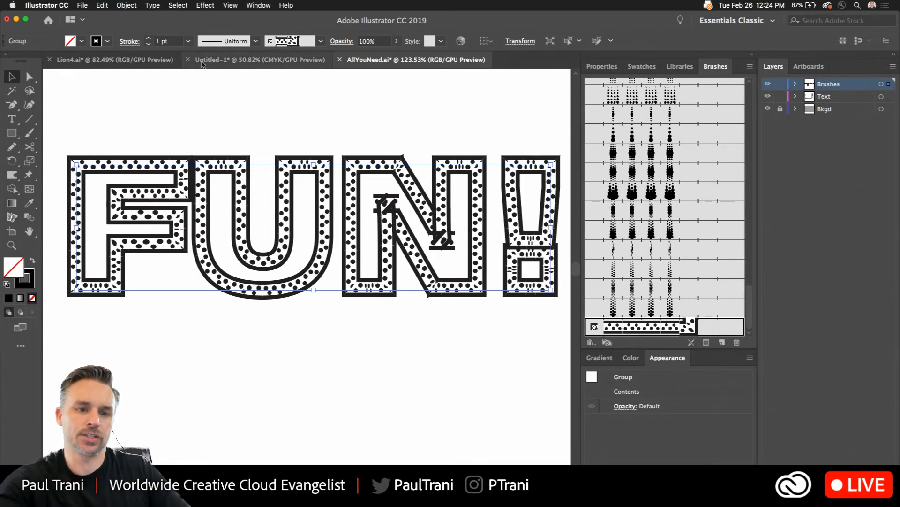
Step: Switch to the Lion4.ai document, hide its halftone layer, and make the fills layer active with the lines layer showing
left_click(256, 59)
left_click(127, 63)
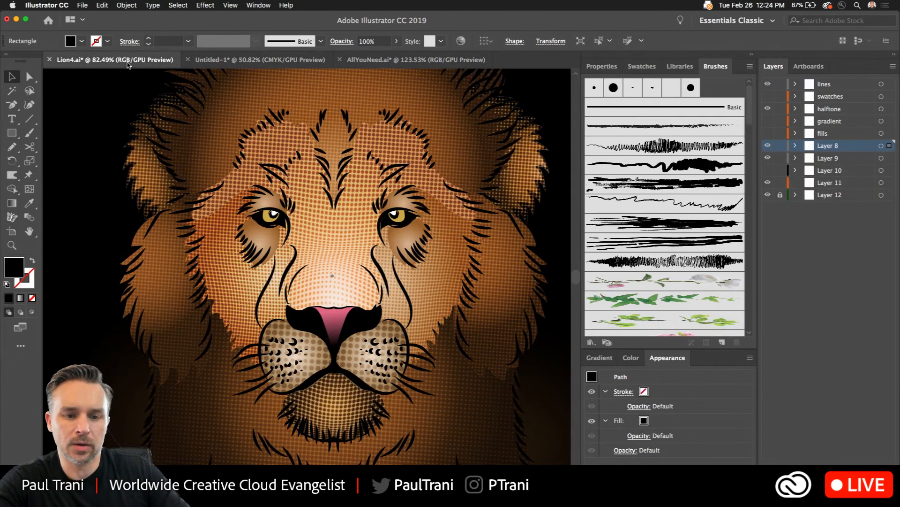
scroll(290, 154, "up", 3)
left_click_drag(290, 154, 264, 166)
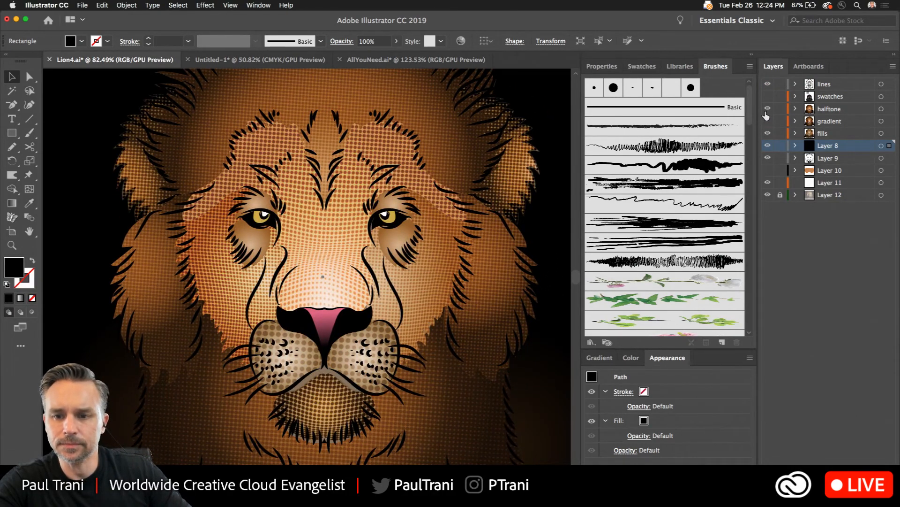
left_click(767, 84)
left_click(767, 108)
left_click(830, 134)
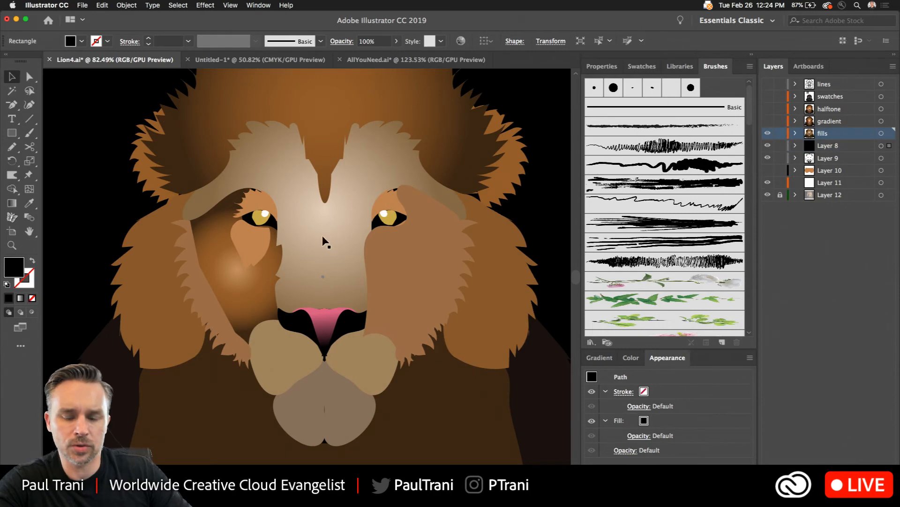
left_click(768, 83)
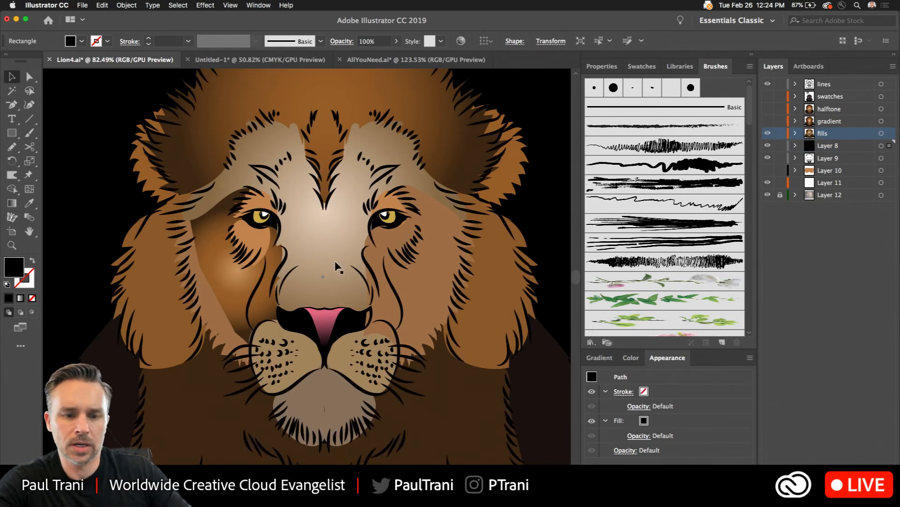
Step: Change the gradient of the lion's central forehead-and-nose shape to a freeform gradient drawn with points
left_click(306, 232)
scroll(304, 210, "up", 3)
scroll(304, 210, "down", 1)
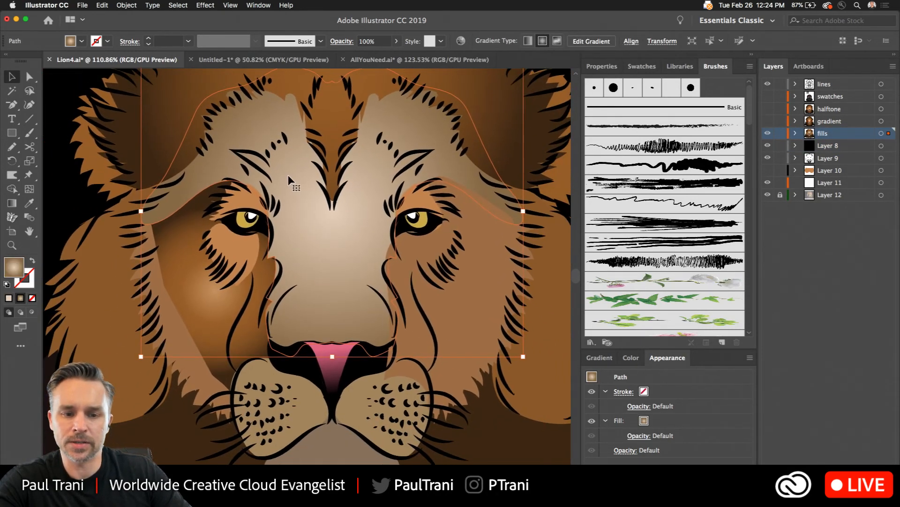
left_click(12, 202)
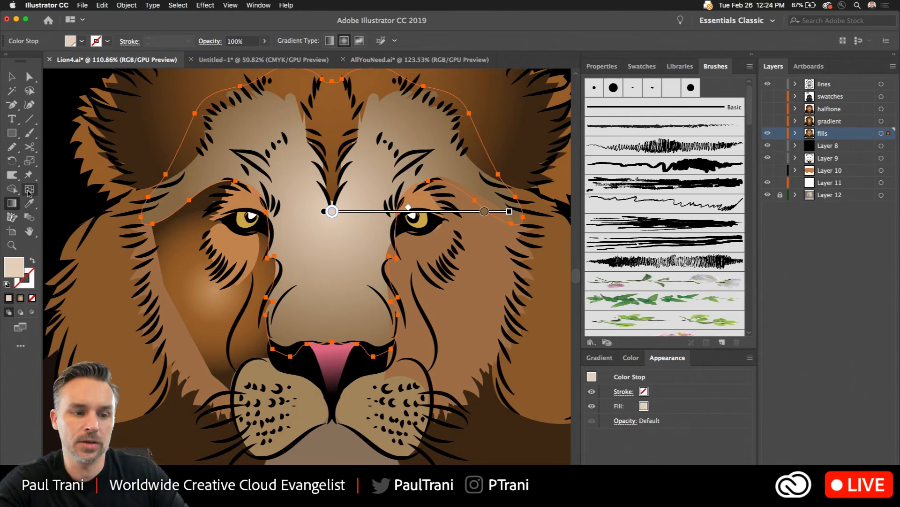
left_click(602, 358)
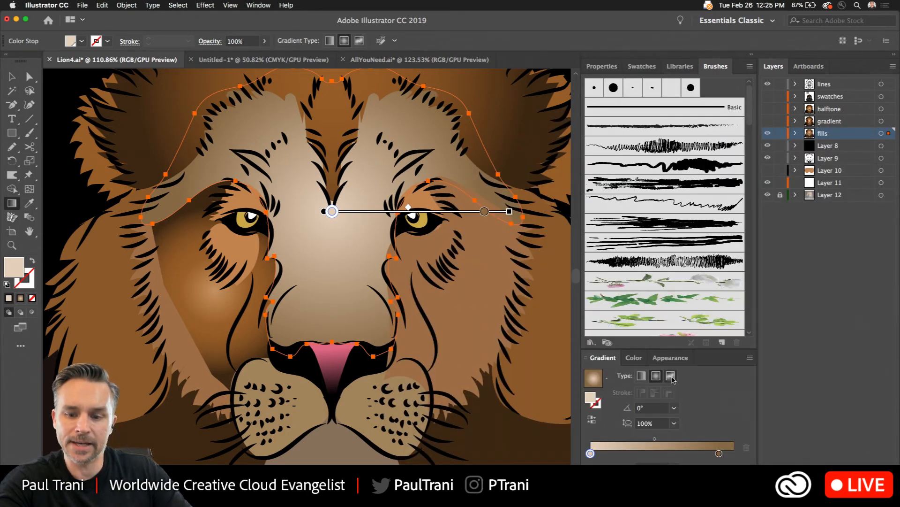
left_click(672, 429)
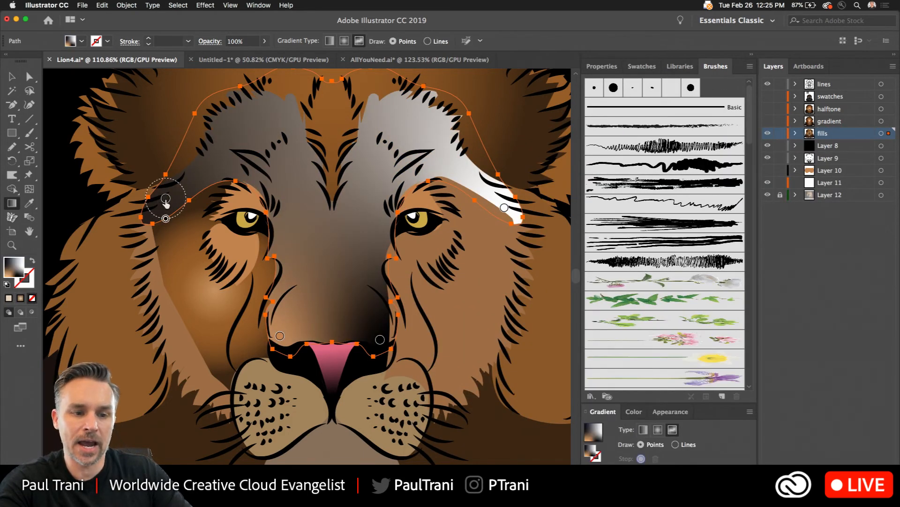
Step: Move the dark color stop onto the forehead above the left eye and color it with the R=159 G=90 B=21 swatch
left_click_drag(166, 198, 251, 130)
double_click(251, 131)
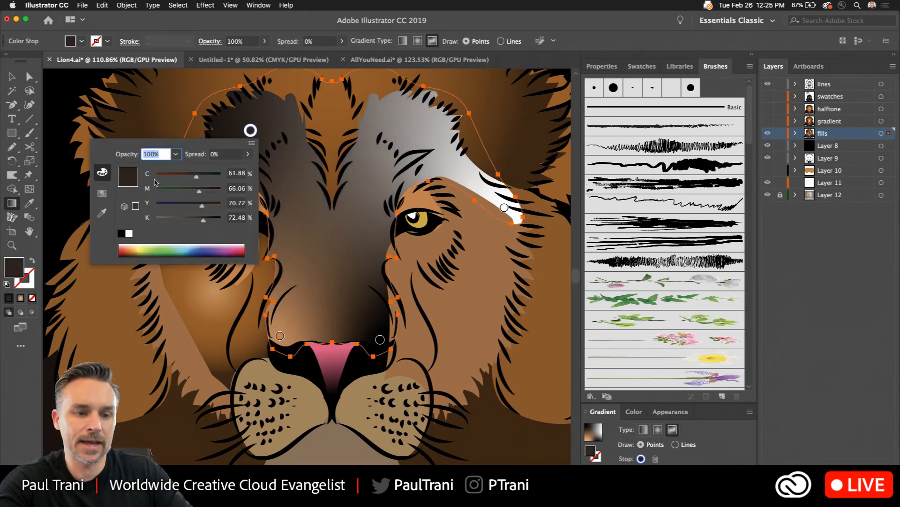
left_click(101, 195)
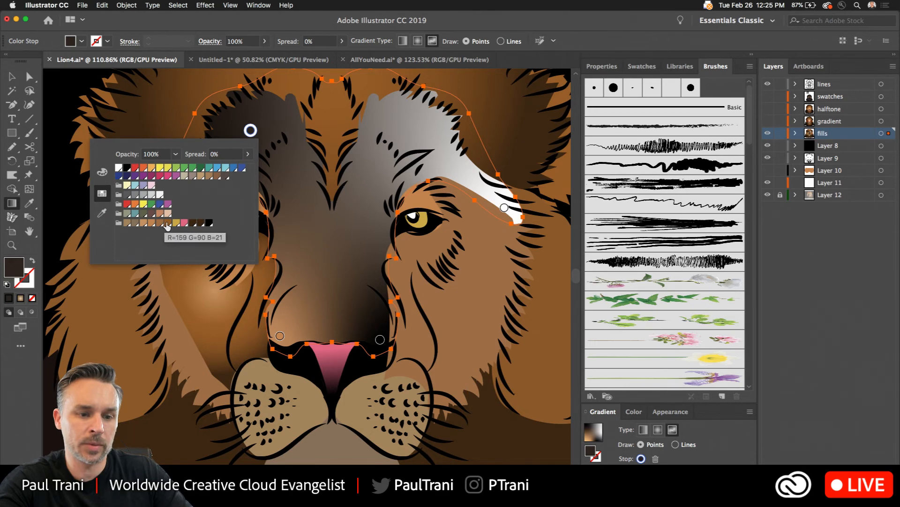
left_click(167, 224)
key("Escape")
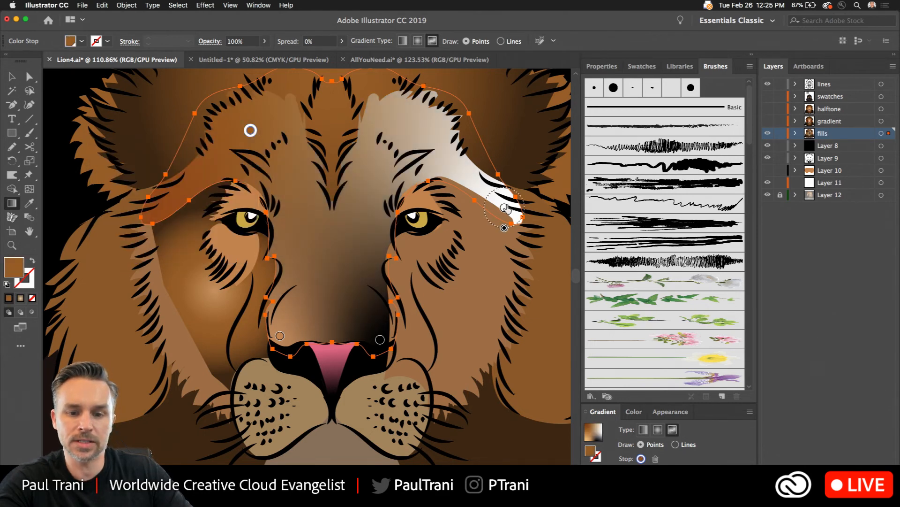
Step: Move the white color stop onto the forehead above the right eye and give it the same R=159 G=90 B=21 brown
left_click(416, 135)
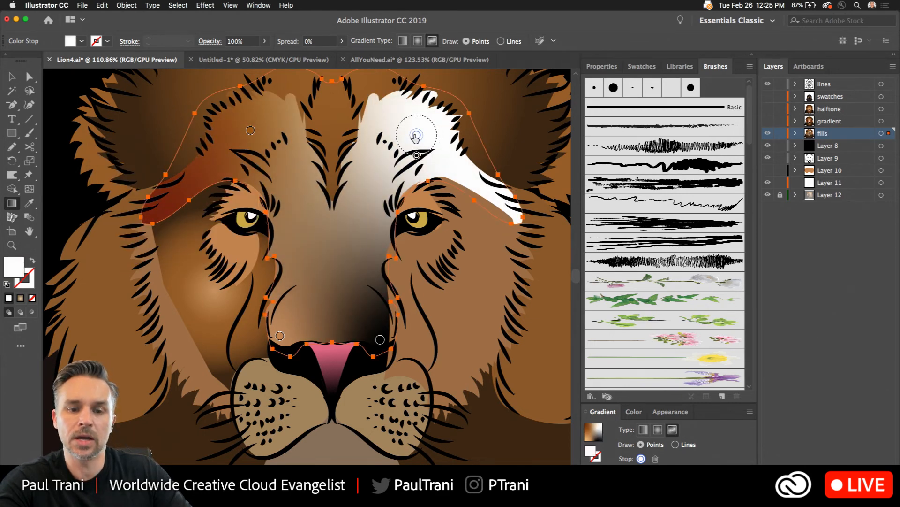
double_click(416, 135)
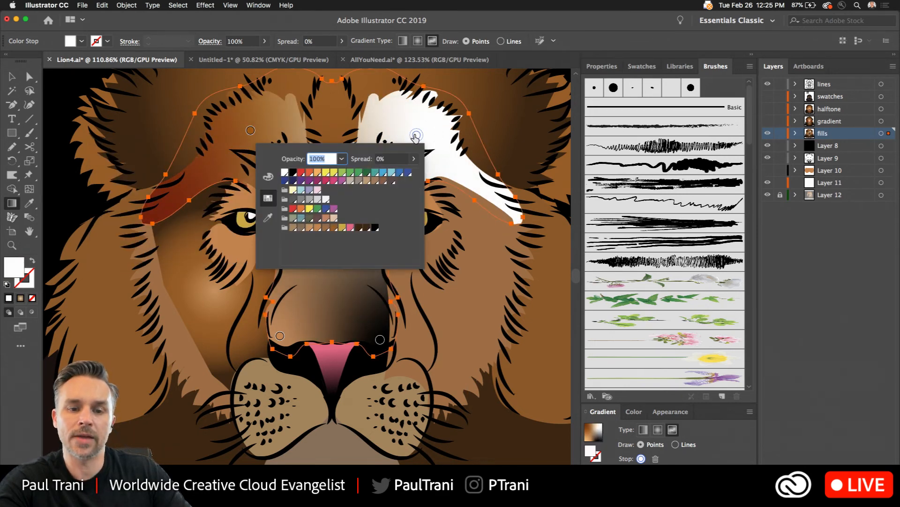
left_click(333, 228)
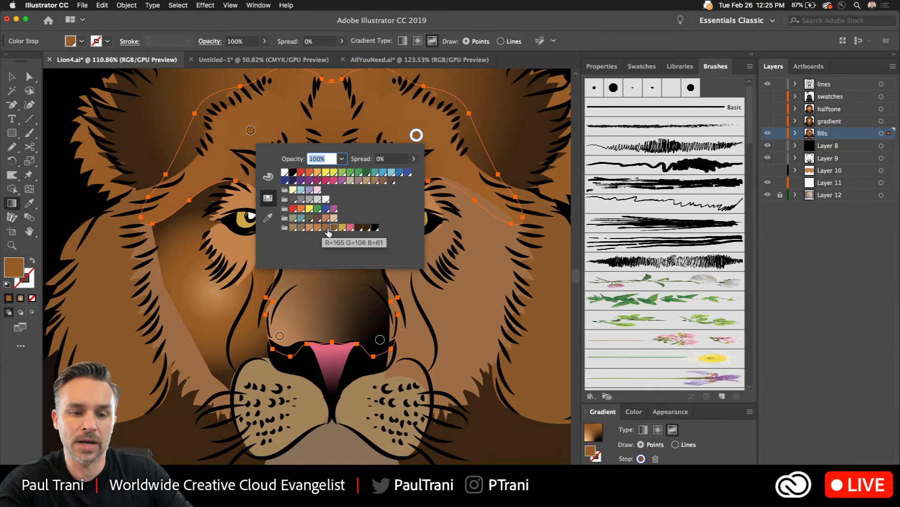
left_click(327, 228)
left_click(334, 229)
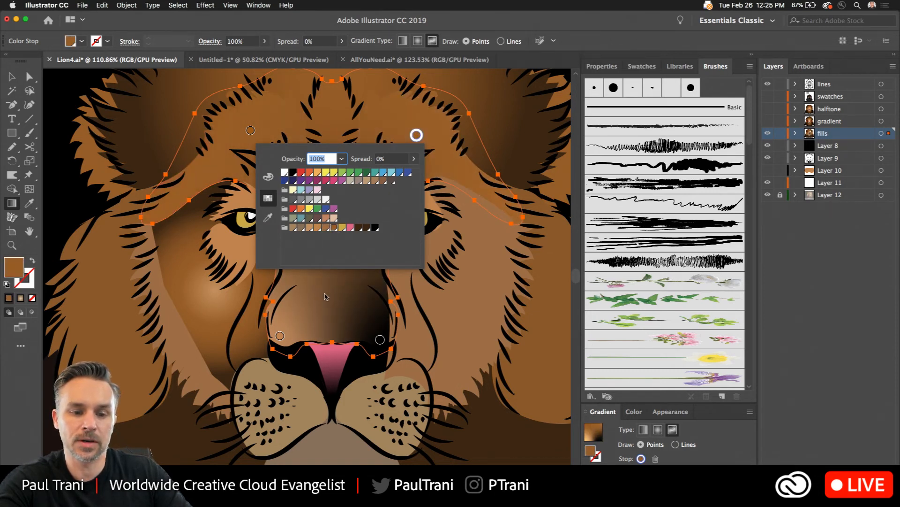
Step: Add a color stop between the eyes, color it R=206 G=144 B=87, and move it down to just above the nose
left_click(328, 238)
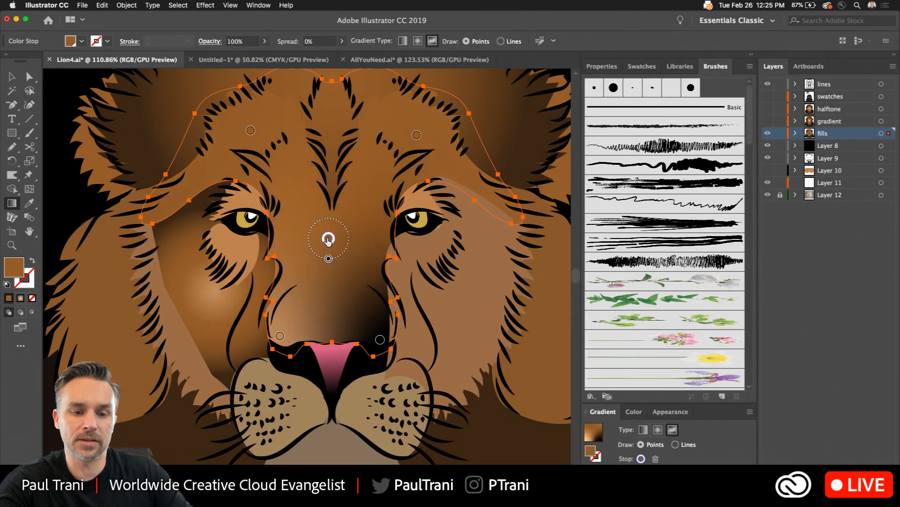
double_click(329, 238)
left_click(221, 331)
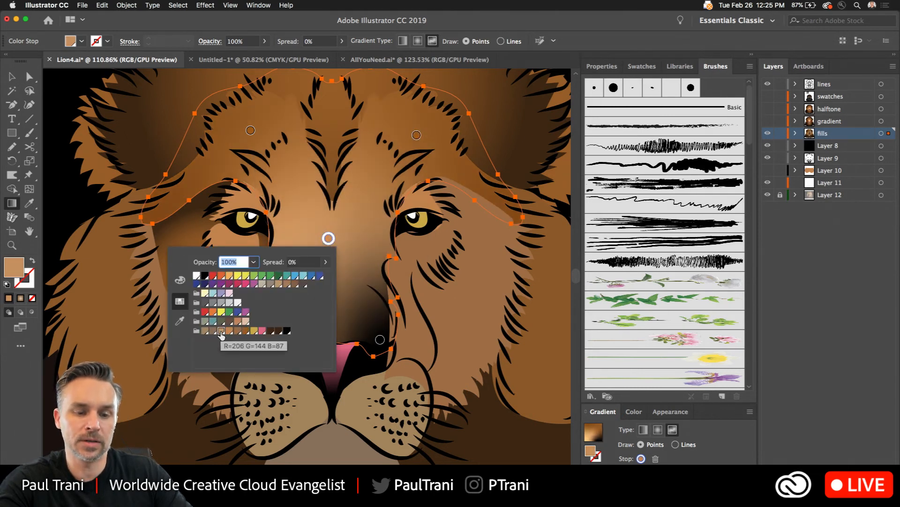
left_click_drag(328, 238, 333, 300)
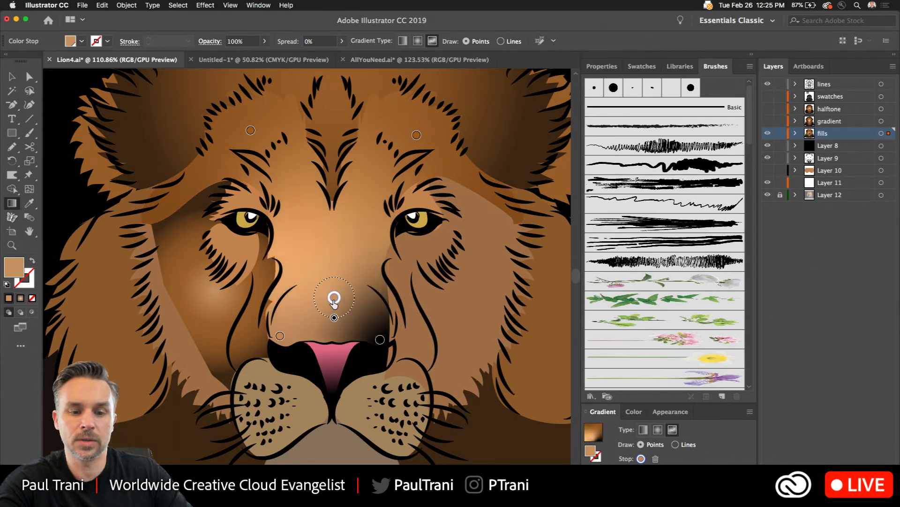
Step: Add another color stop between the eyes in the color of the stop beside the nose's left edge, and finish editing the gradient
left_click(280, 336)
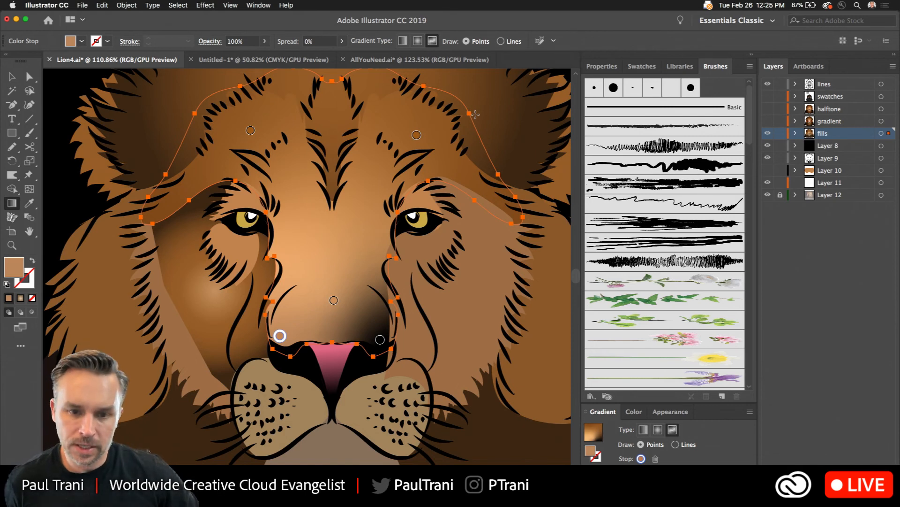
left_click(322, 254)
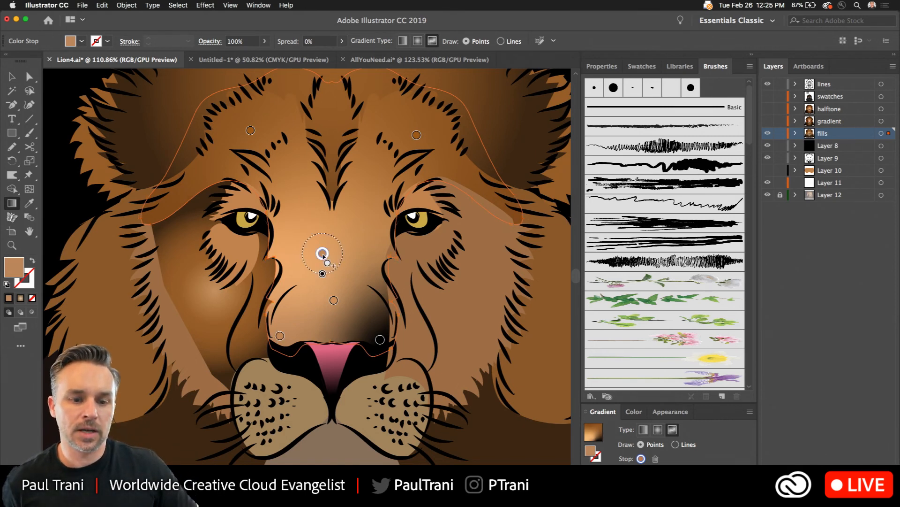
left_click_drag(322, 254, 332, 238)
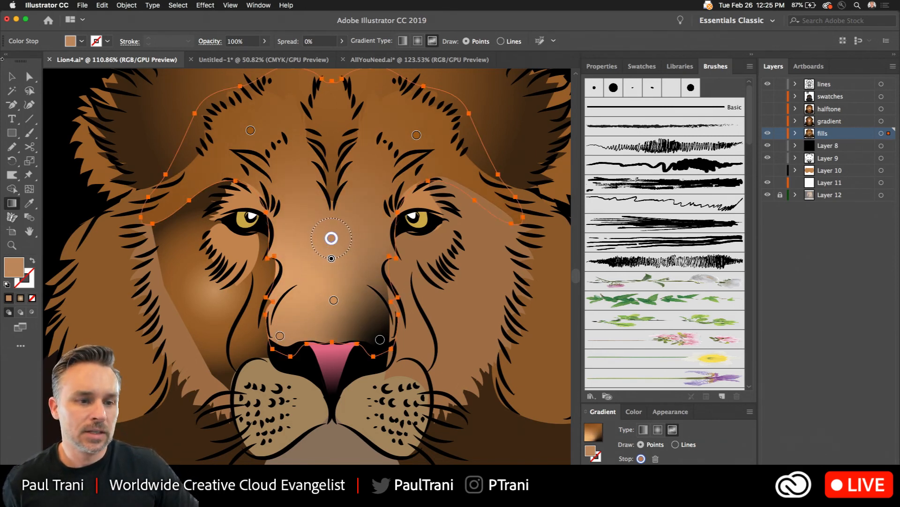
key("v")
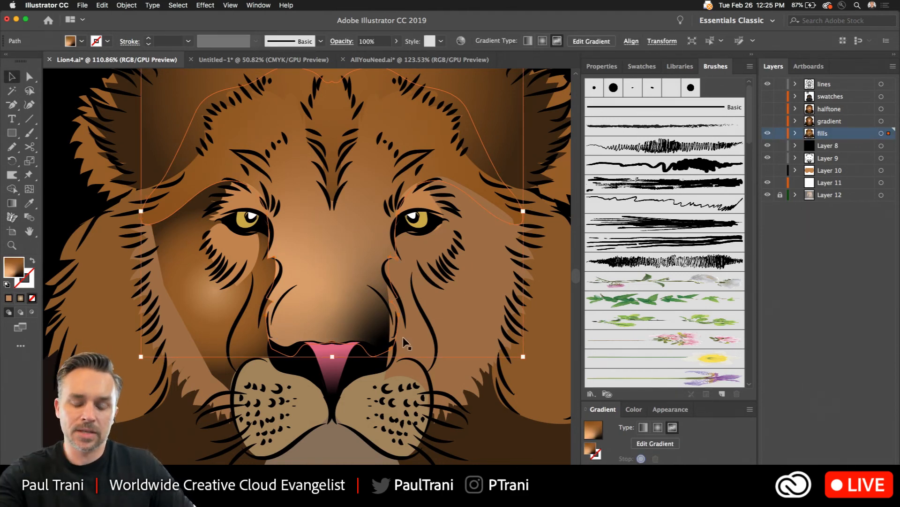
Step: Show the gradient and halftone layers again over the lion's fills
scroll(368, 282, "down", 5)
scroll(370, 264, "up", 3)
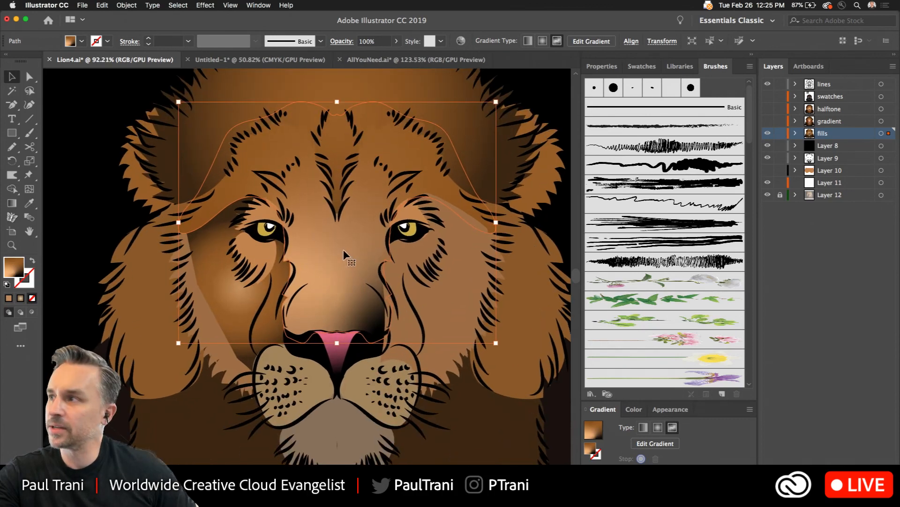
scroll(328, 207, "down", 1)
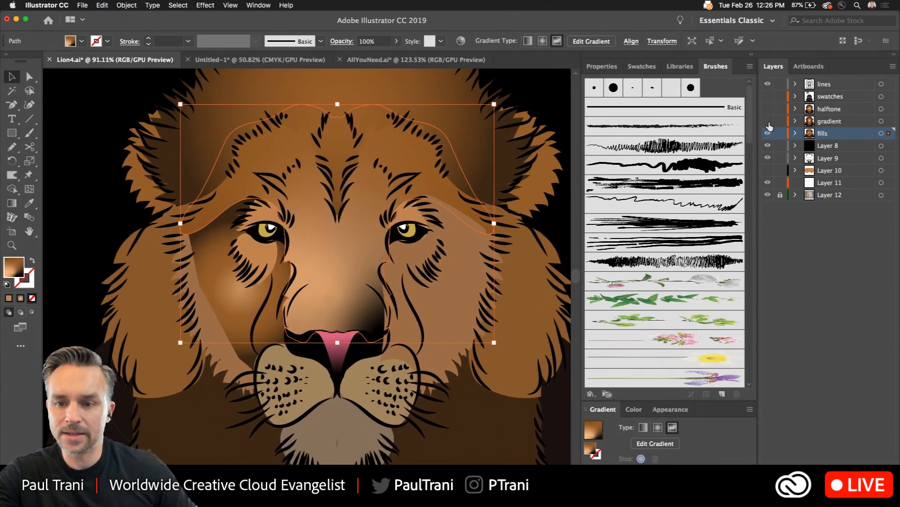
left_click(768, 121)
left_click(823, 123)
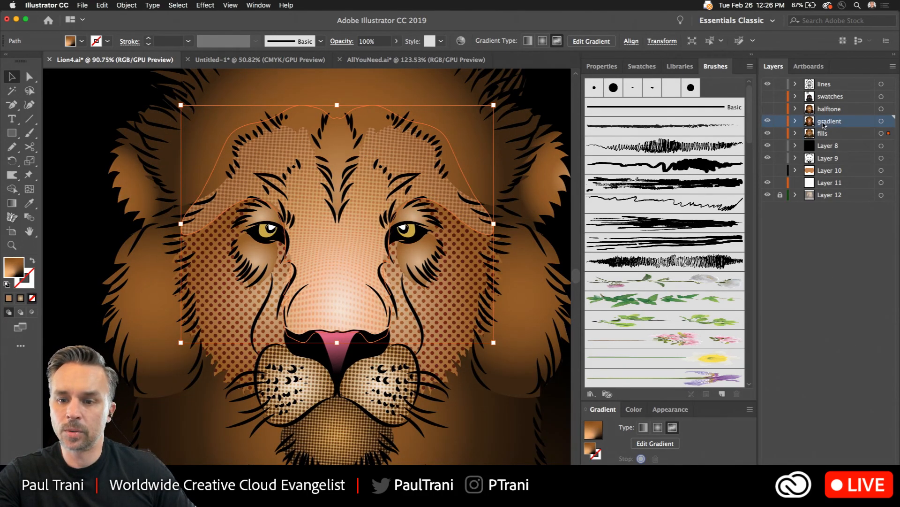
left_click(144, 221)
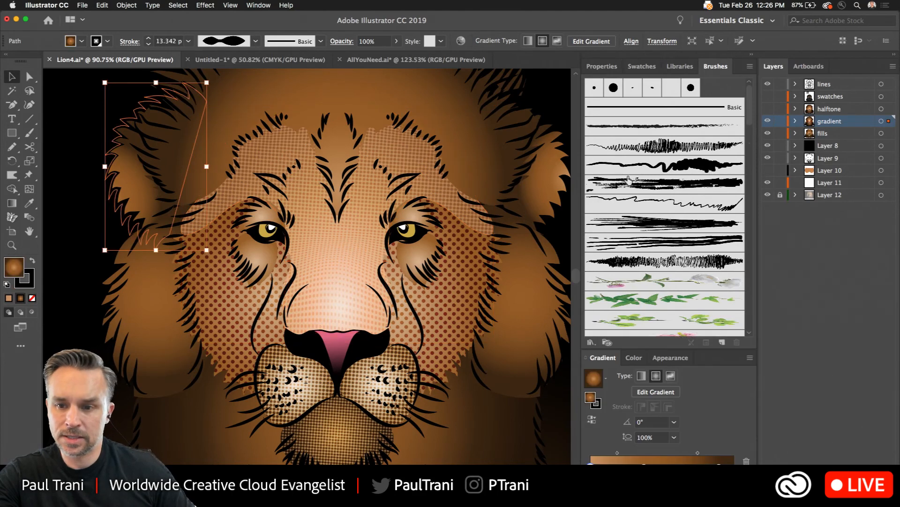
left_click(767, 110)
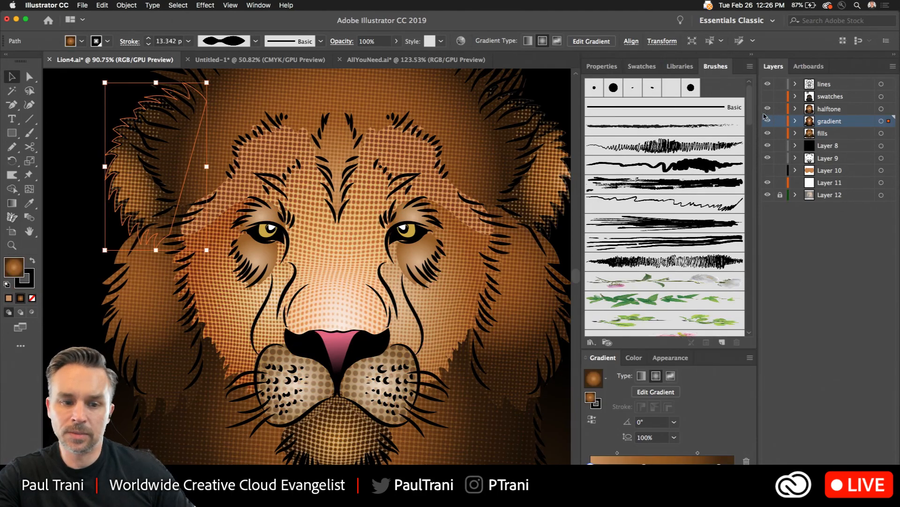
left_click(552, 83)
left_click_drag(252, 243, 237, 233)
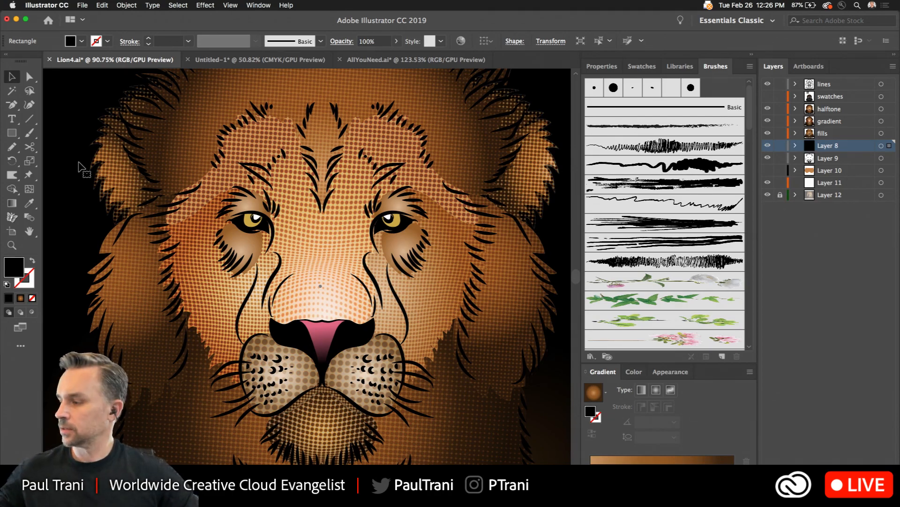
key("super+minus")
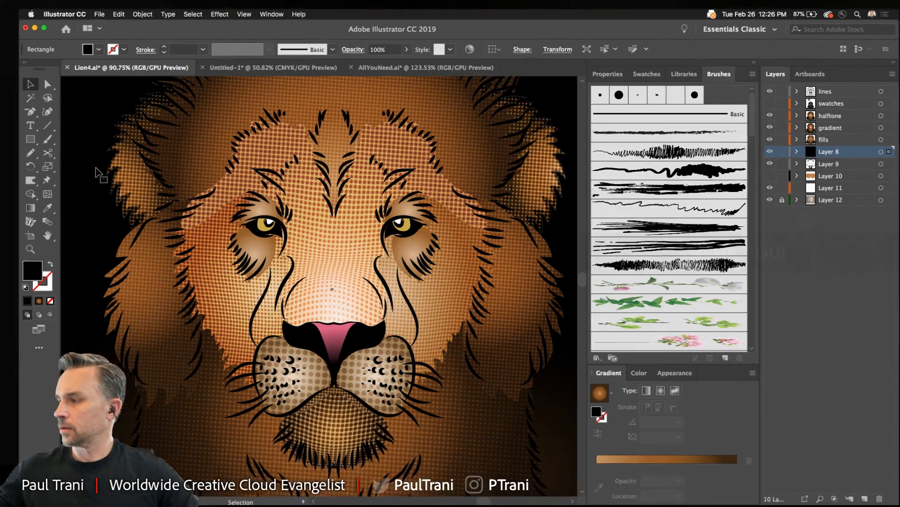